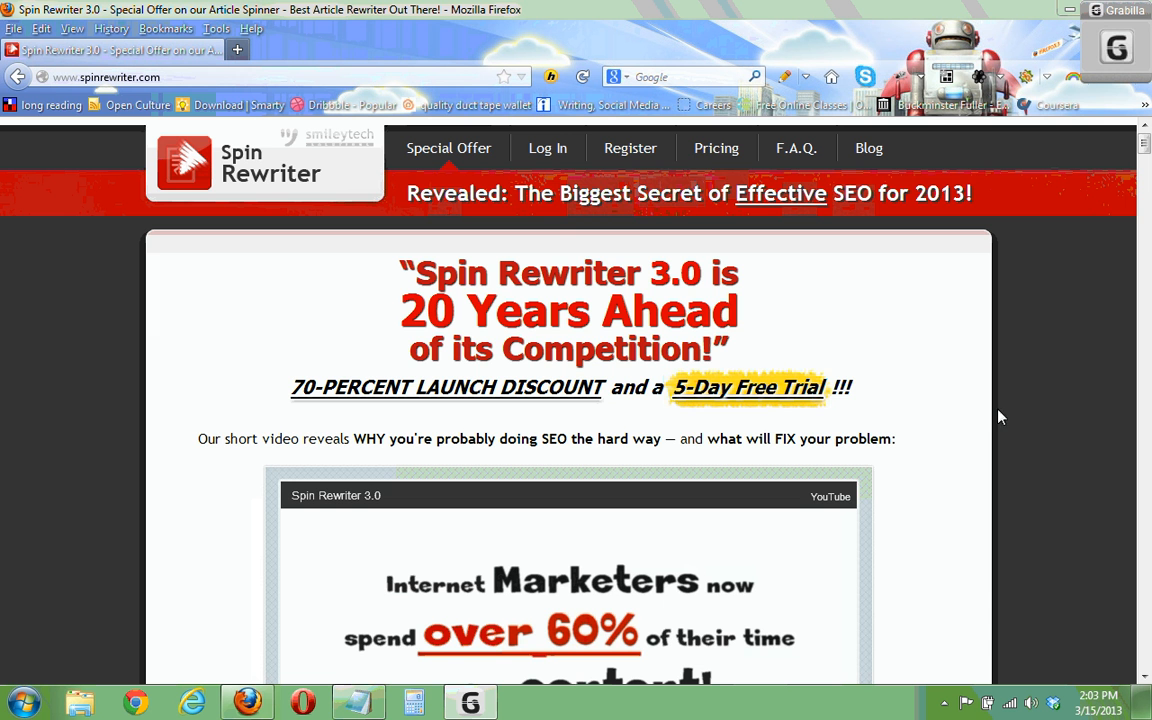
# Log in to the Spin Rewriter account by entering the account password on the Log In form.
pyautogui.click(549, 150)
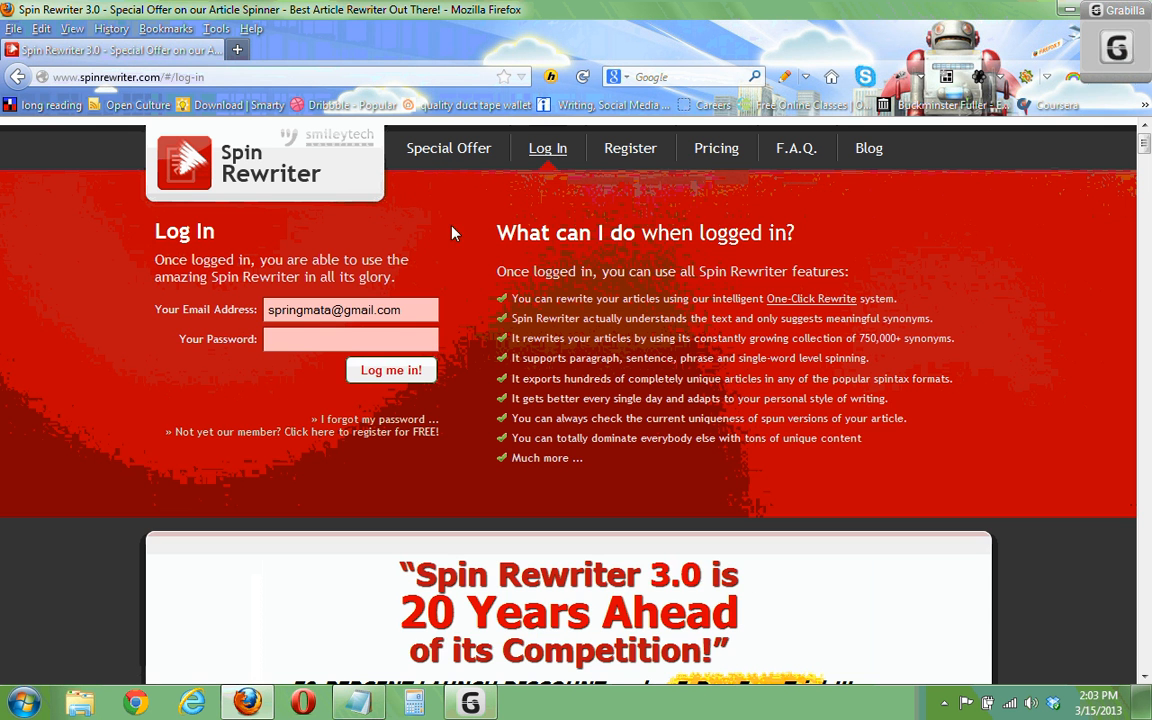
pyautogui.click(348, 340)
pyautogui.write('*')
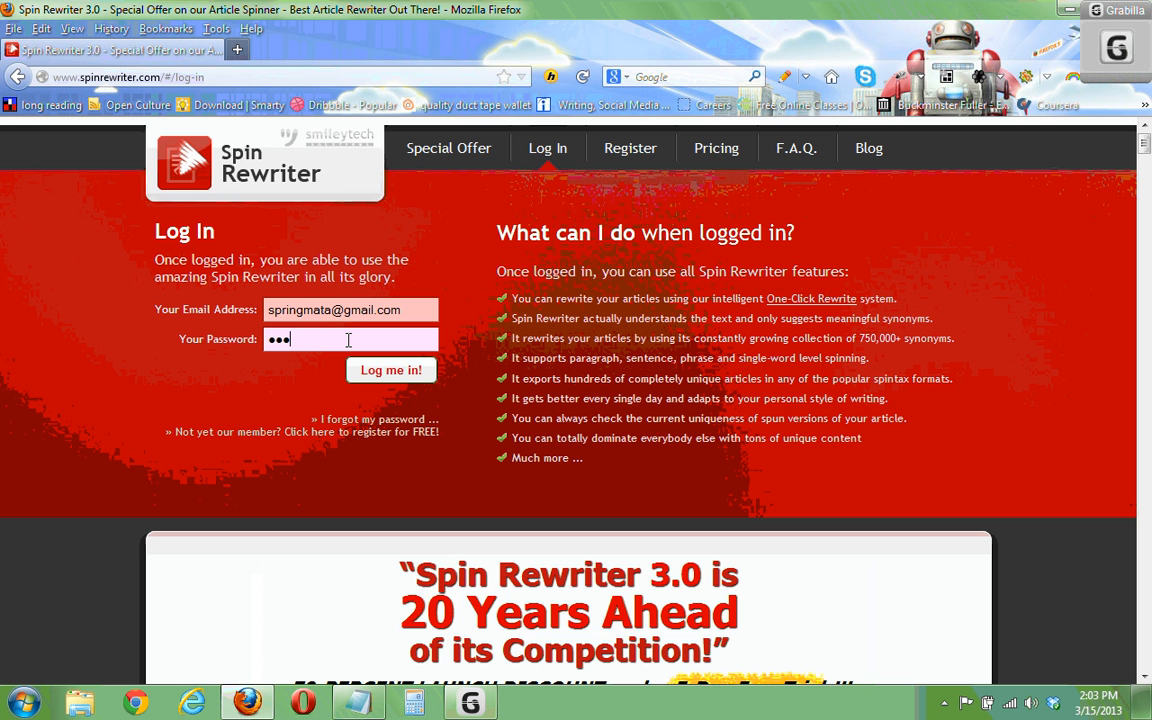
pyautogui.write('******')
pyautogui.click(386, 371)
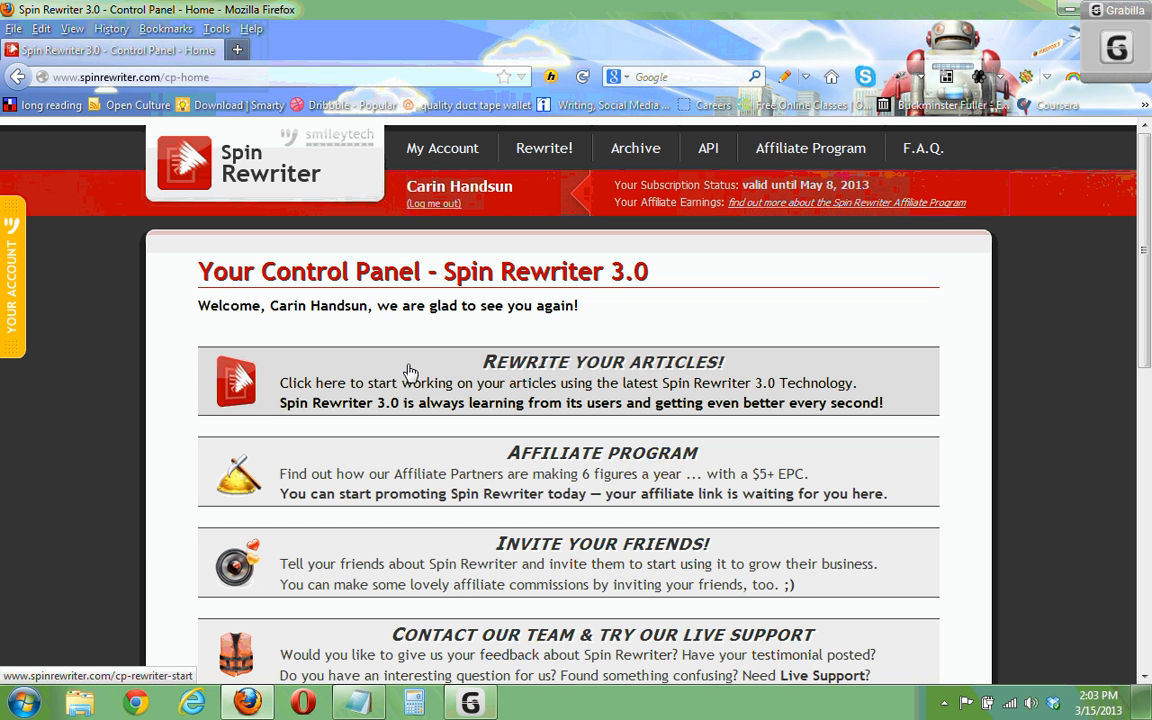
# Open the article rewriter and go to the original text field for rewriting a single article.
pyautogui.click(538, 152)
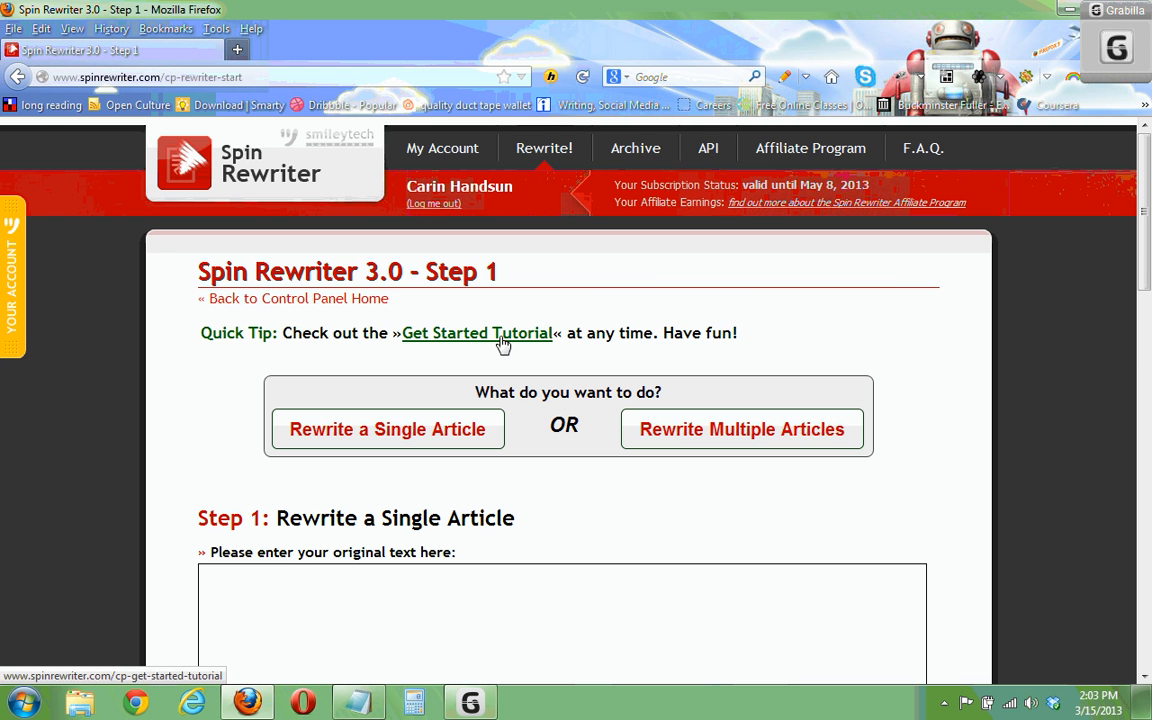
pyautogui.scroll(-2, 501, 342)
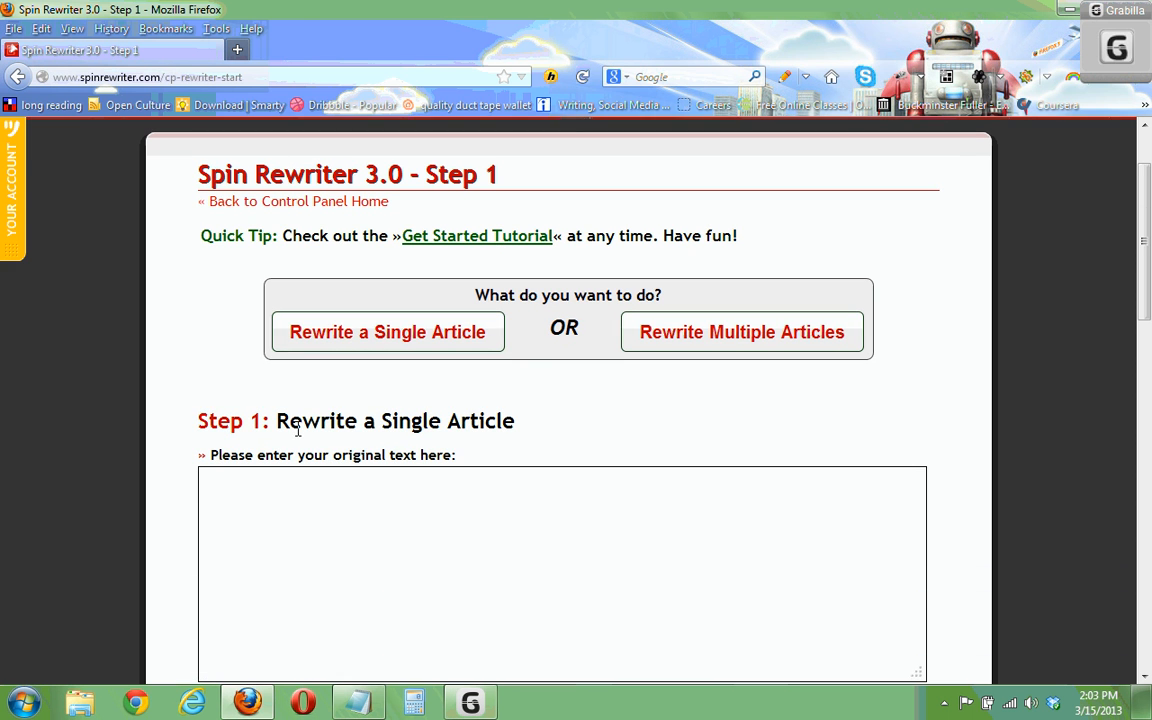
pyautogui.click(323, 492)
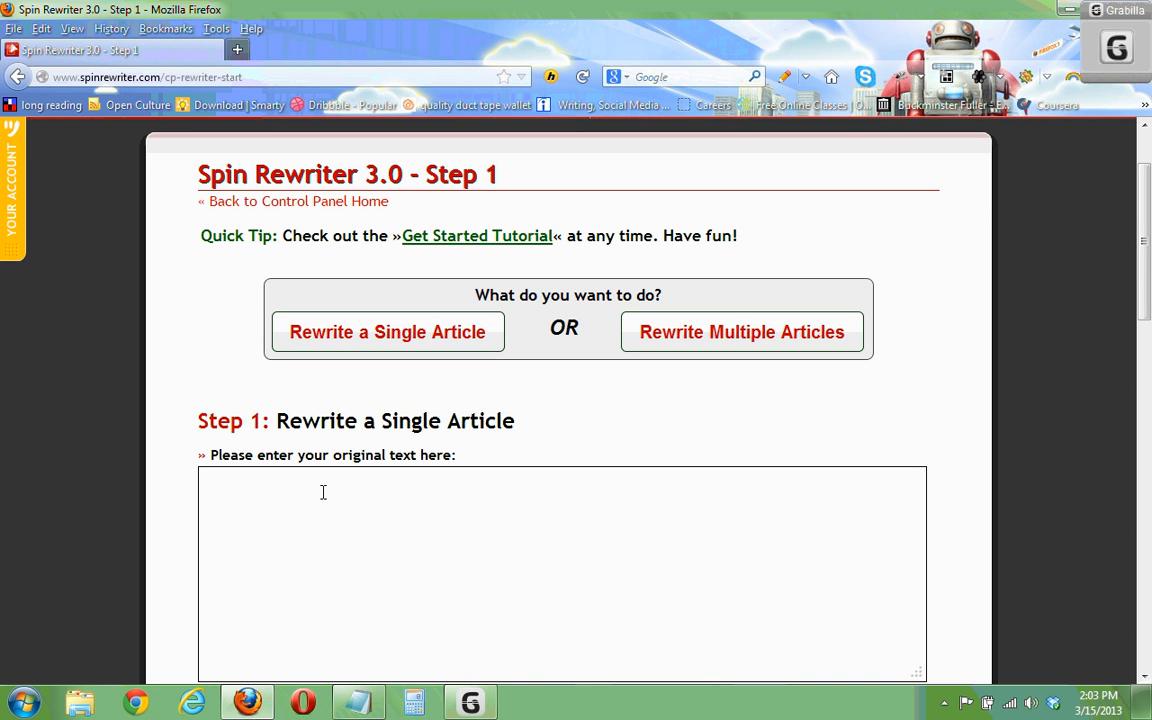
pyautogui.scroll(-2, 323, 493)
# Copy the entire text of Budgeting March 15 2013.txt from Notepad into the rewriter's original text field.
pyautogui.moveTo(362, 710)
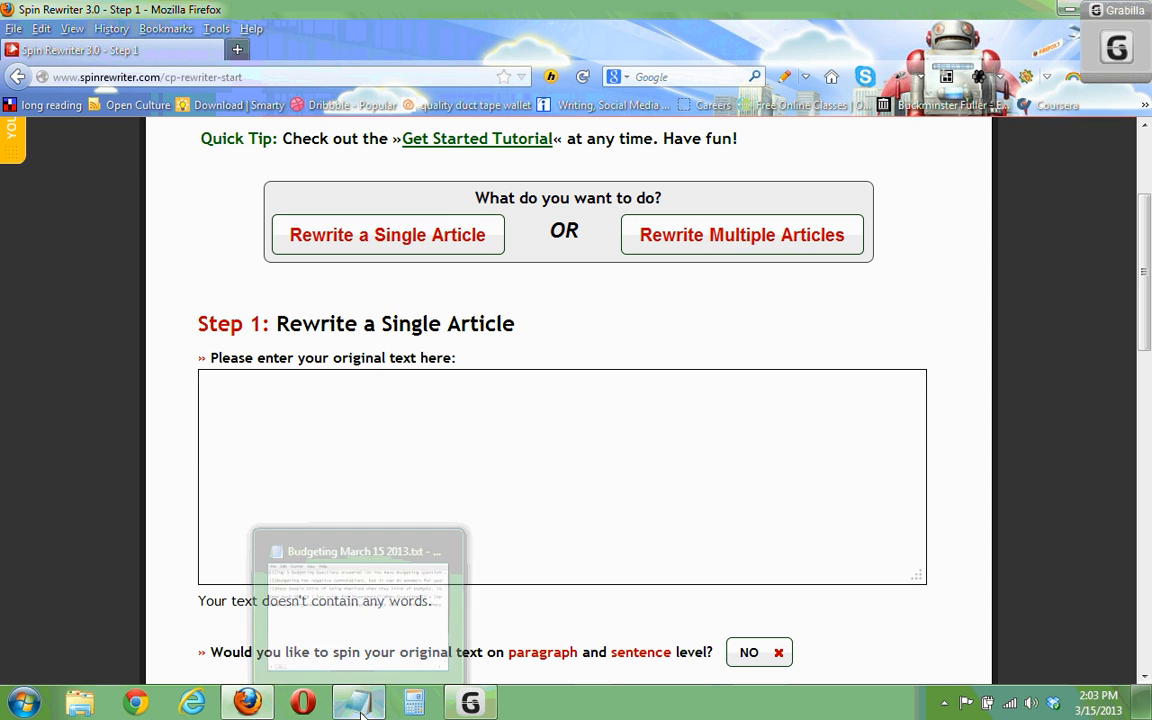
pyautogui.click(358, 565)
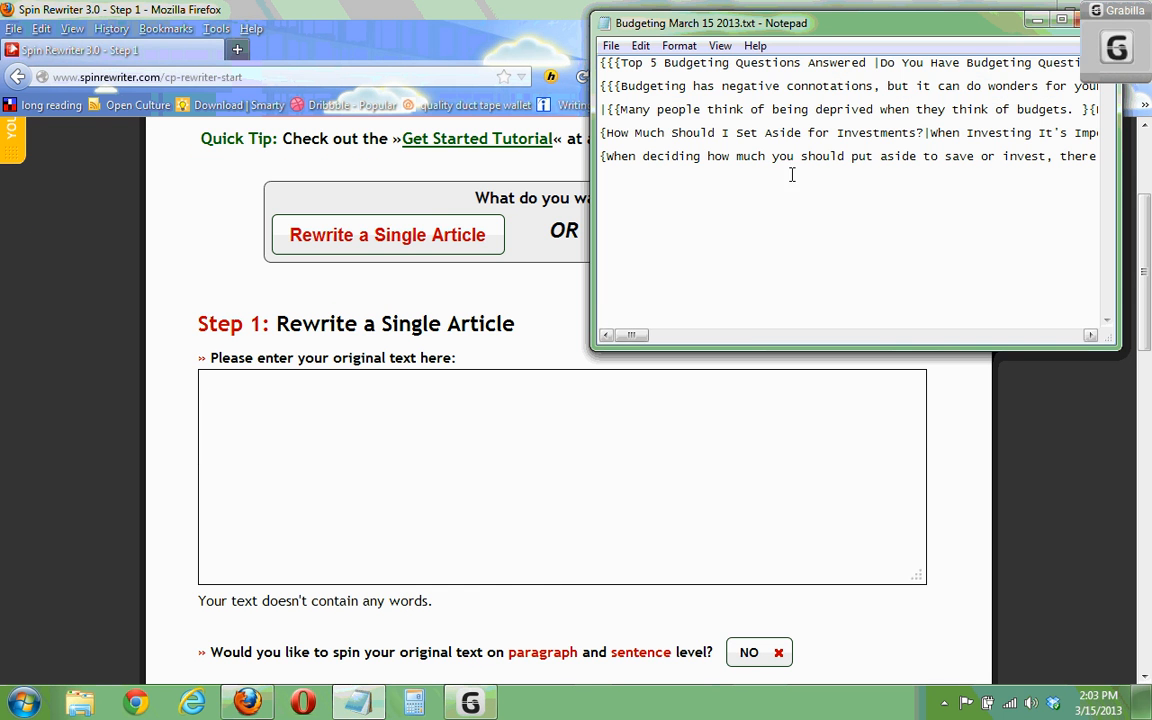
pyautogui.moveTo(798, 30); pyautogui.dragTo(818, 143)
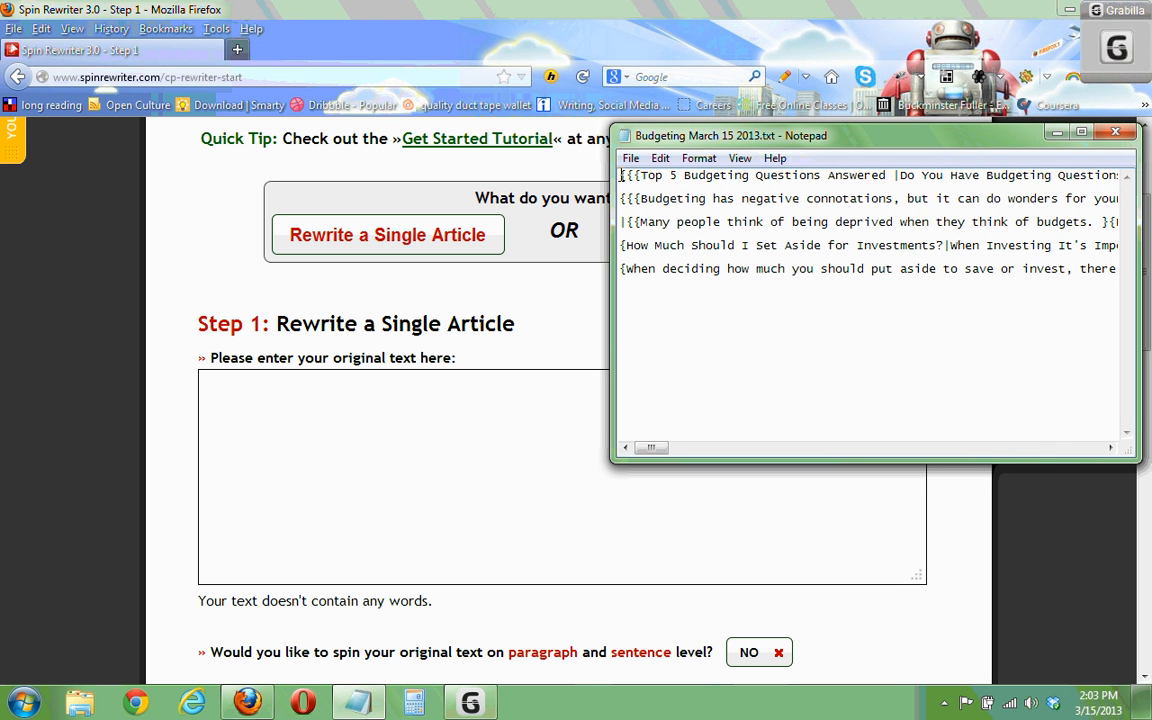
pyautogui.hotkey('ctrl', 'a')
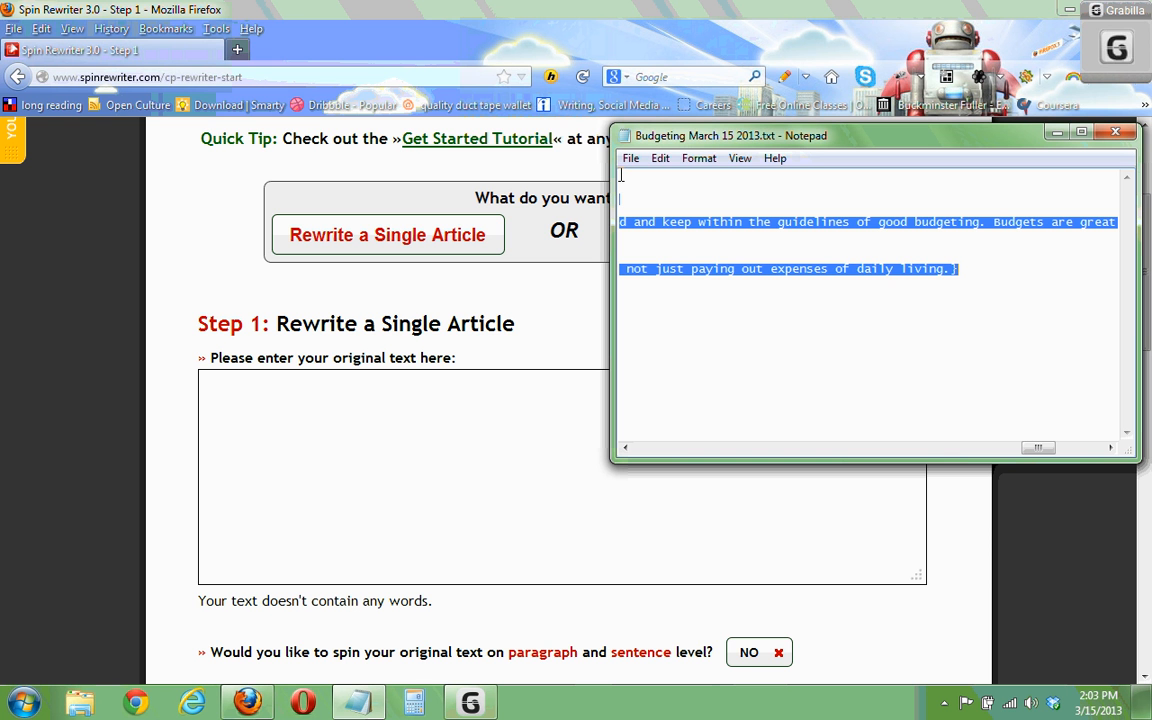
pyautogui.click(393, 435)
pyautogui.hotkey('ctrl', 'v')
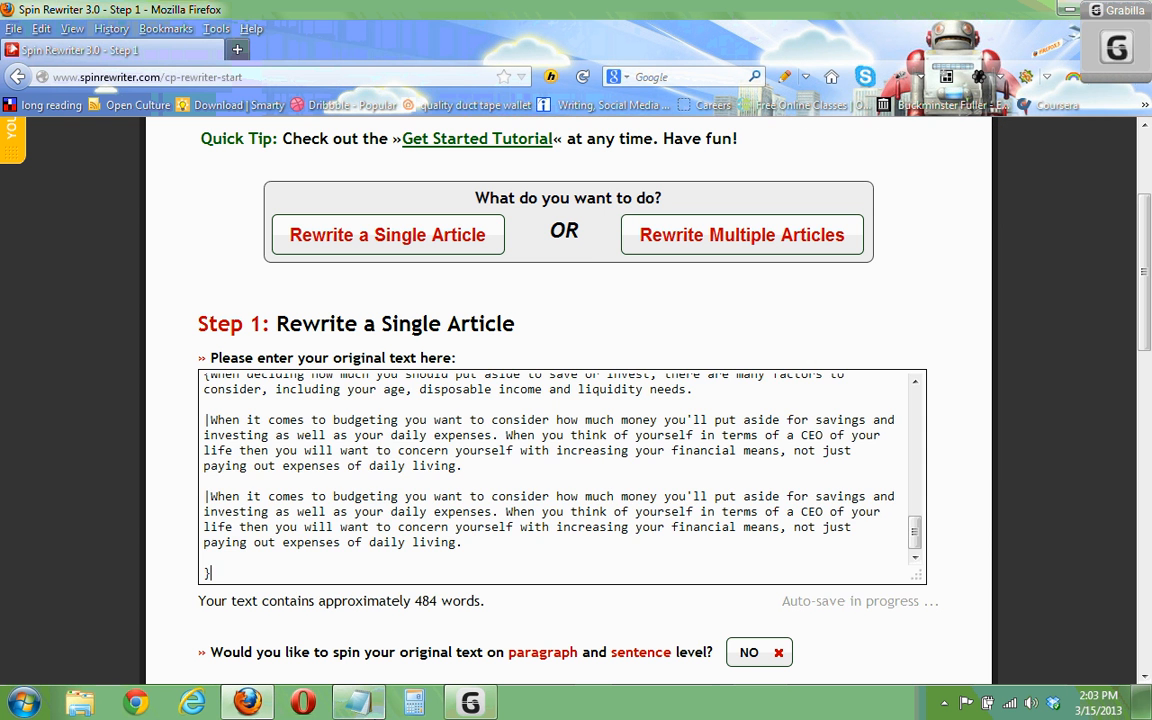
# Switch back to Notepad to view the budgeting text from the start of its lines, and minimise it.
pyautogui.click(355, 704)
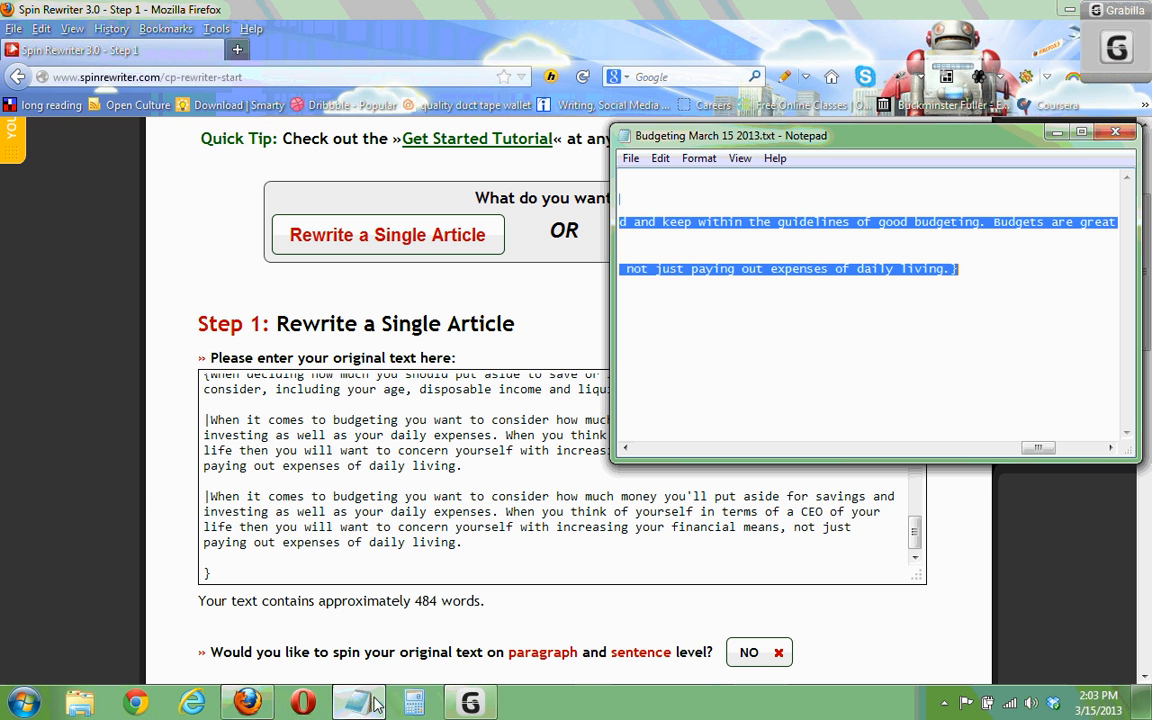
pyautogui.click(698, 158)
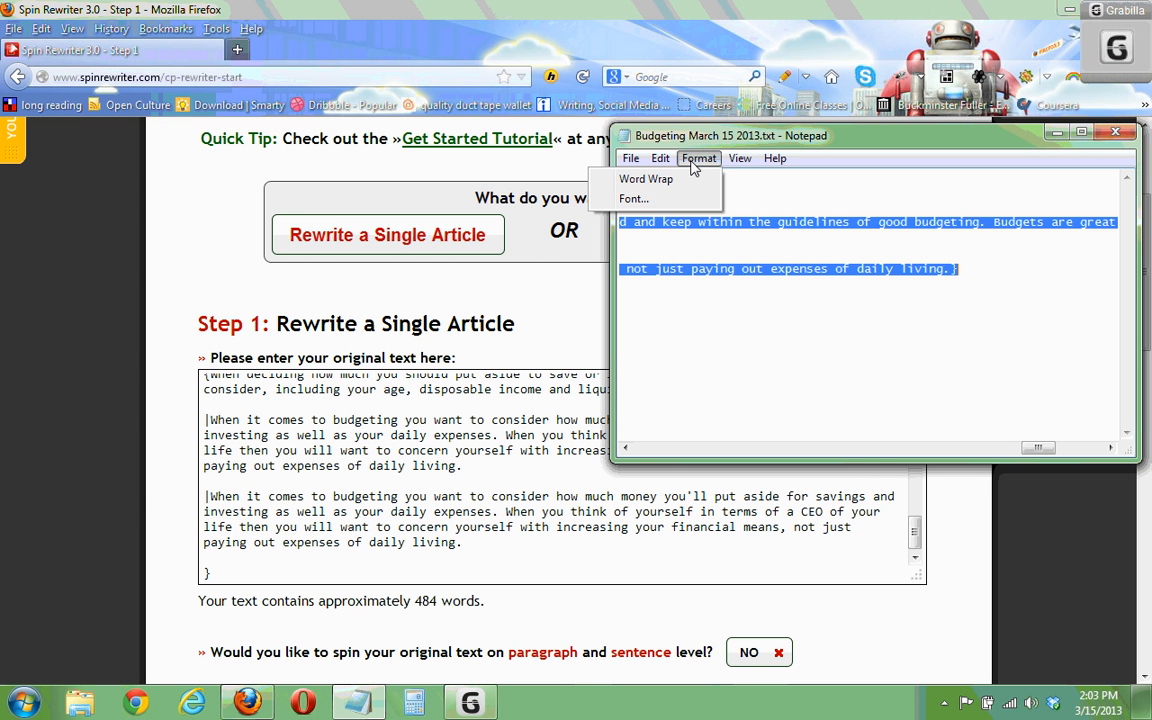
pyautogui.click(709, 247)
pyautogui.moveTo(729, 452); pyautogui.dragTo(648, 450)
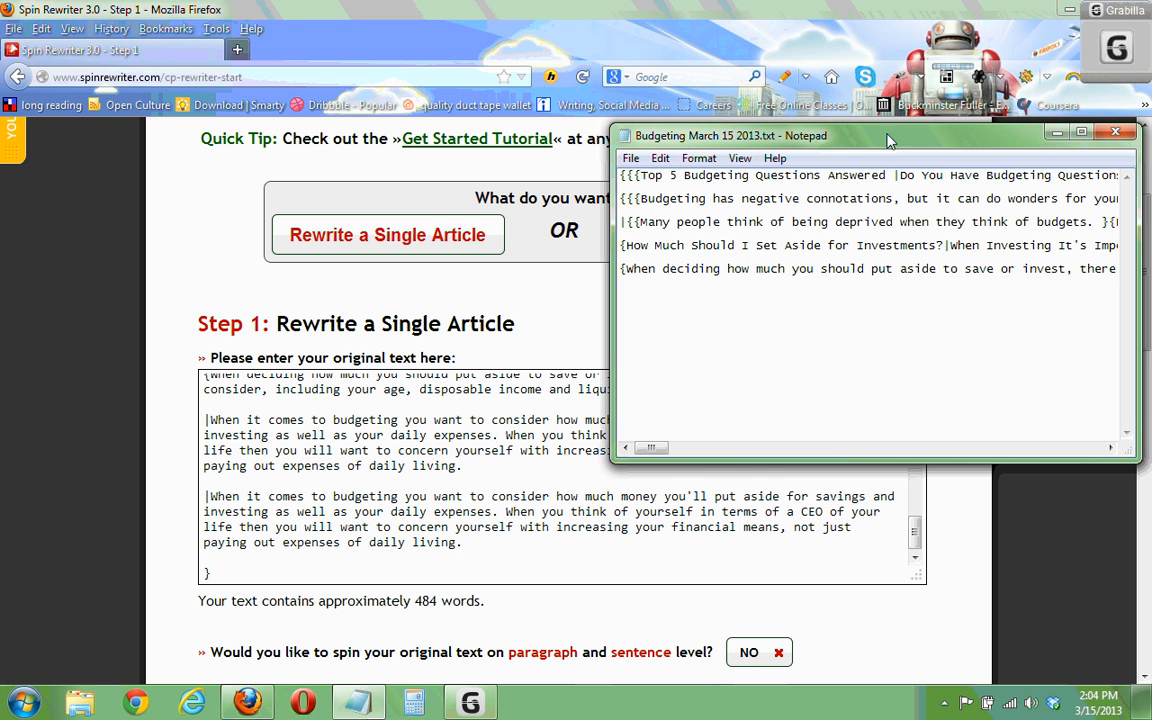
pyautogui.click(1057, 136)
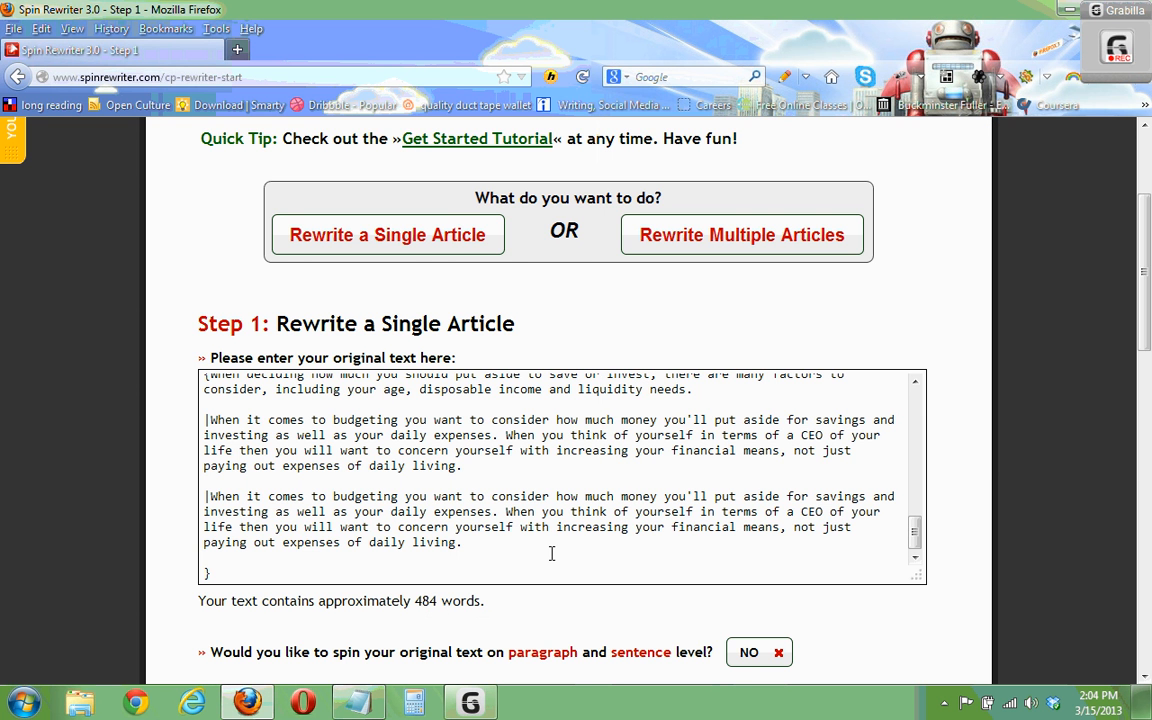
# Check the pasted article from its beginning and start the rewriting process without paragraph and sentence level spinning.
pyautogui.moveTo(914, 530); pyautogui.dragTo(926, 398)
pyautogui.moveTo(1147, 283); pyautogui.dragTo(1150, 363)
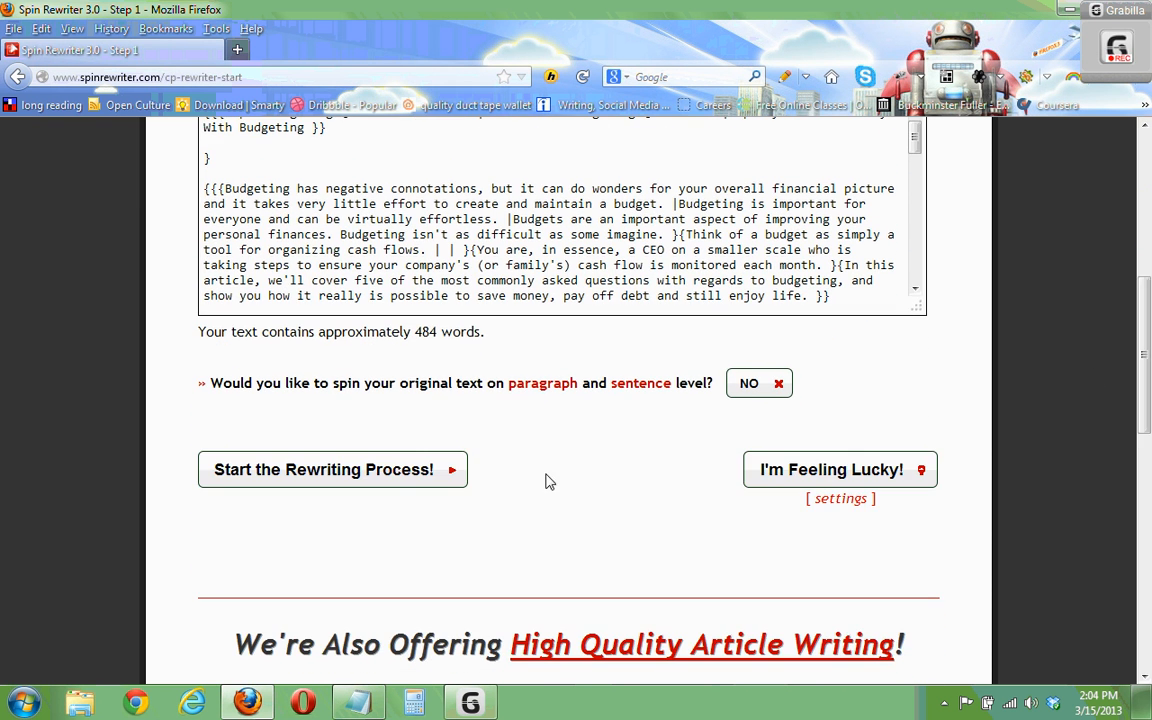
pyautogui.click(404, 482)
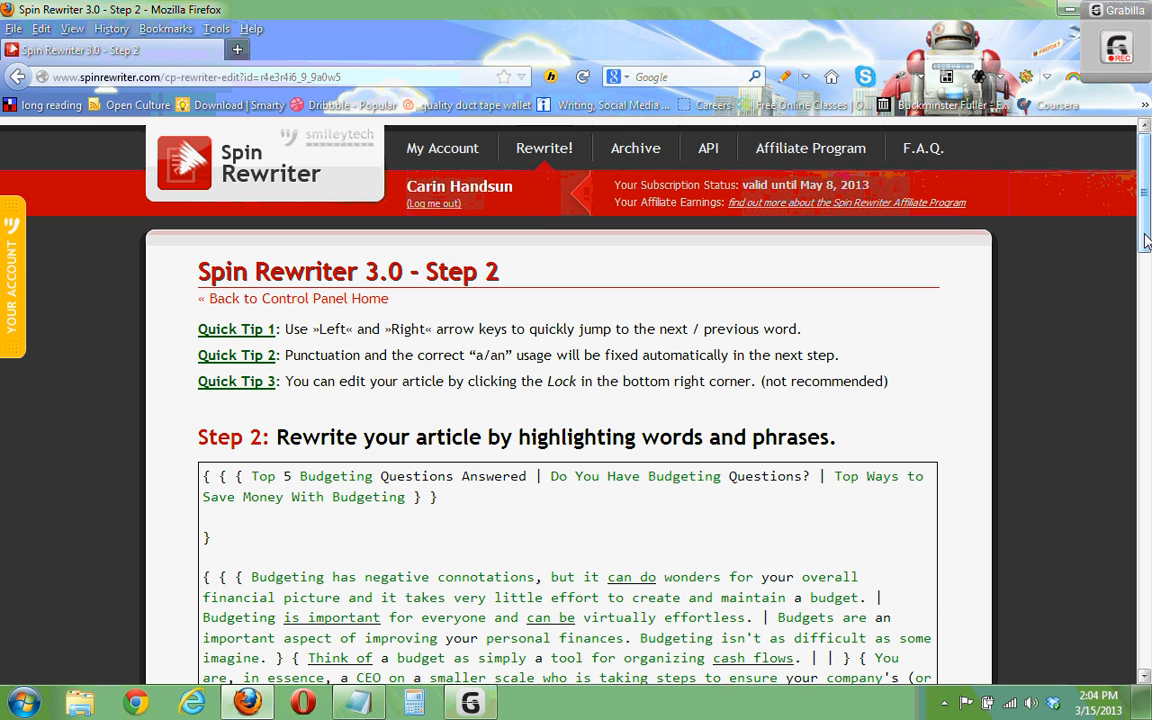
# Open the One-Click Rewrite settings below the article and review the synonym, nested spinning and protected keyword options.
pyautogui.moveTo(1145, 236); pyautogui.dragTo(1125, 540)
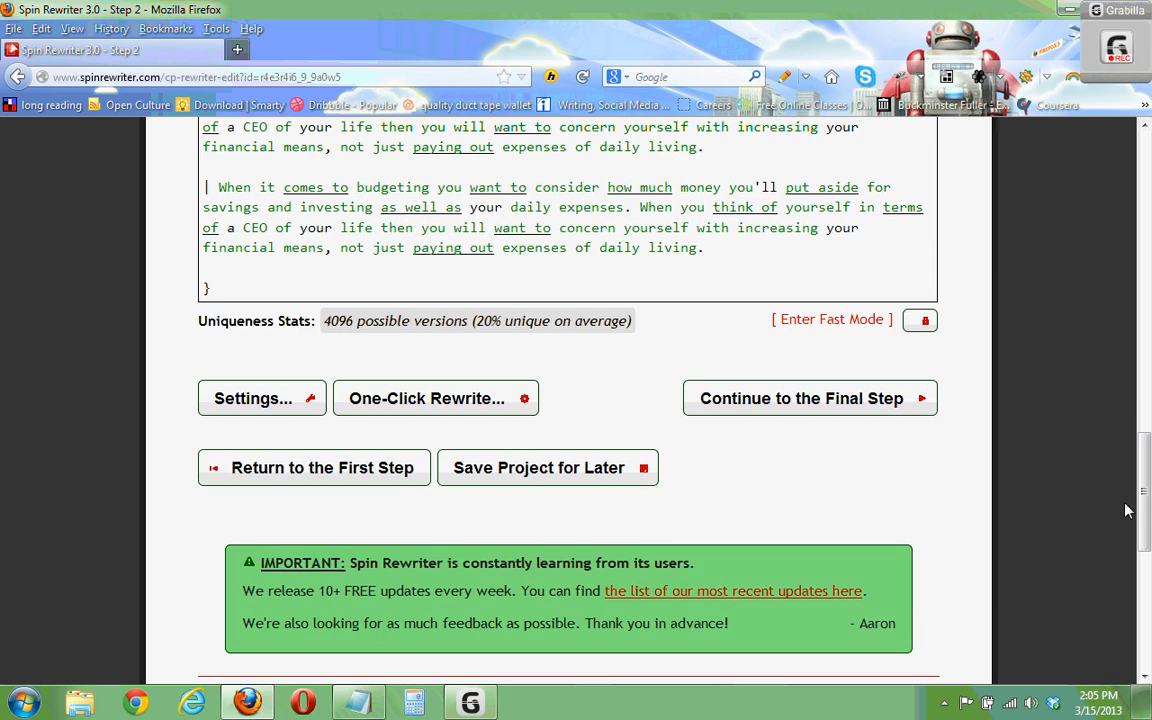
pyautogui.click(425, 400)
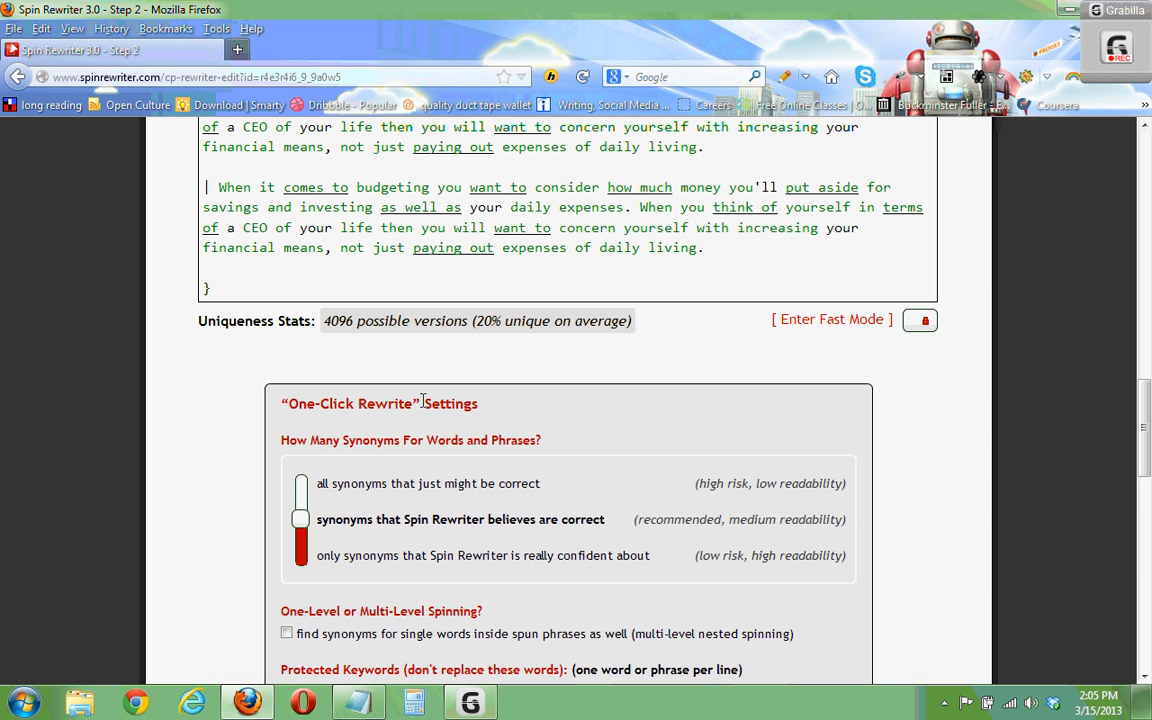
pyautogui.scroll(-2, 425, 400)
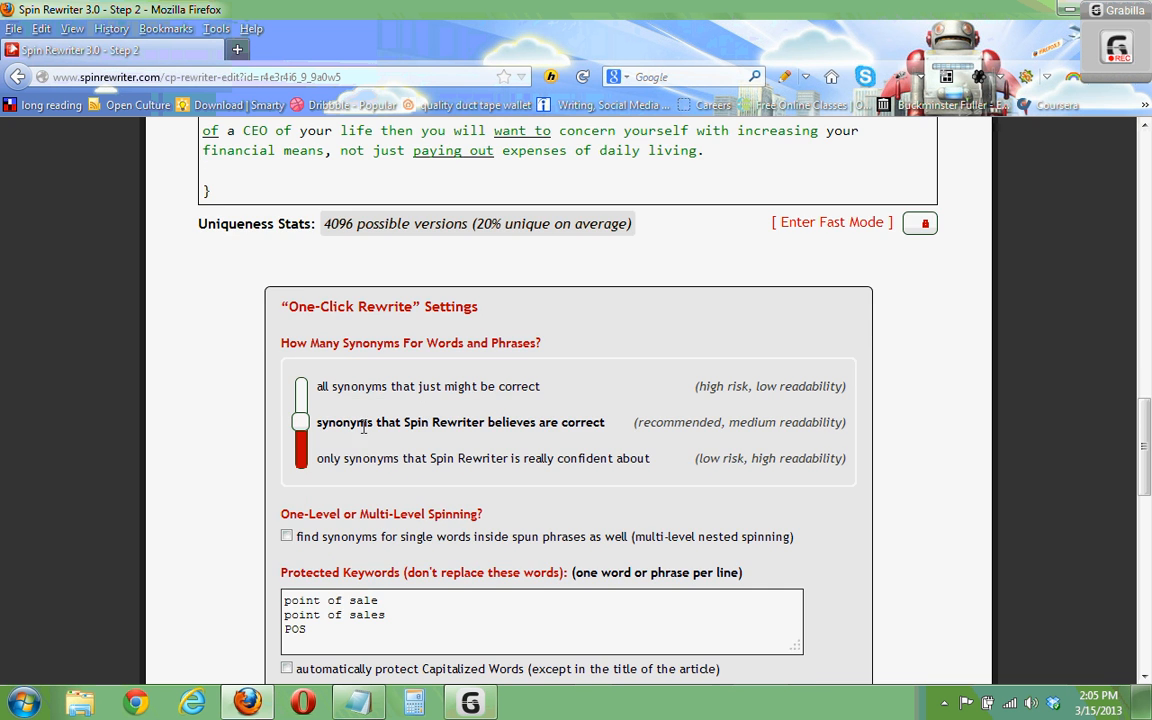
pyautogui.scroll(-2, 362, 427)
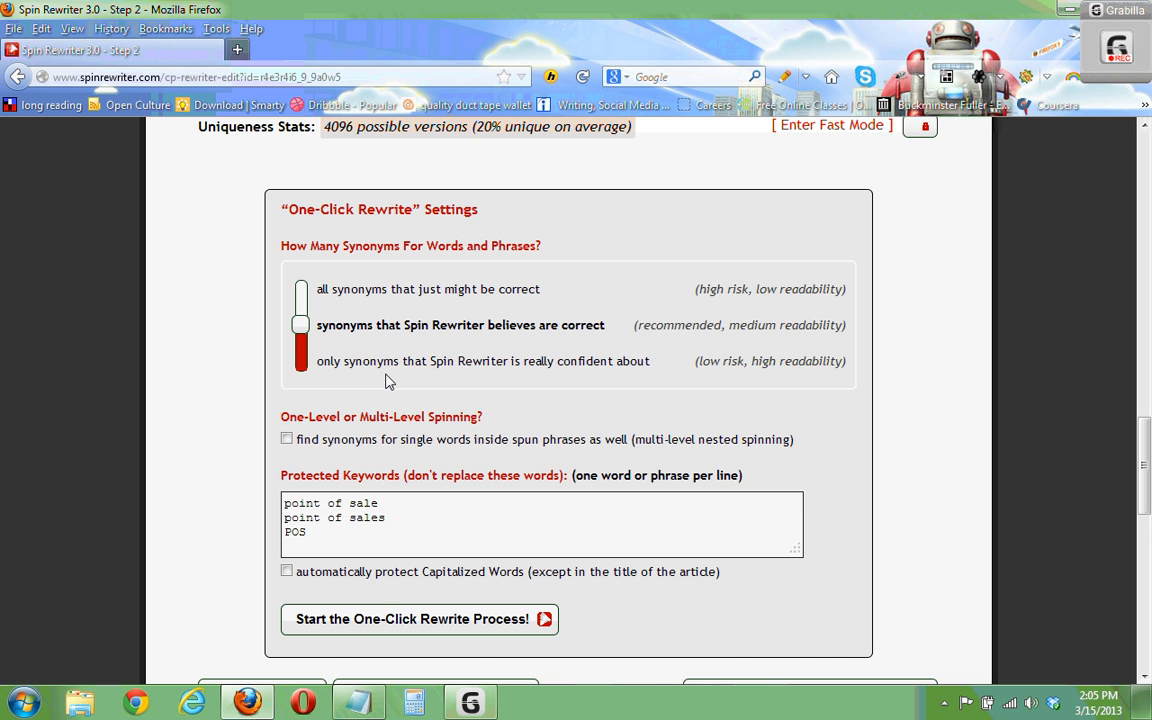
pyautogui.scroll(-2, 388, 382)
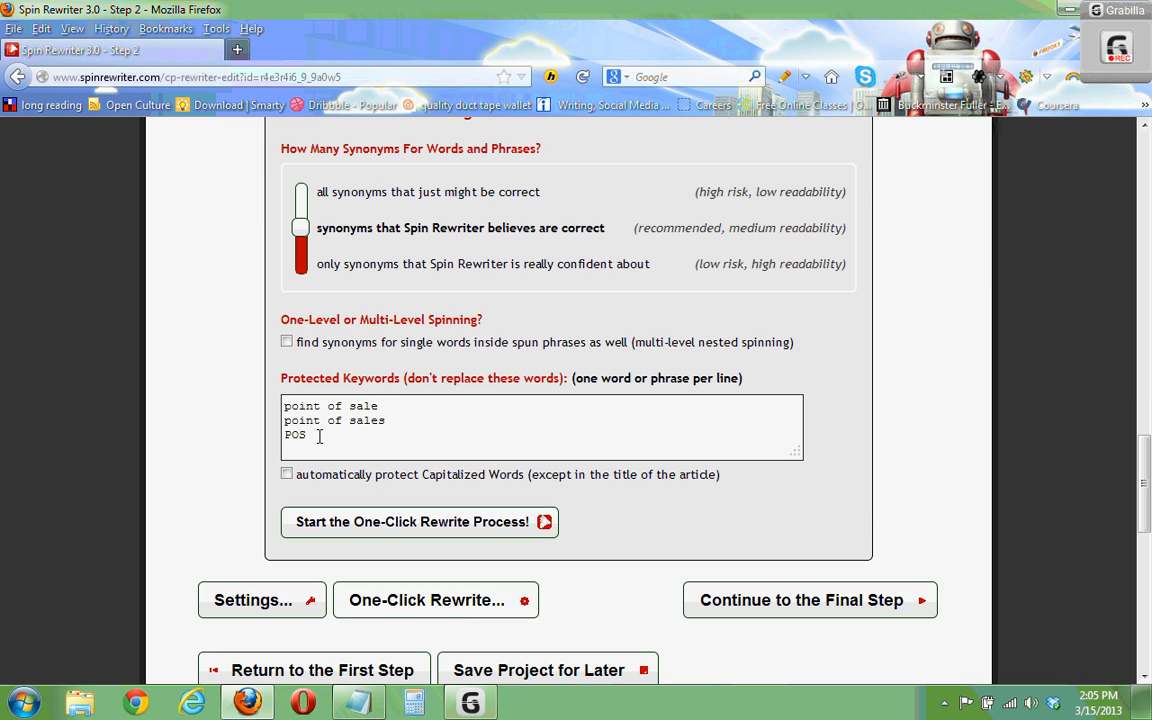
# Clear the protected keywords "point of sale", "point of sales" and "POS" from the One-Click Rewrite settings.
pyautogui.click(318, 436)
pyautogui.moveTo(316, 435); pyautogui.dragTo(255, 356)
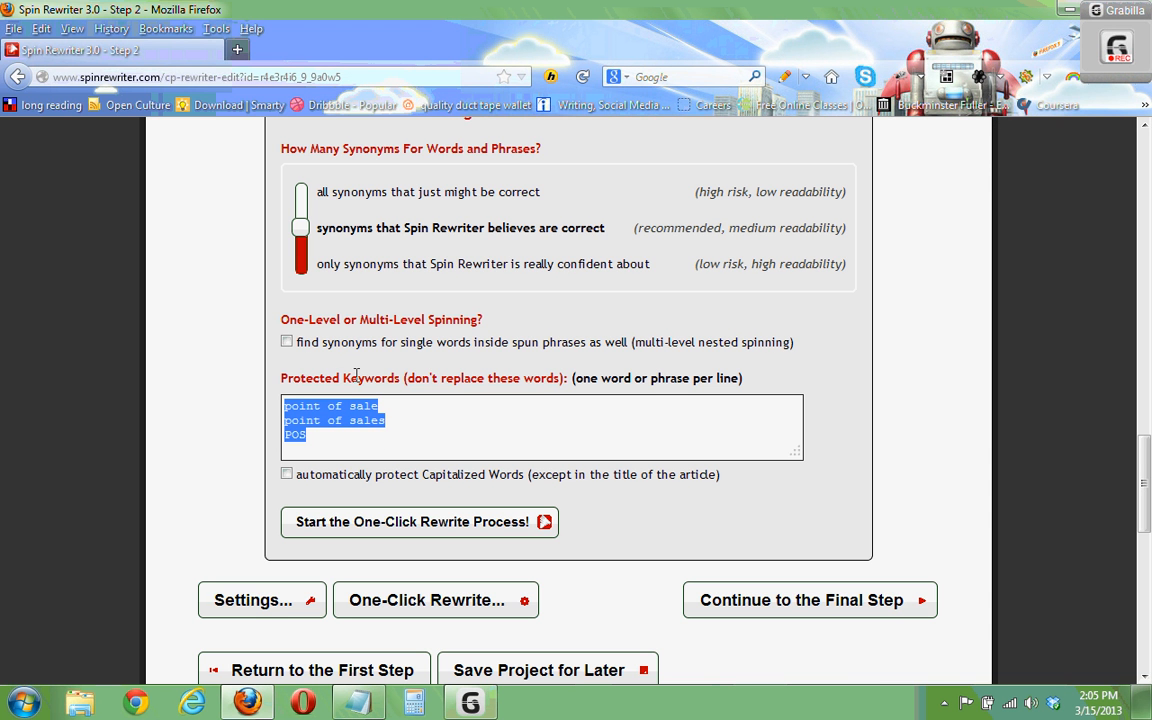
pyautogui.press('Delete')
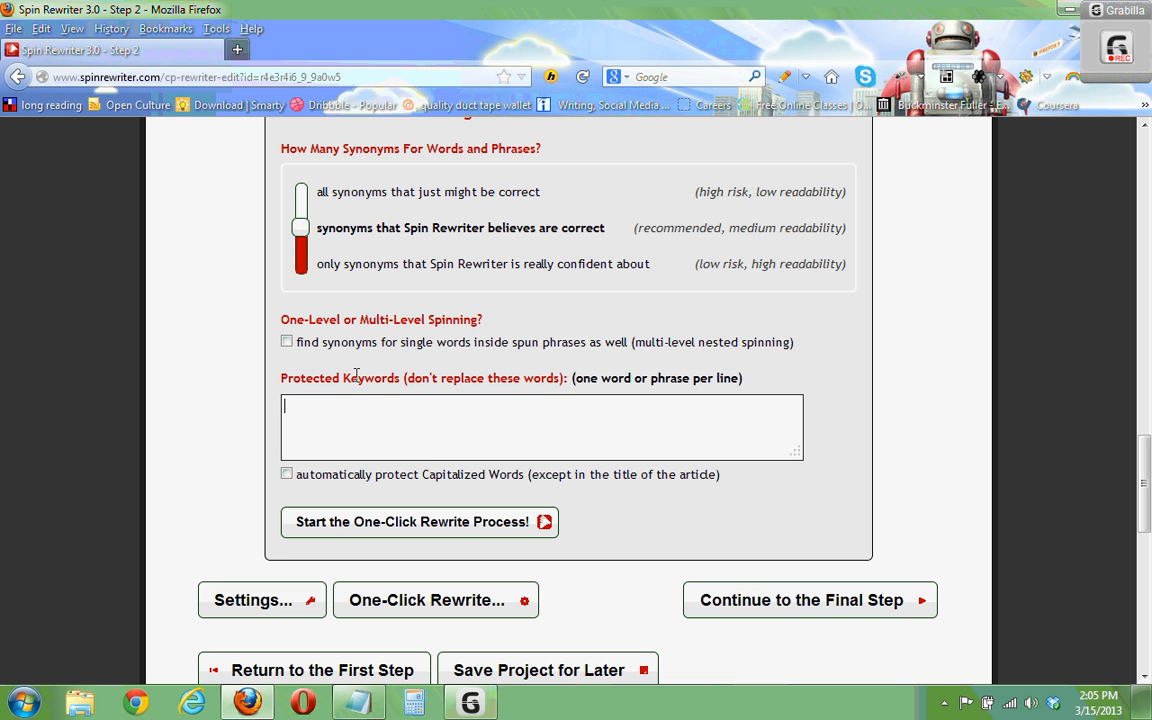
# Start the One-Click Rewrite process using the synonyms that Spin Rewriter believes are correct.
pyautogui.scroll(6, 352, 405)
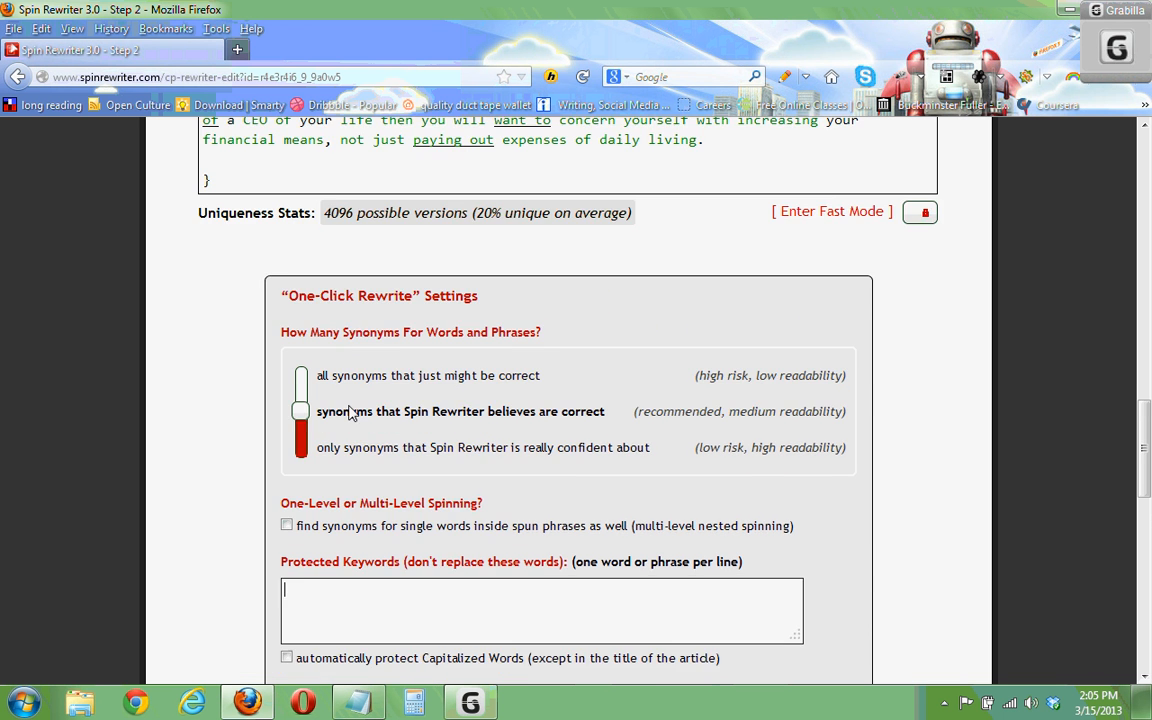
pyautogui.scroll(3, 352, 412)
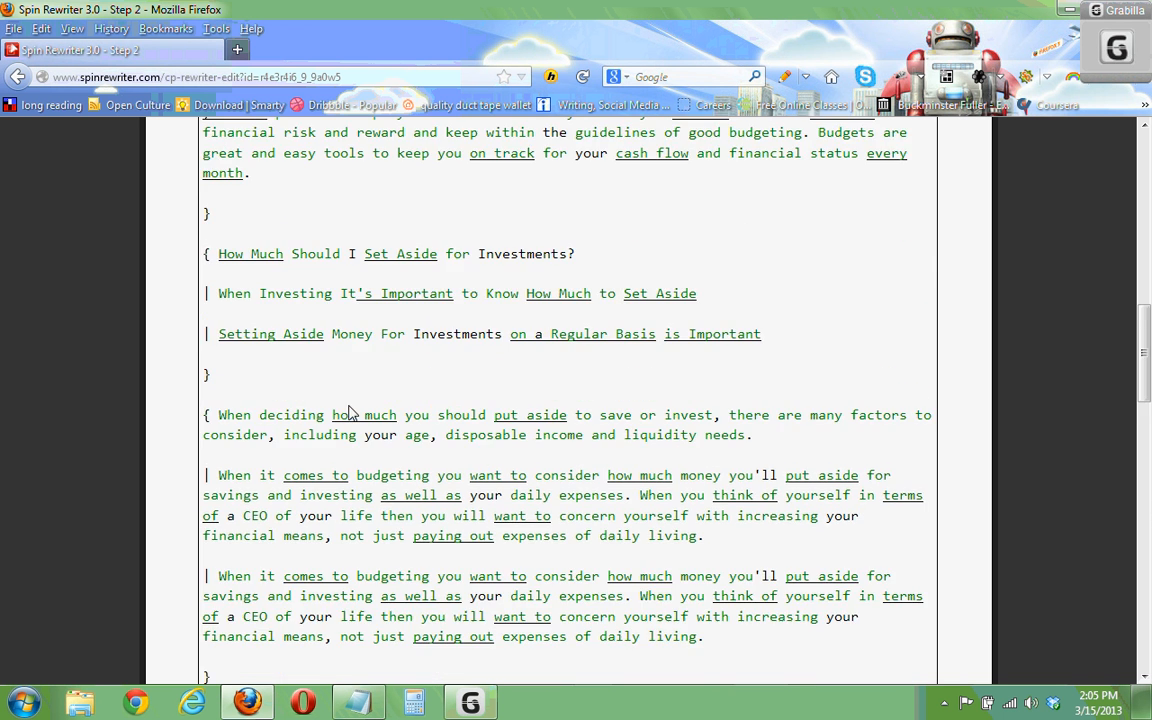
pyautogui.scroll(-4, 352, 412)
pyautogui.scroll(-5, 352, 412)
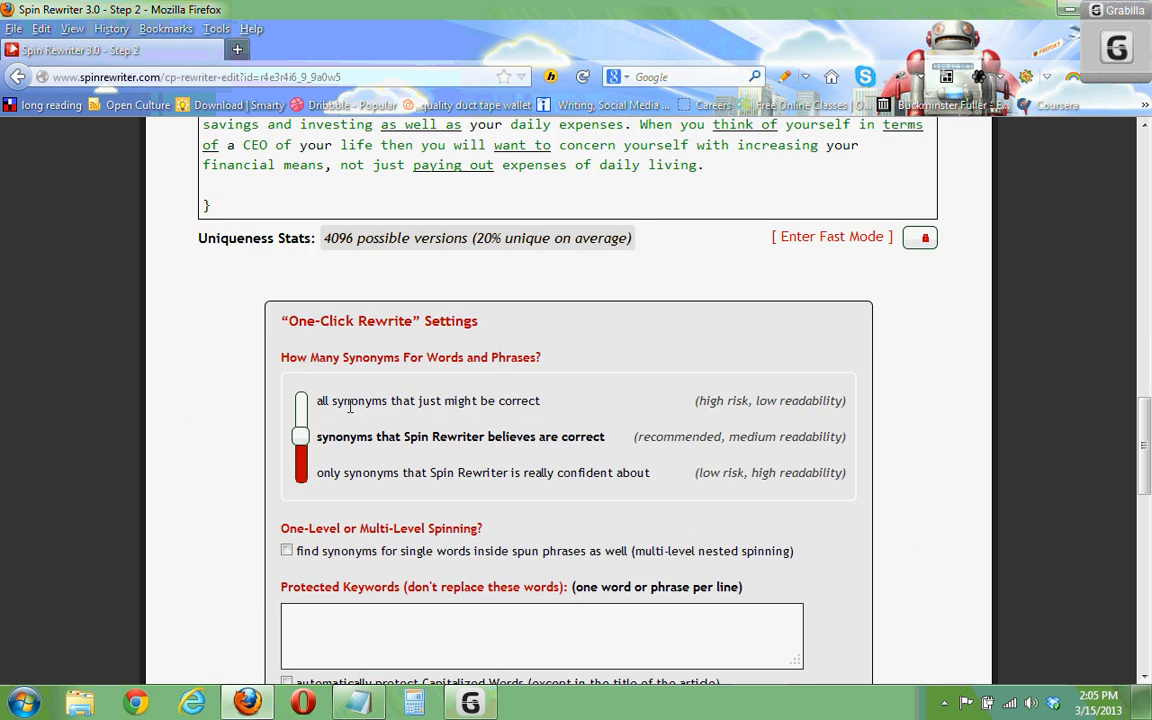
pyautogui.click(352, 415)
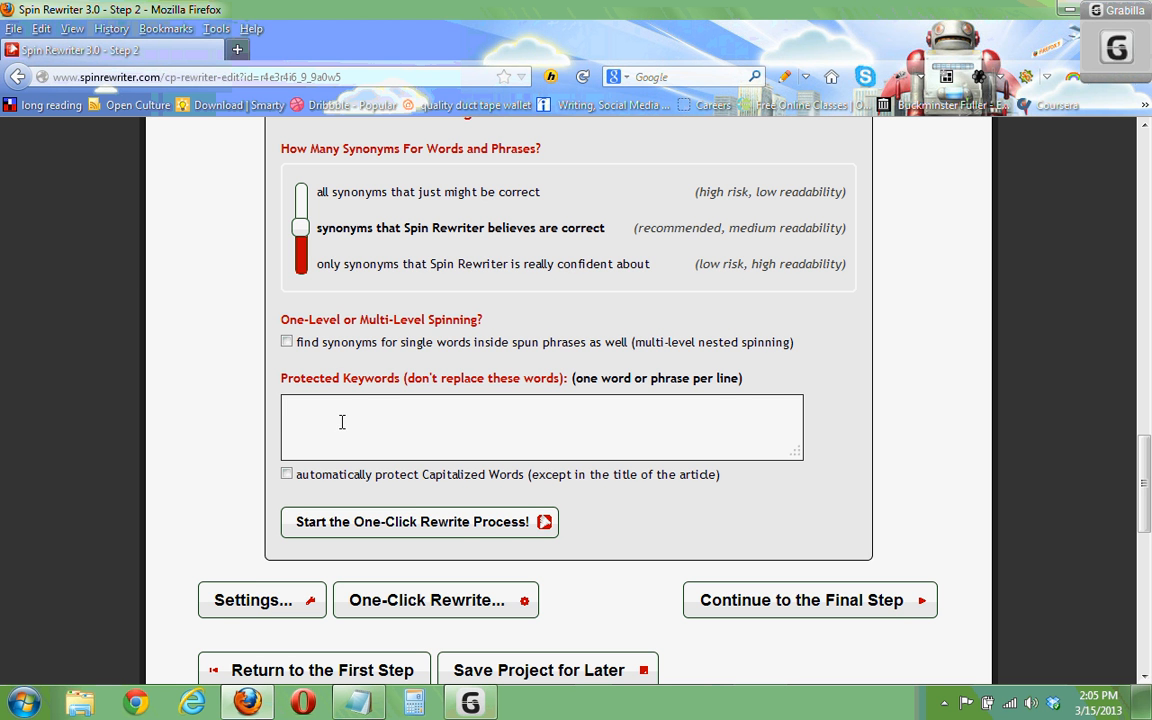
pyautogui.click(447, 522)
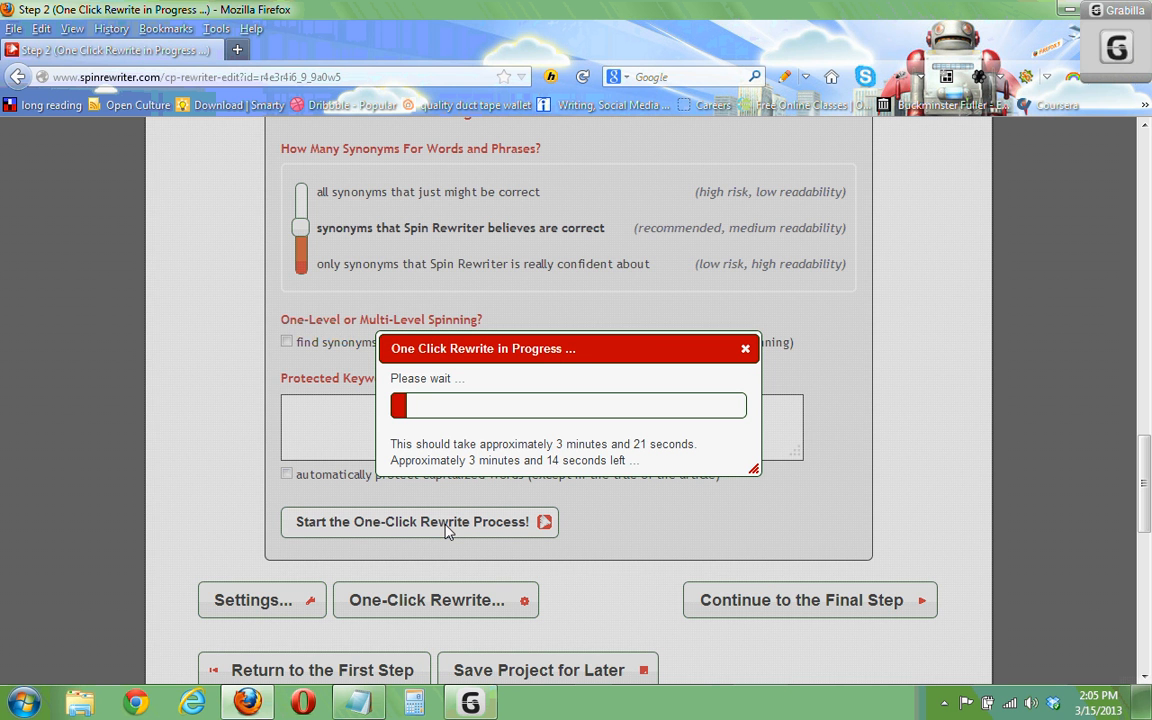
pyautogui.scroll(1, 447, 531)
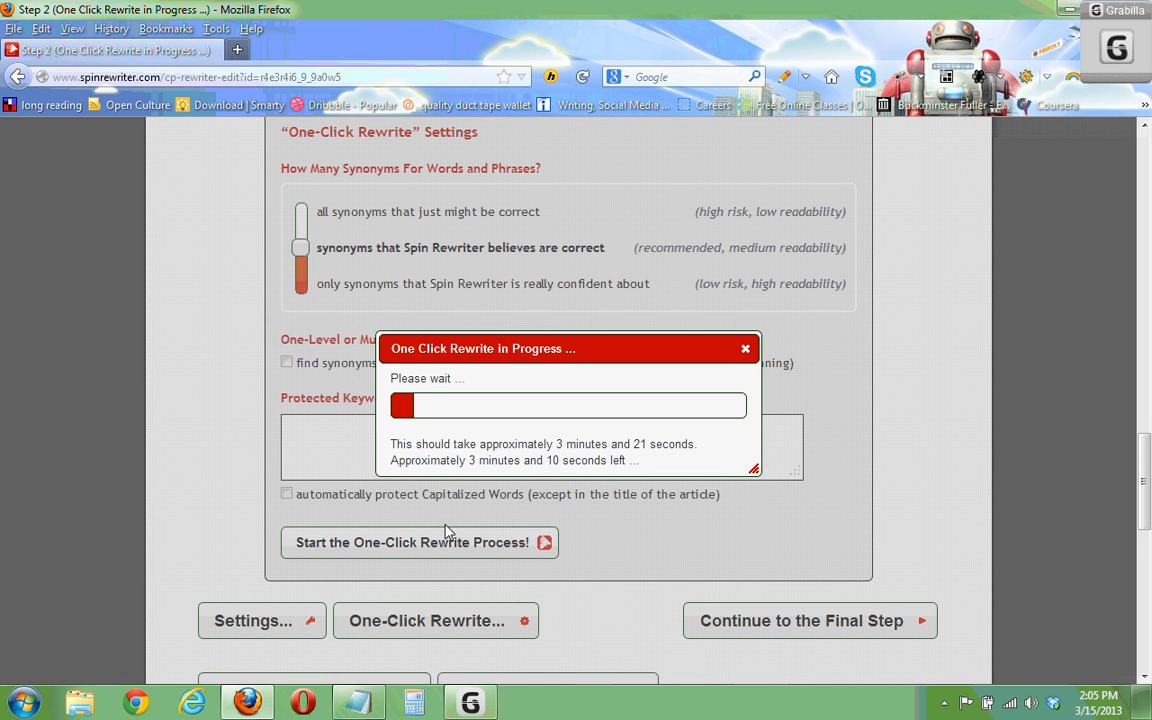
pyautogui.scroll(1, 447, 531)
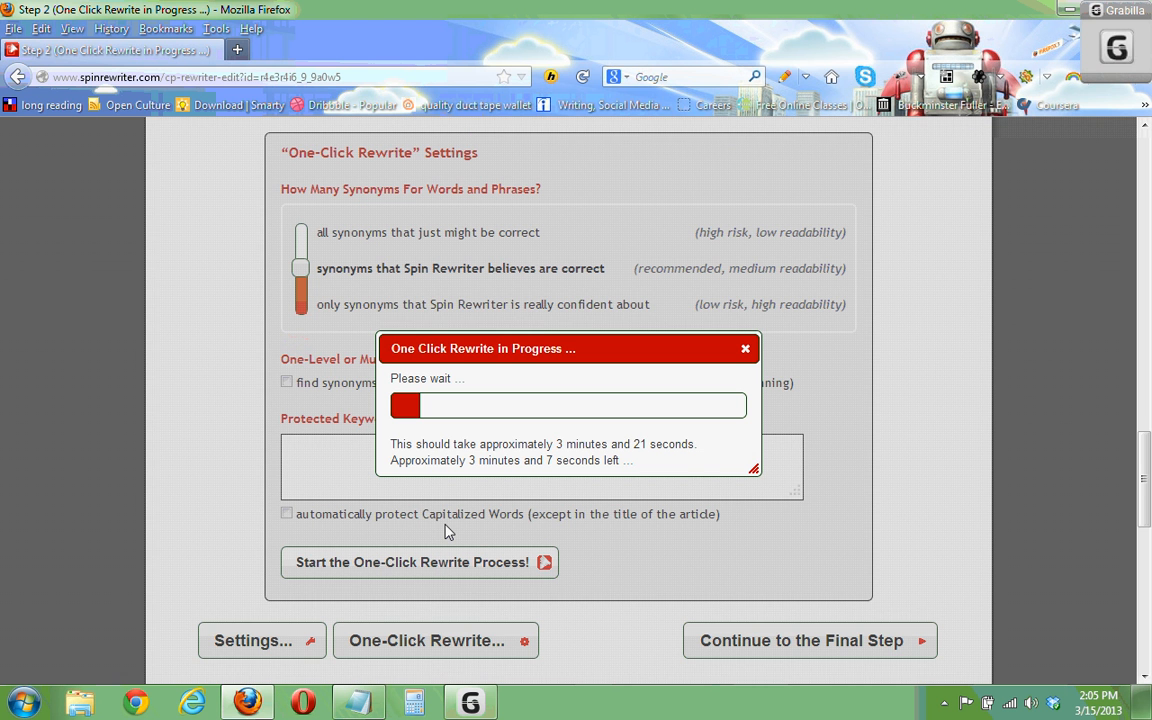
pyautogui.scroll(1, 447, 531)
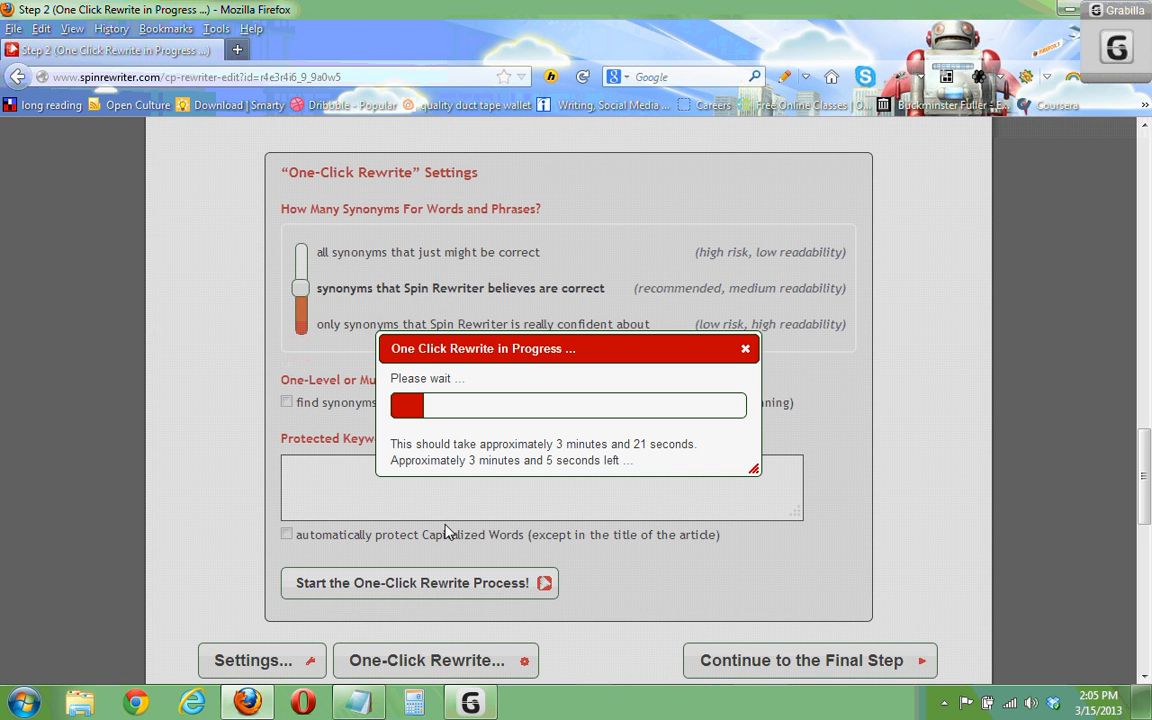
pyautogui.scroll(1, 447, 531)
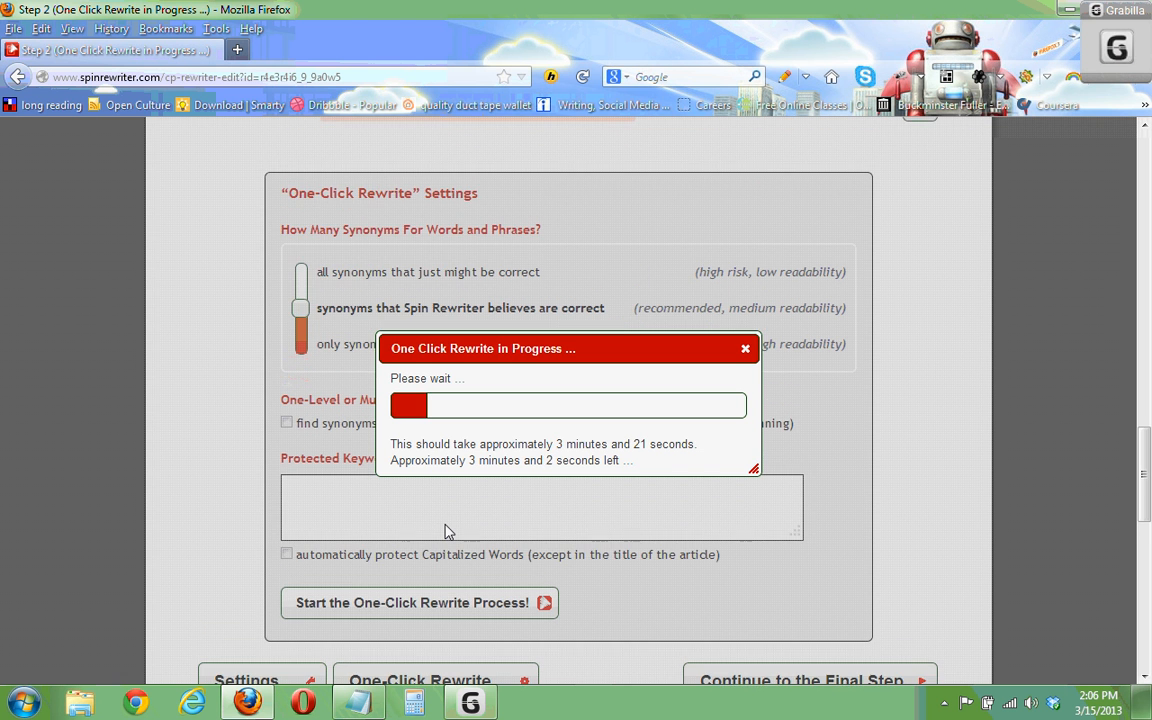
pyautogui.scroll(1, 447, 531)
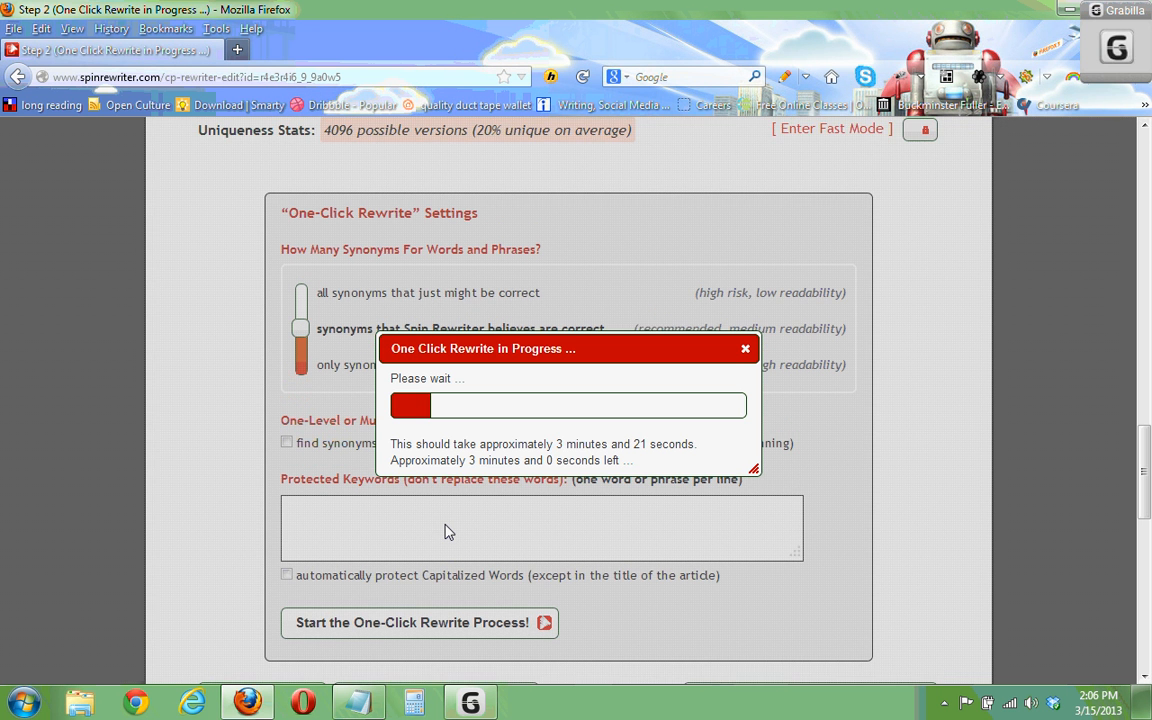
pyautogui.scroll(1, 447, 531)
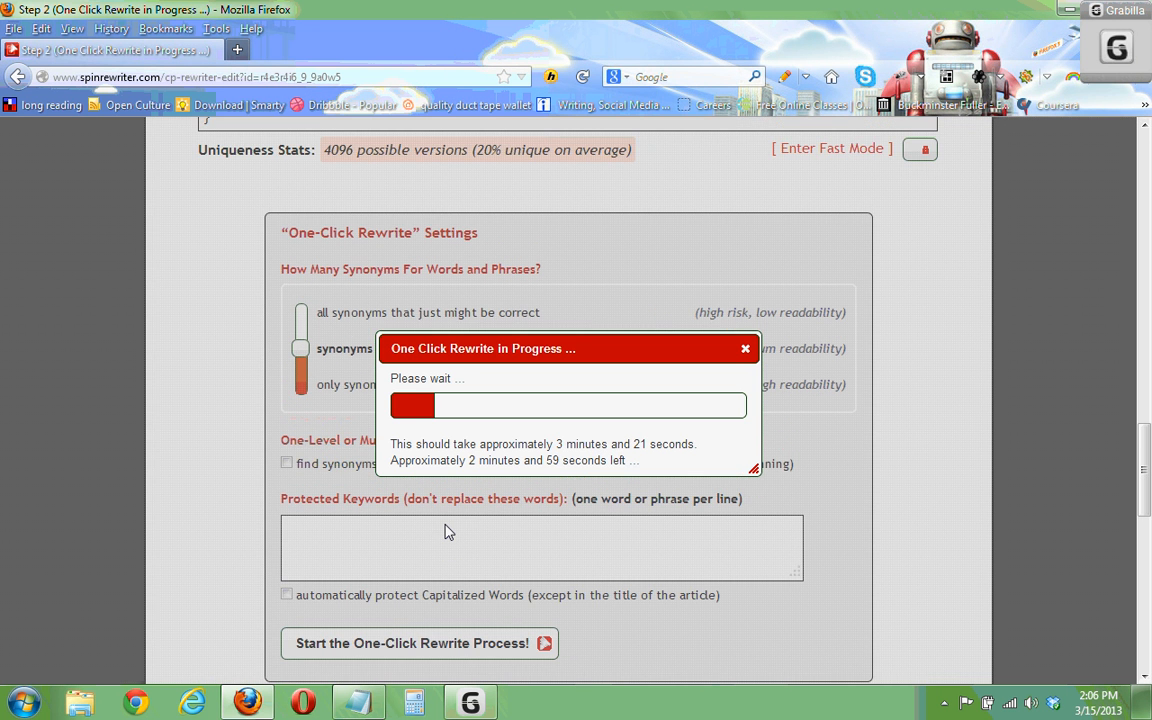
pyautogui.scroll(1, 447, 531)
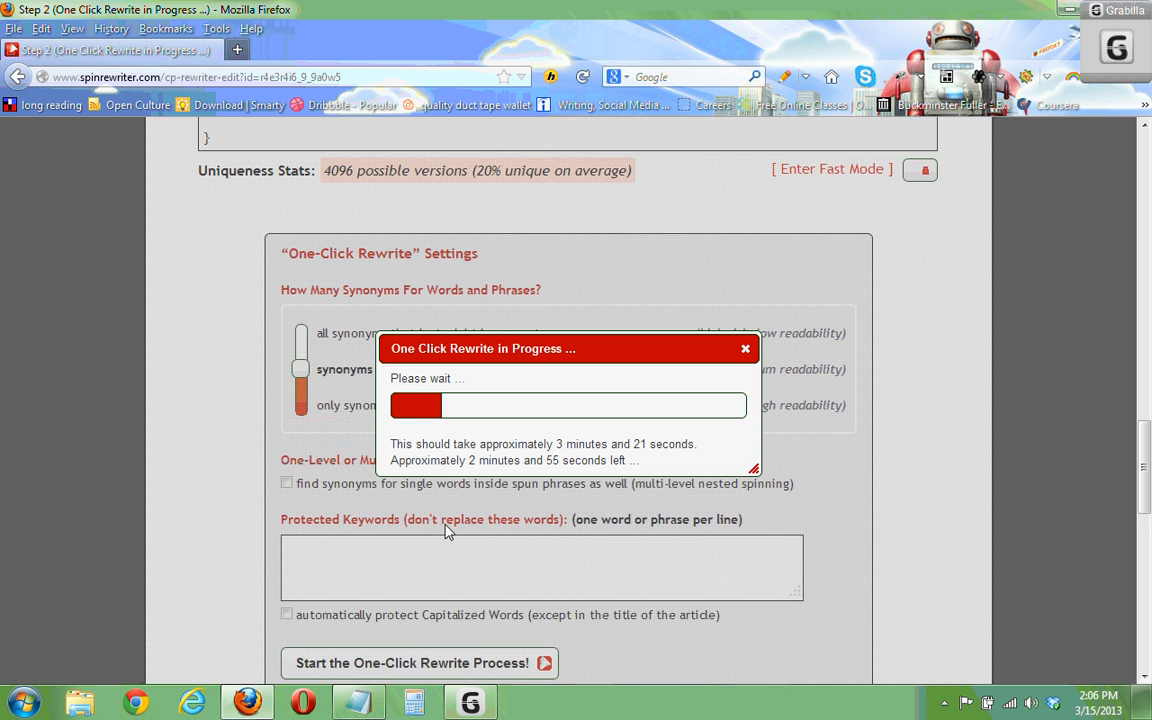
pyautogui.scroll(1, 447, 531)
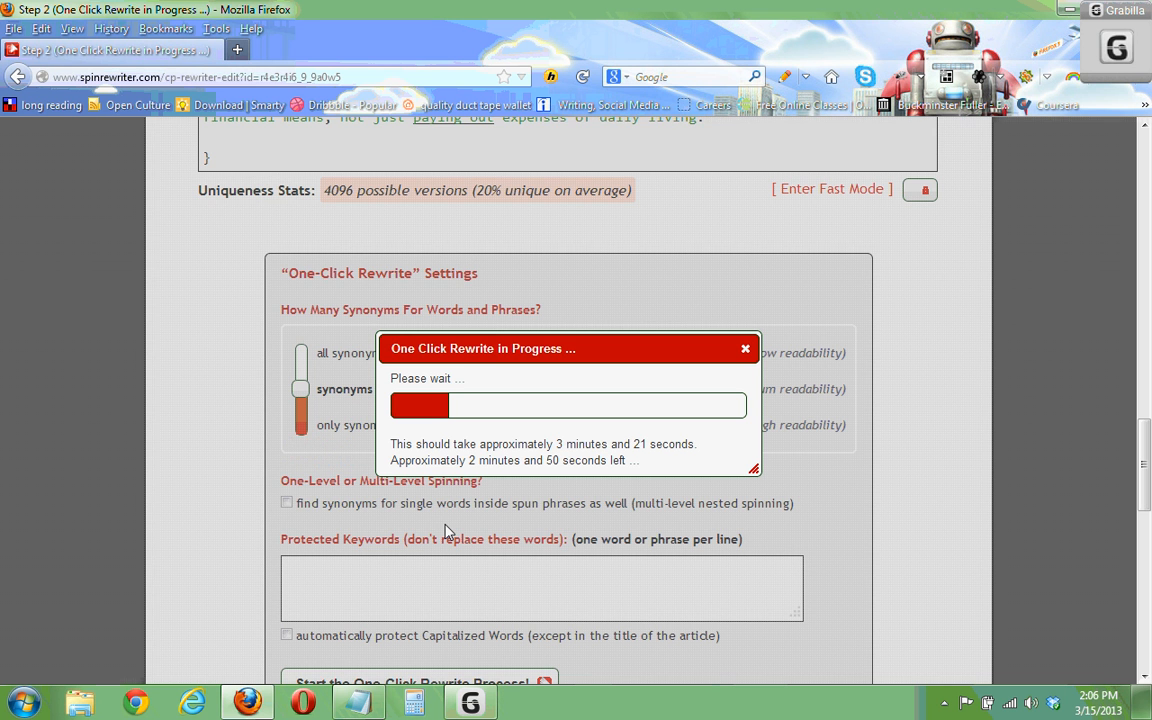
pyautogui.scroll(1, 447, 531)
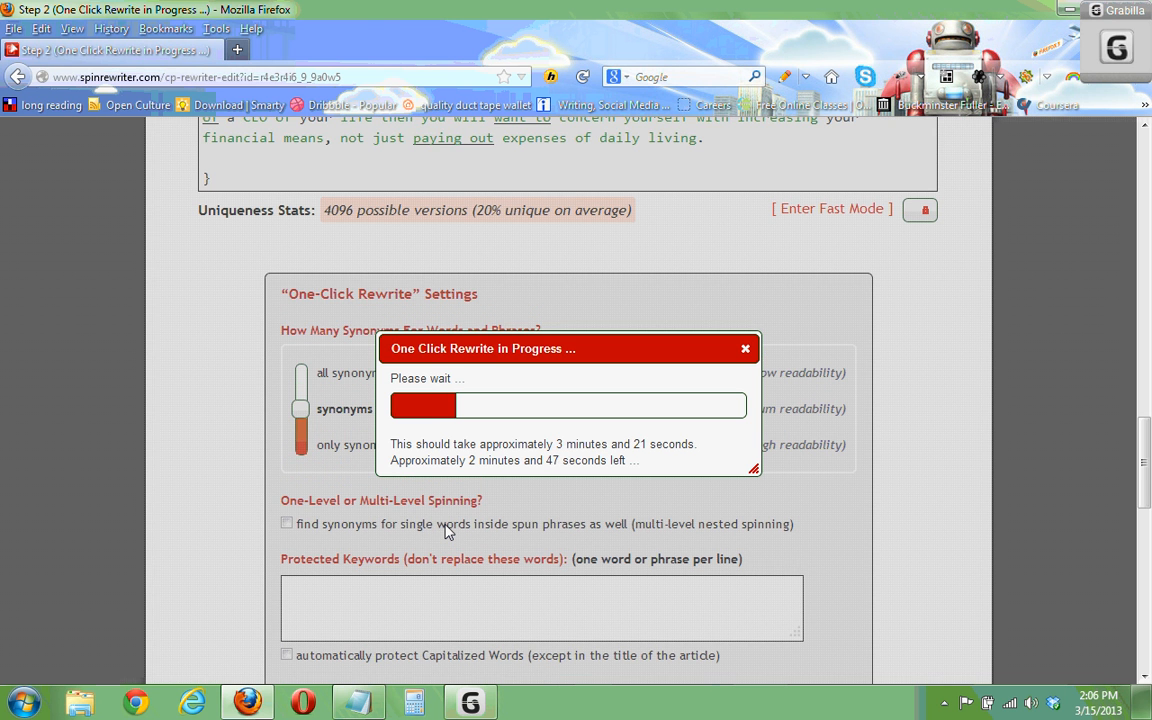
pyautogui.scroll(1, 447, 531)
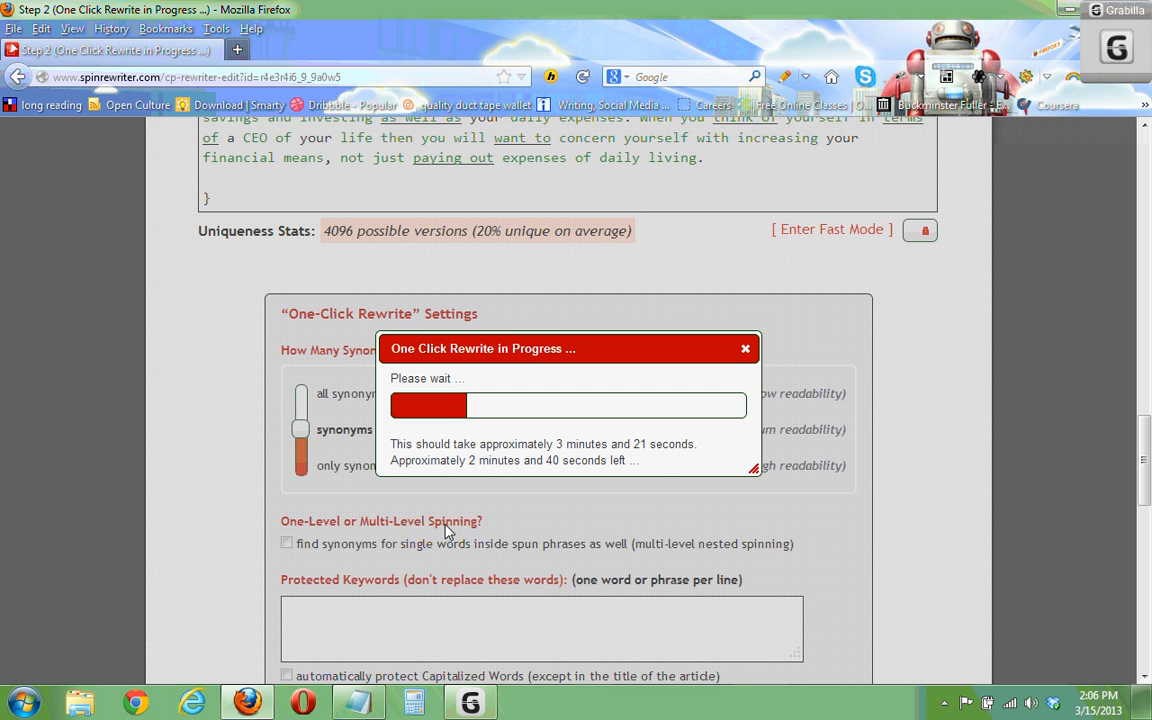
pyautogui.scroll(1, 447, 530)
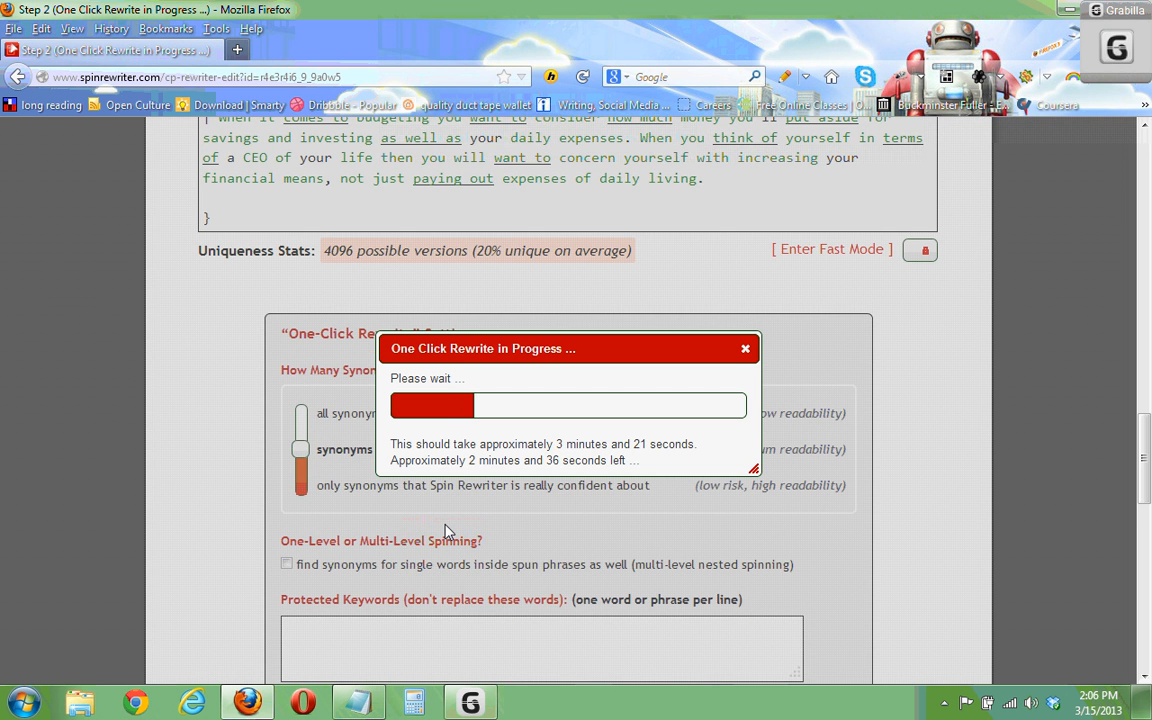
pyautogui.scroll(1, 447, 530)
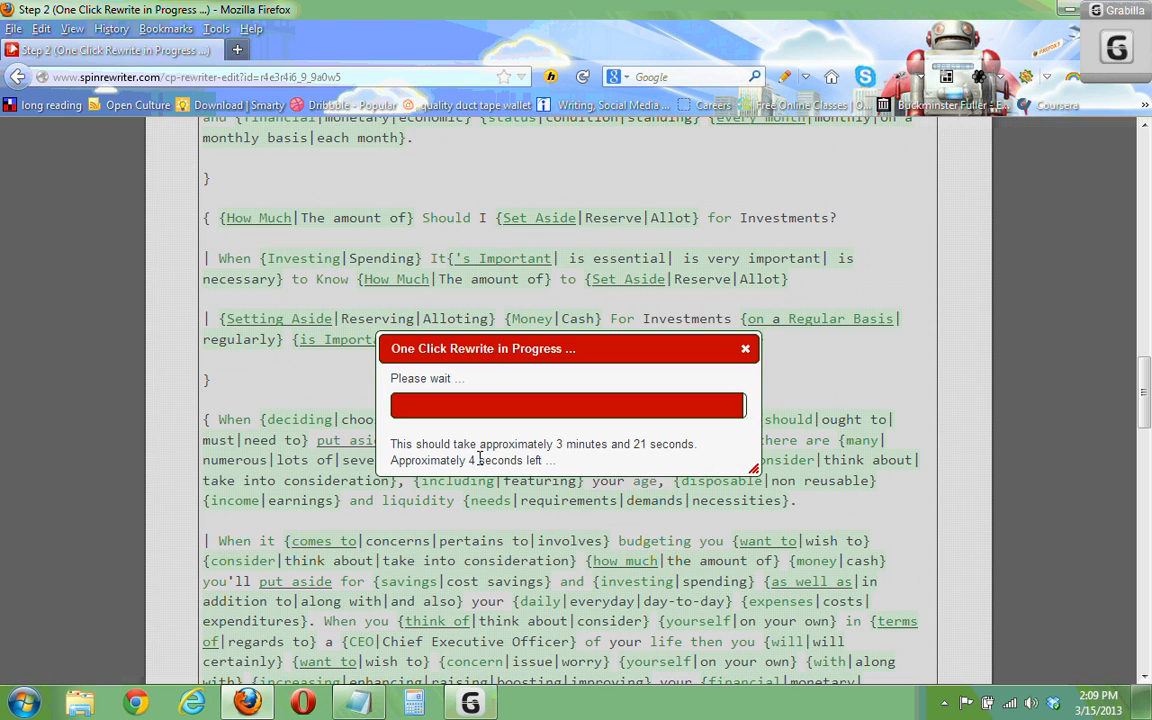
# Look through the rewritten article from its closing paragraphs back to the title and check the synonyms inserted by the One-Click Rewrite.
pyautogui.scroll(-4, 479, 460)
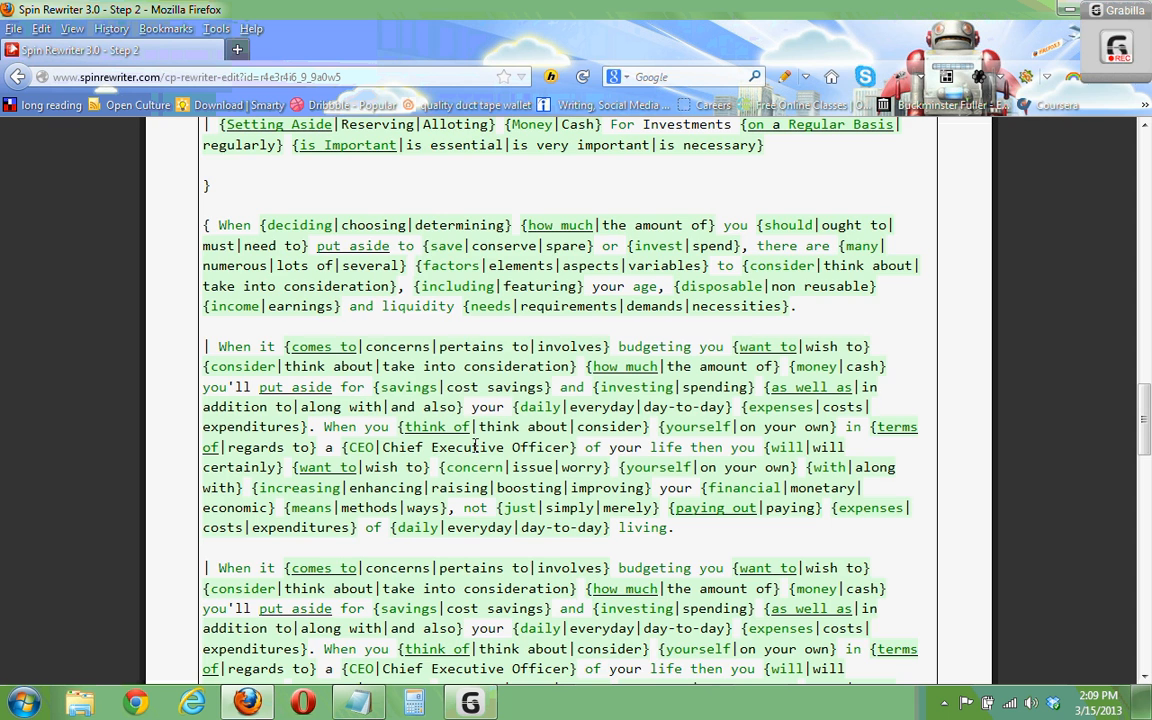
pyautogui.scroll(5, 476, 446)
pyautogui.scroll(1, 476, 450)
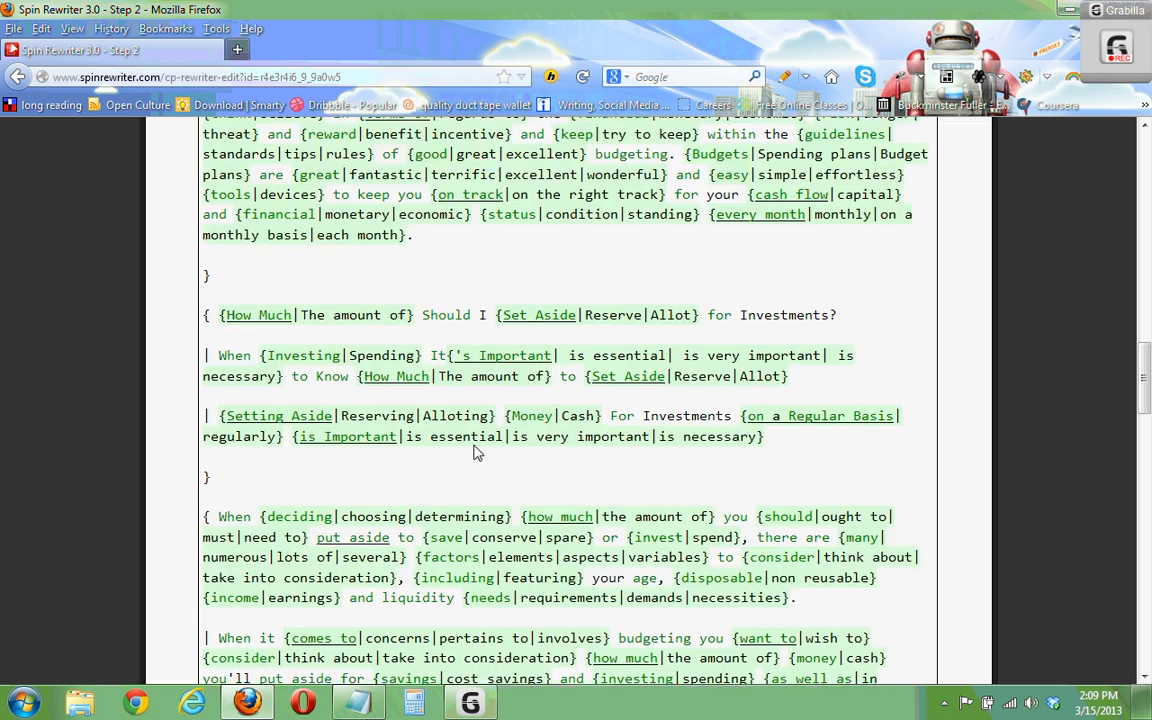
pyautogui.scroll(5, 476, 452)
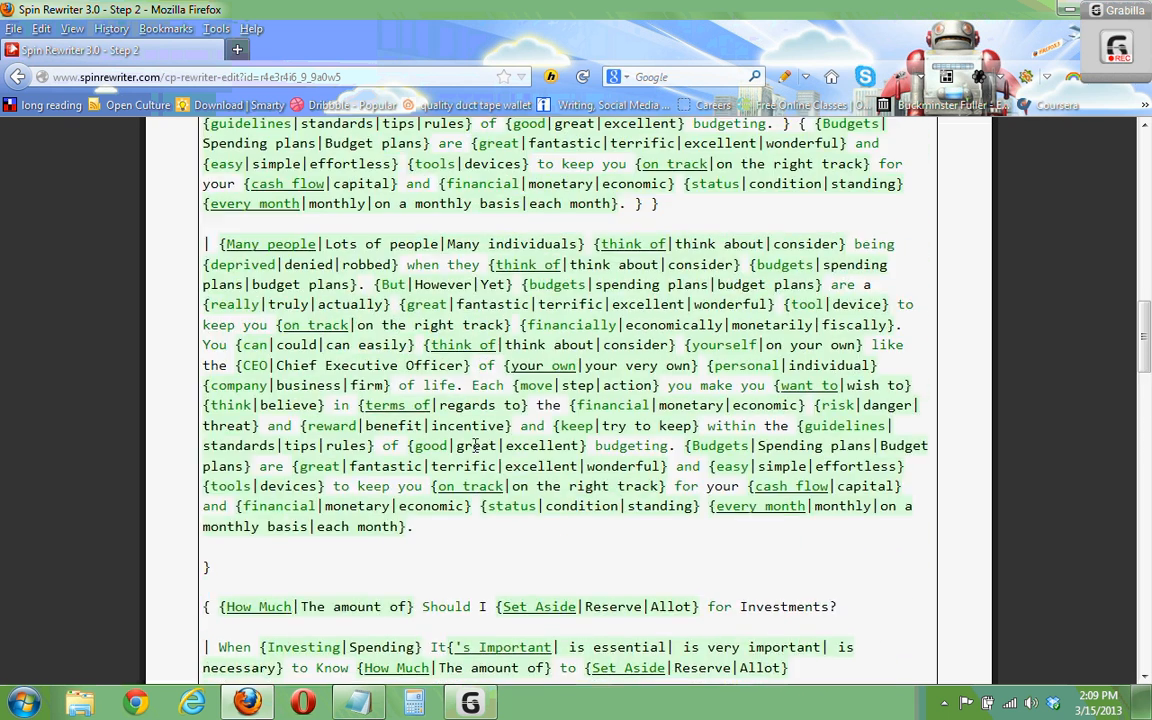
pyautogui.scroll(15, 476, 446)
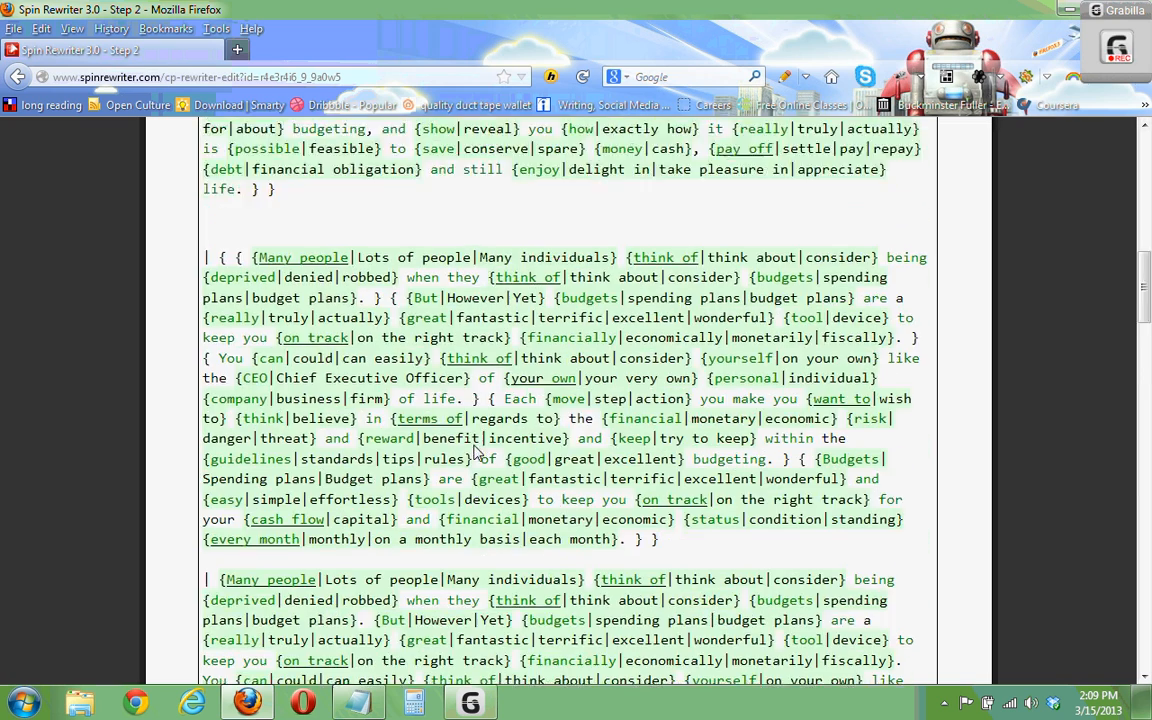
pyautogui.scroll(15, 476, 452)
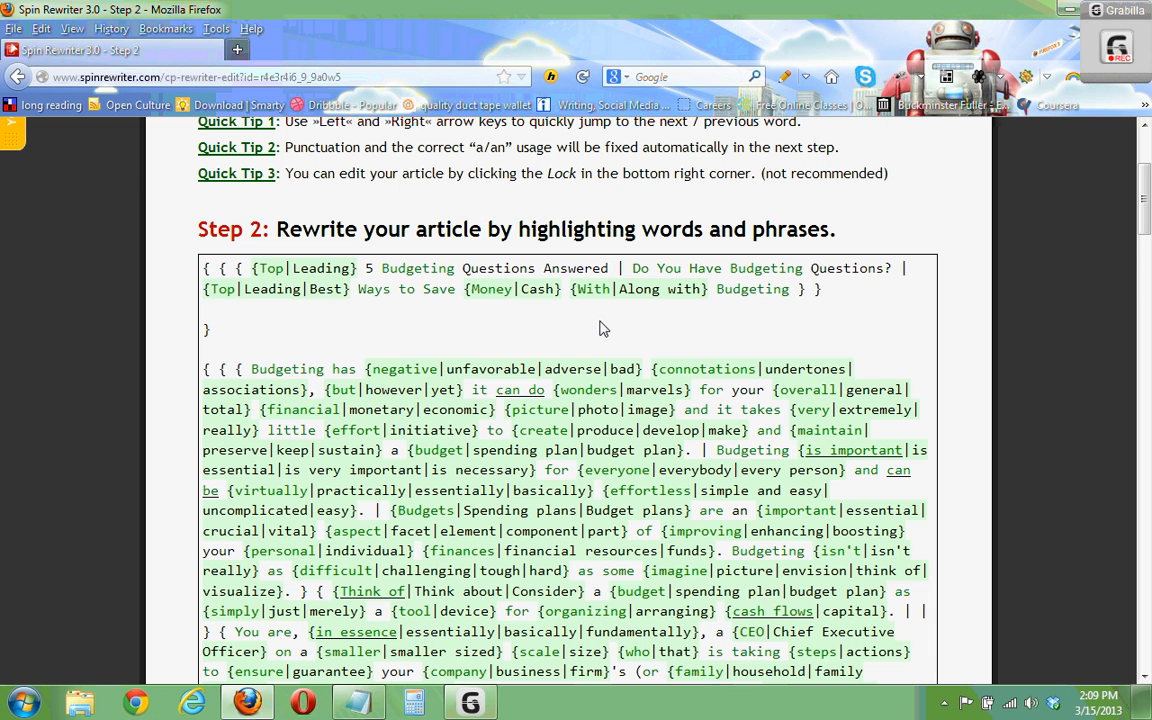
pyautogui.scroll(-2, 603, 328)
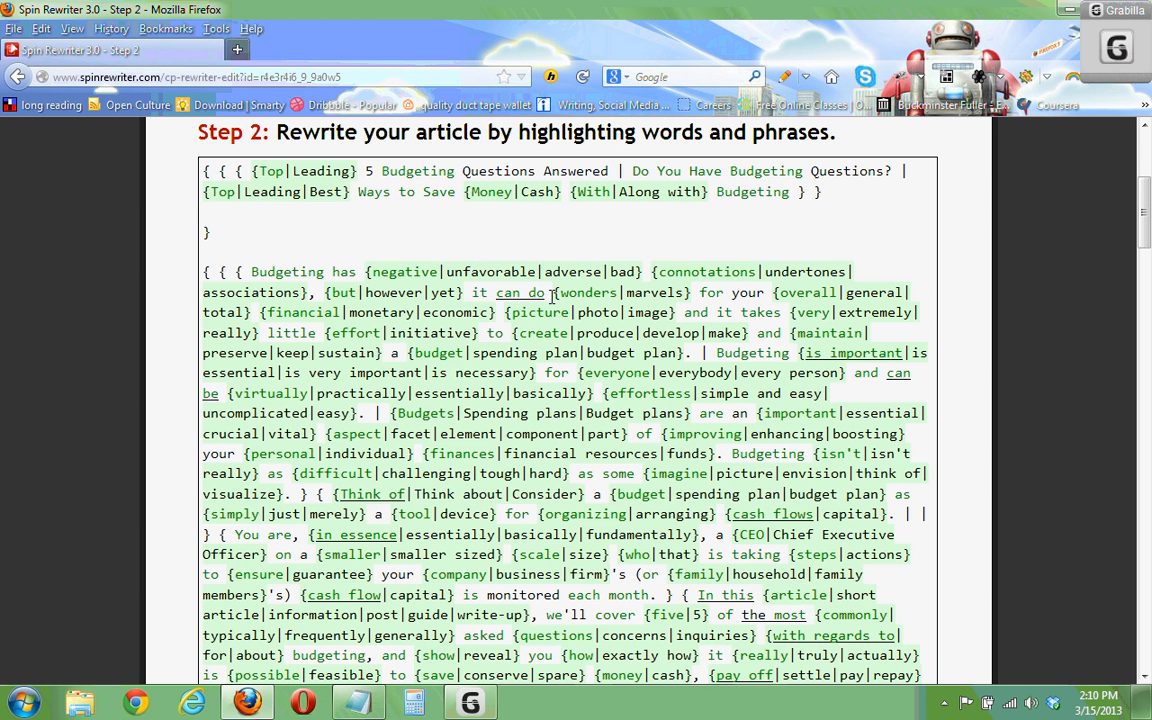
# Dismiss the Windows color scheme prompt, then view the suggested synonyms for "marvels" in the first paragraph without choosing any.
pyautogui.doubleClick(670, 292)
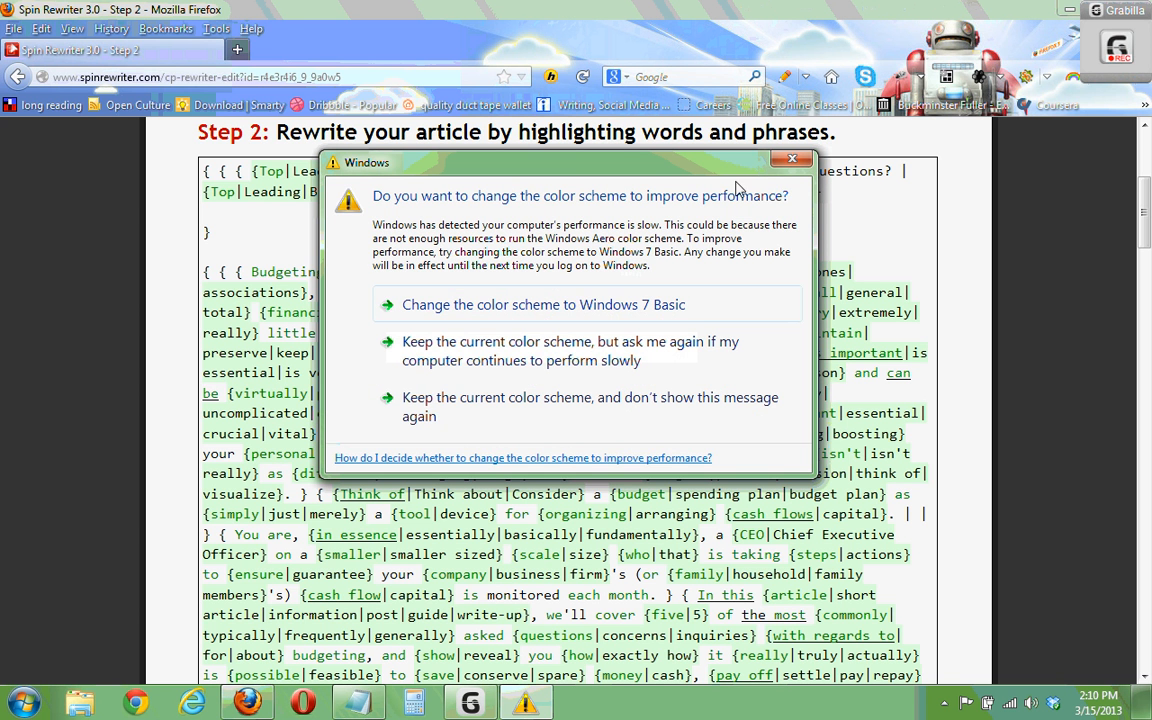
pyautogui.click(788, 163)
pyautogui.click(690, 292)
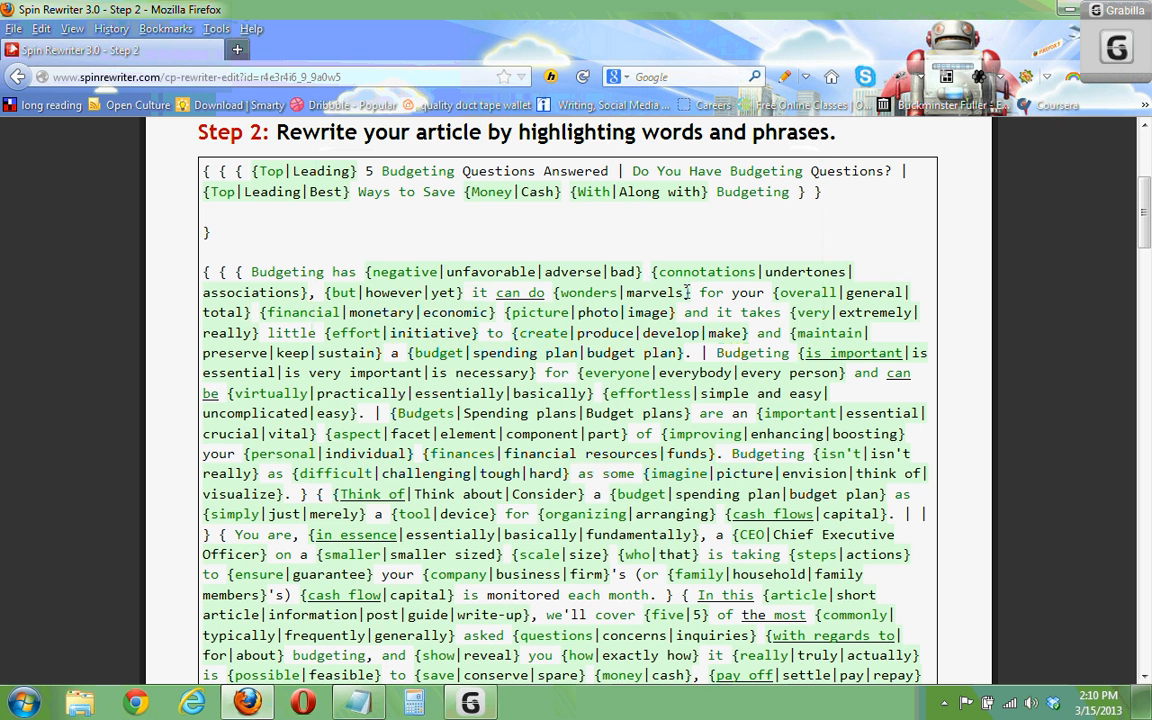
pyautogui.doubleClick(668, 292)
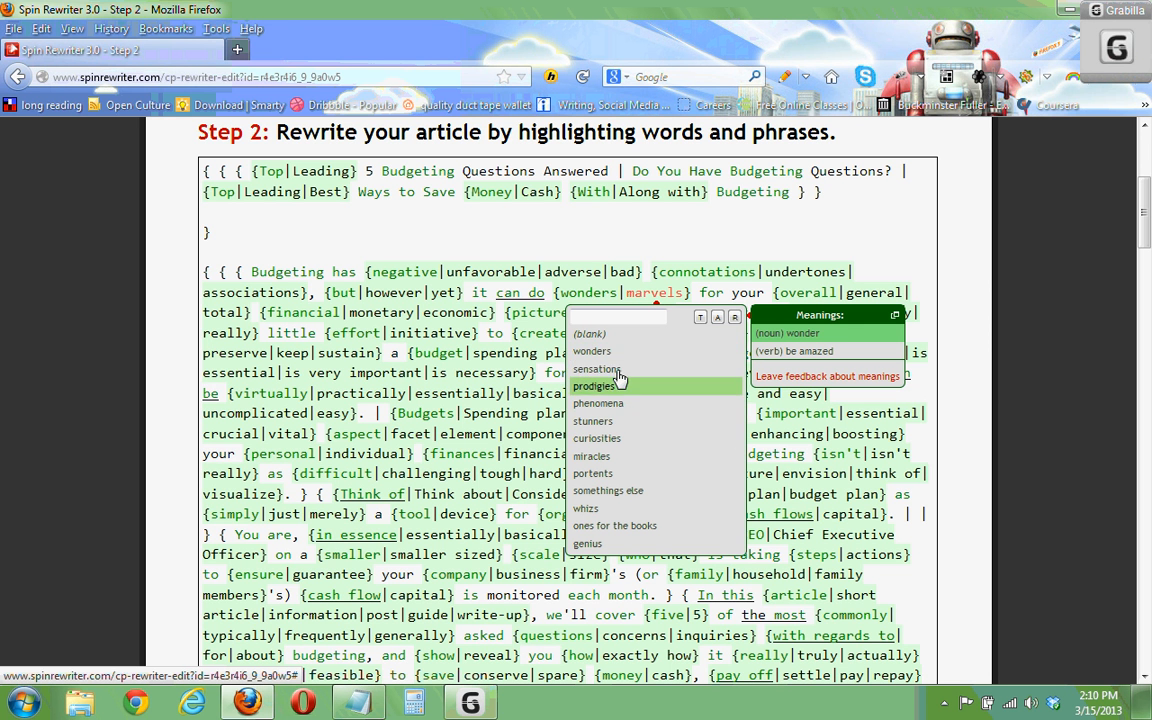
pyautogui.click(685, 294)
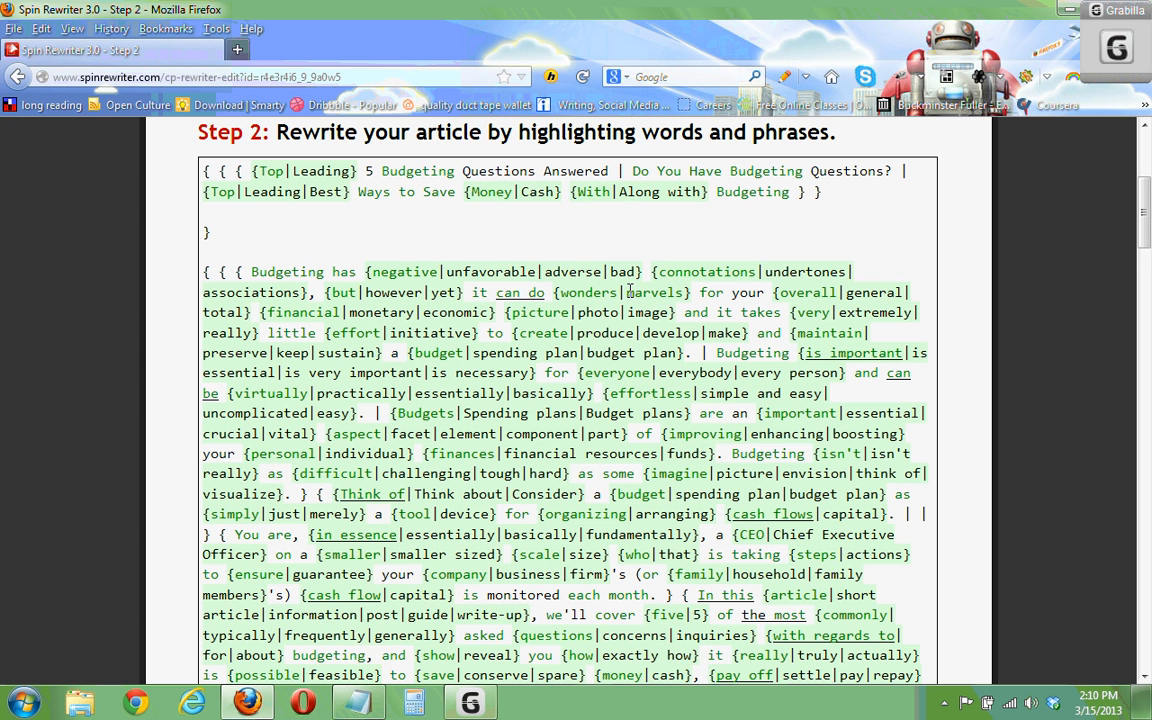
# Add "idea" as a custom synonym for "image" in the picture/photo/image group of the first paragraph and close the suggestions.
pyautogui.scroll(-2, 630, 290)
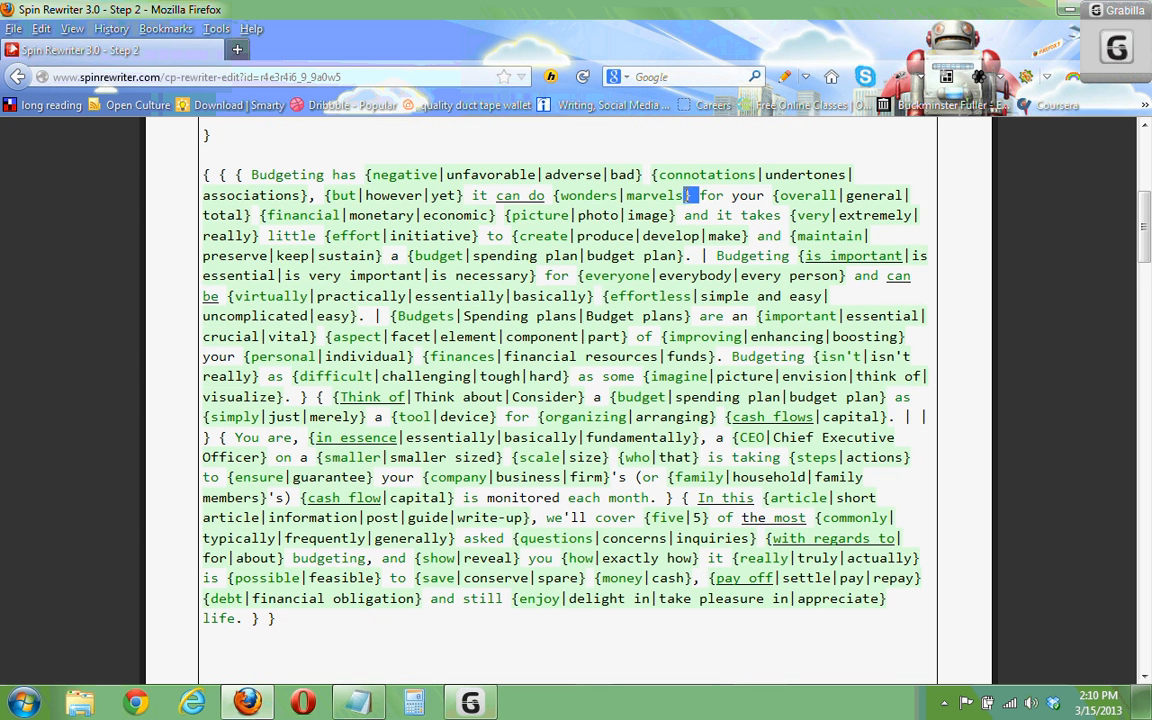
pyautogui.click(696, 195)
pyautogui.scroll(-2, 670, 276)
pyautogui.scroll(2, 676, 215)
pyautogui.doubleClick(648, 215)
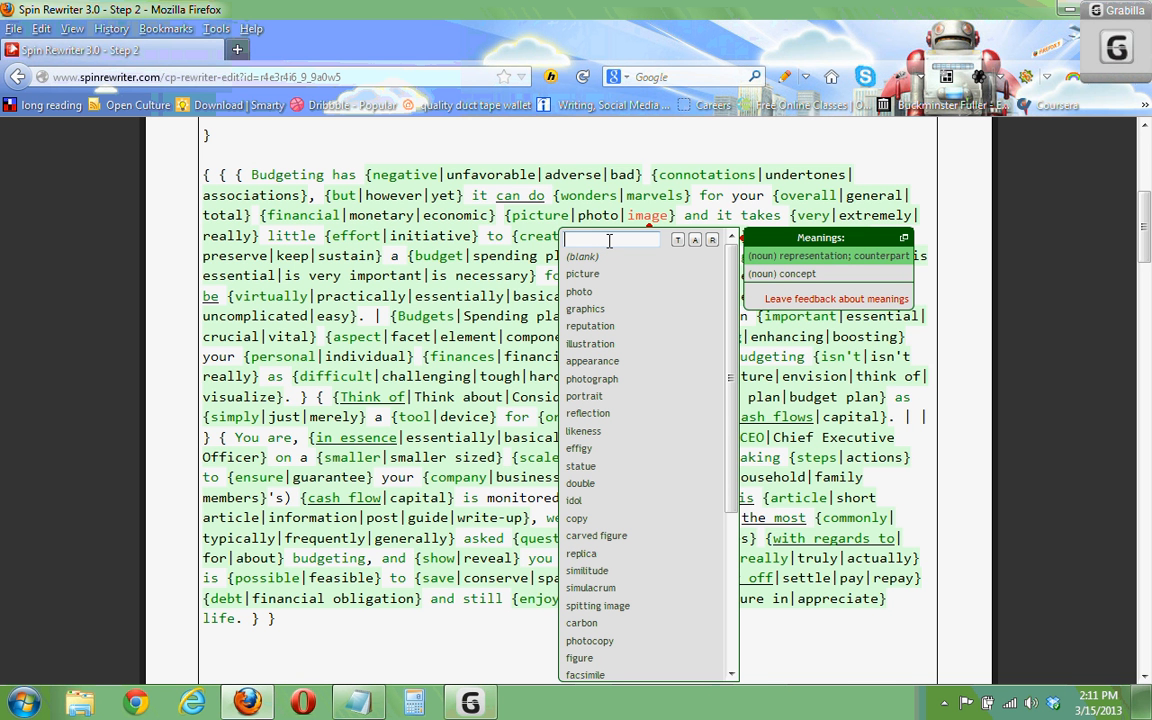
pyautogui.write('idea')
pyautogui.press('Return')
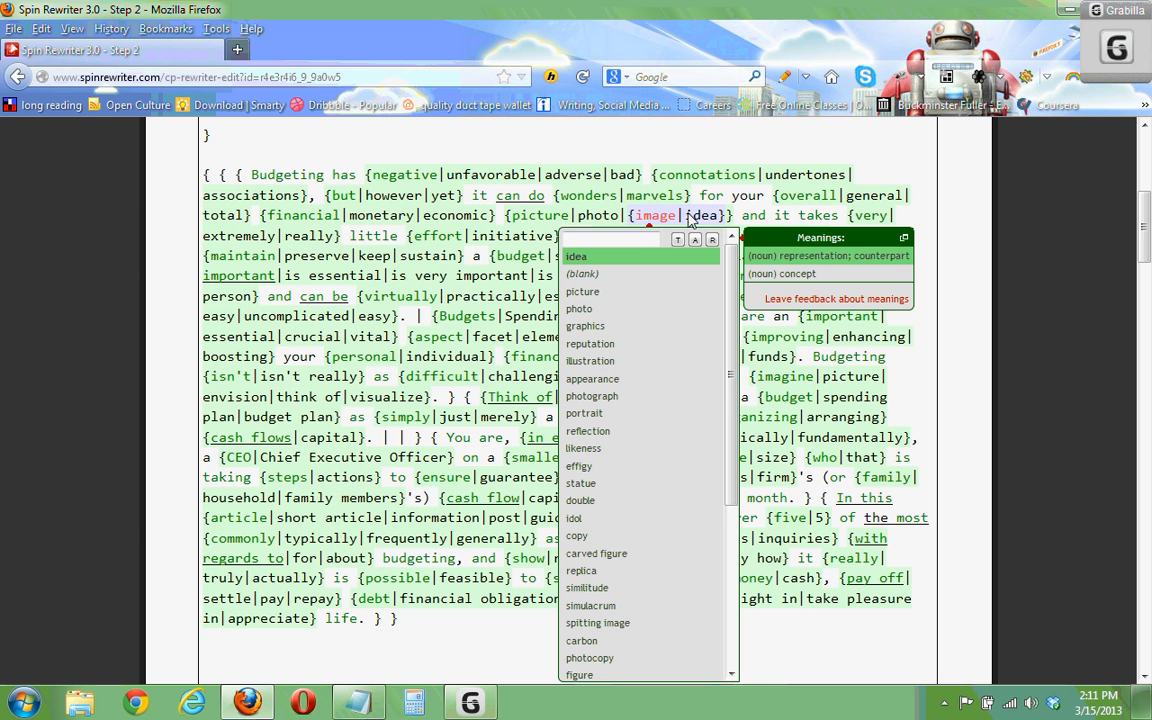
pyautogui.click(598, 216)
# Review the remaining rewritten paragraphs and the uniqueness stats below the article.
pyautogui.scroll(-5, 600, 300)
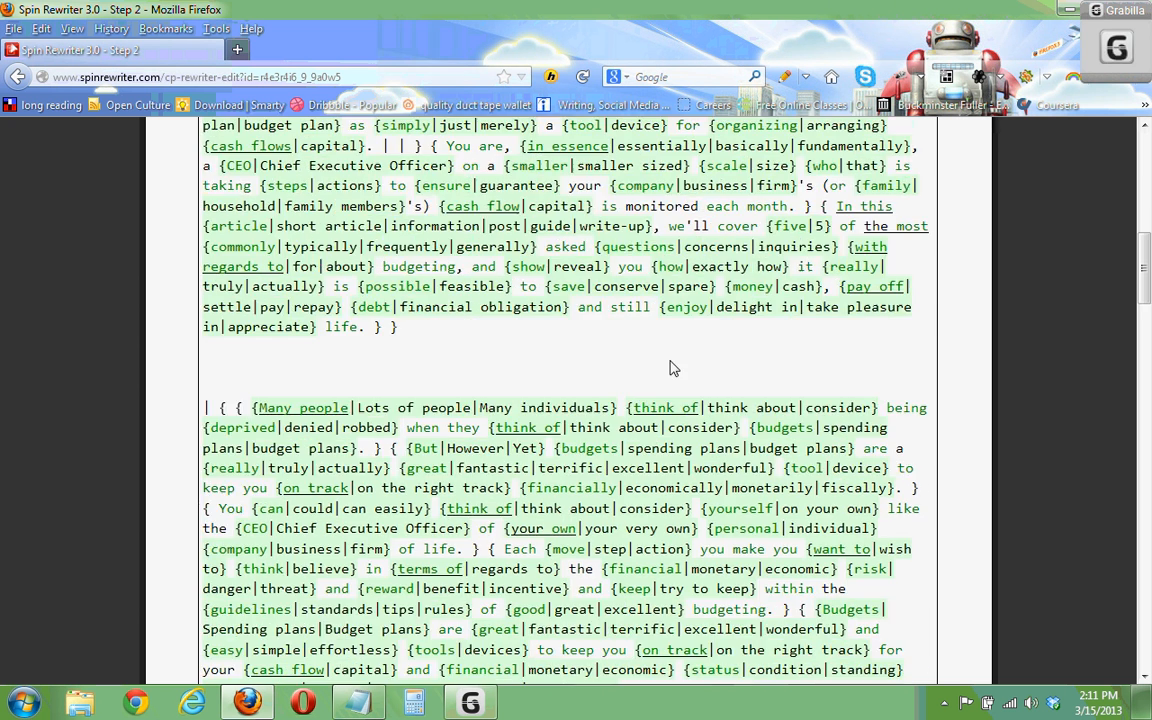
pyautogui.scroll(-3, 651, 462)
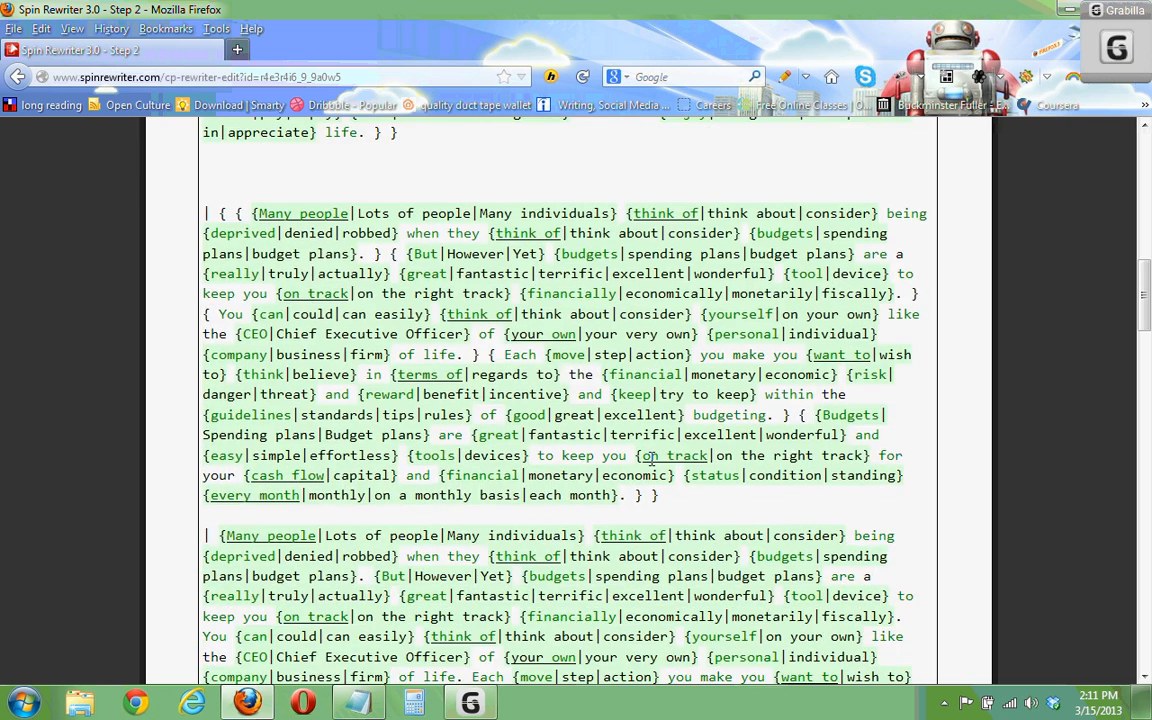
pyautogui.scroll(-4, 651, 457)
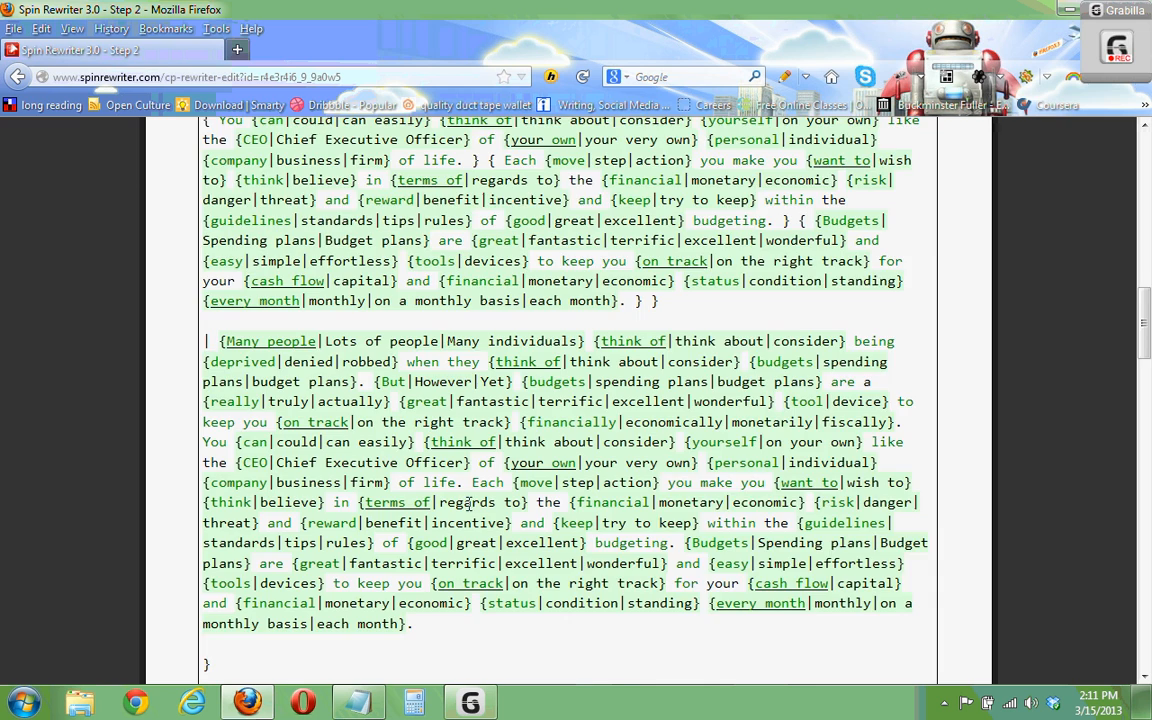
pyautogui.scroll(-5, 420, 480)
pyautogui.scroll(-15, 470, 510)
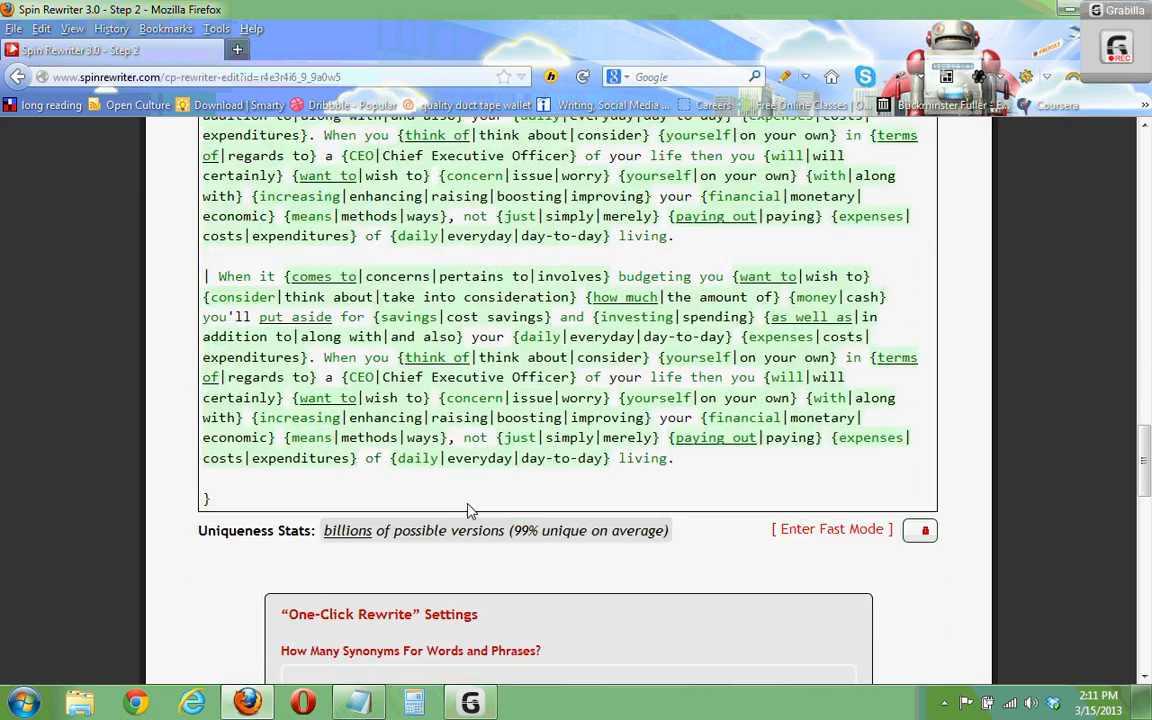
pyautogui.scroll(2, 470, 510)
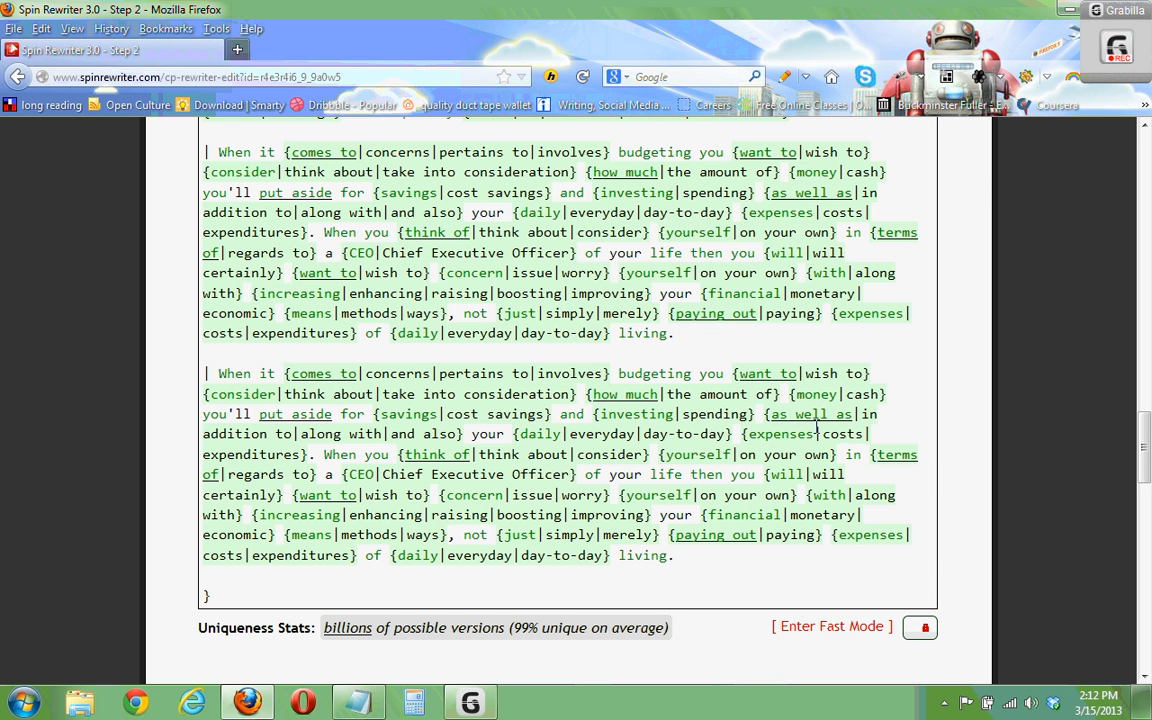
pyautogui.scroll(-2, 575, 413)
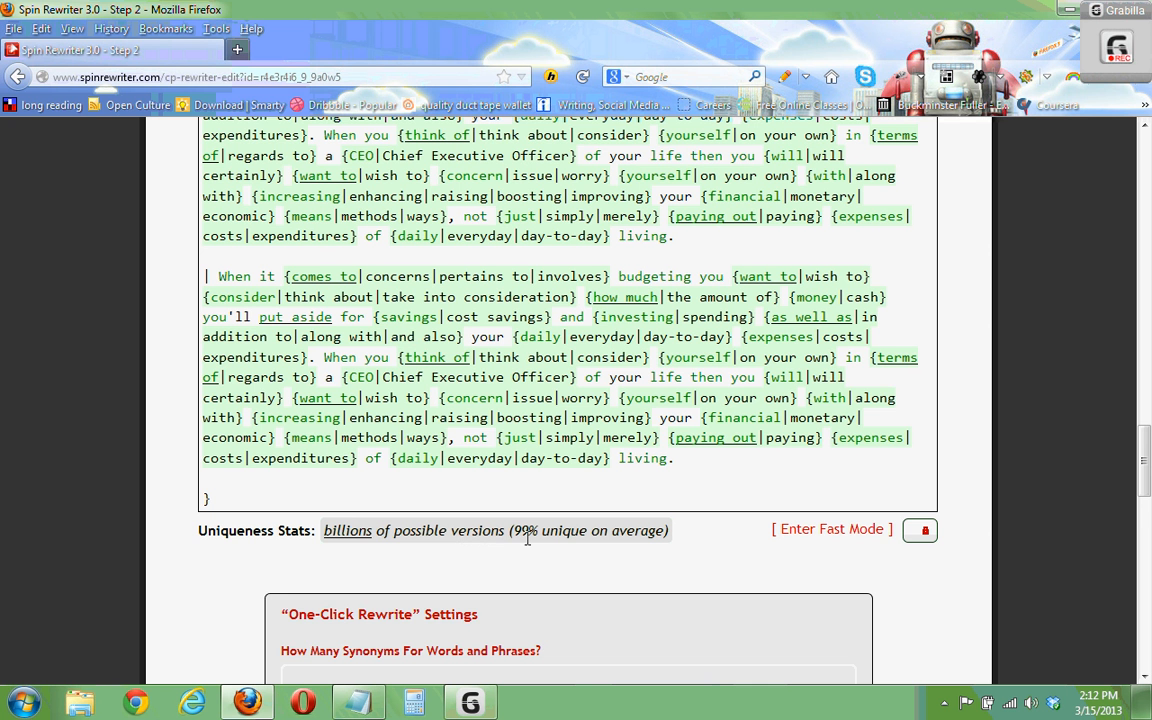
# Leave the One-Click Rewrite settings as they are and continue the article to the final step.
pyautogui.scroll(-5, 545, 548)
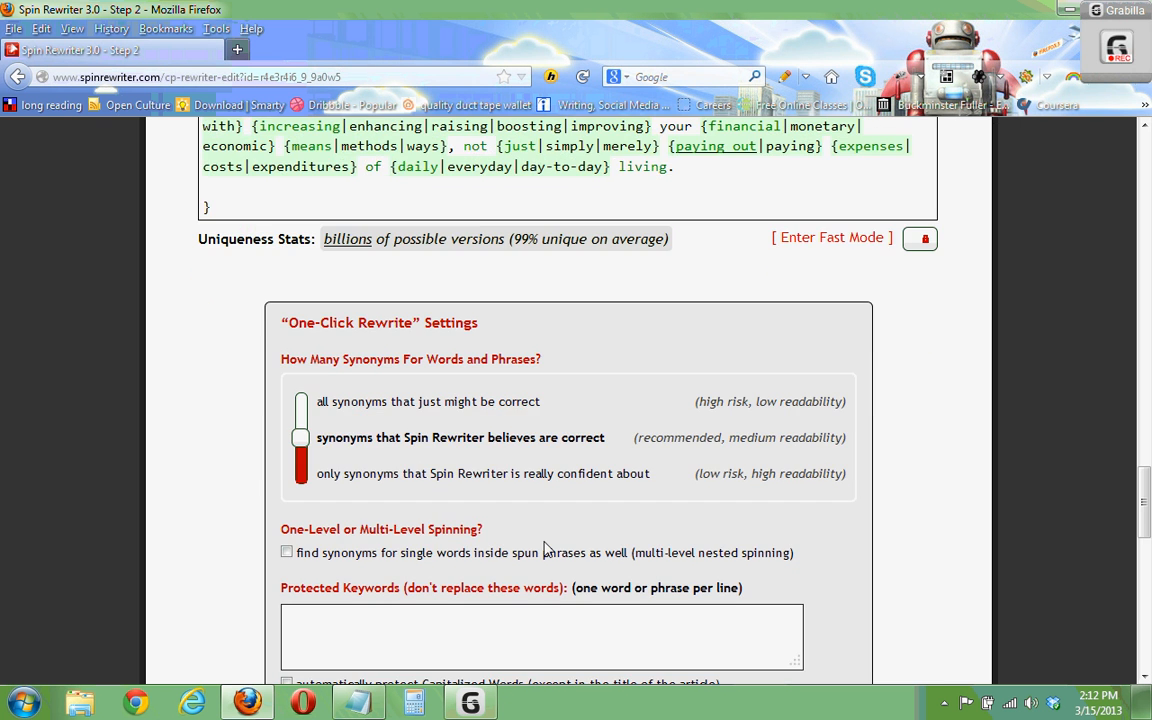
pyautogui.scroll(-4, 545, 548)
pyautogui.scroll(-1, 545, 543)
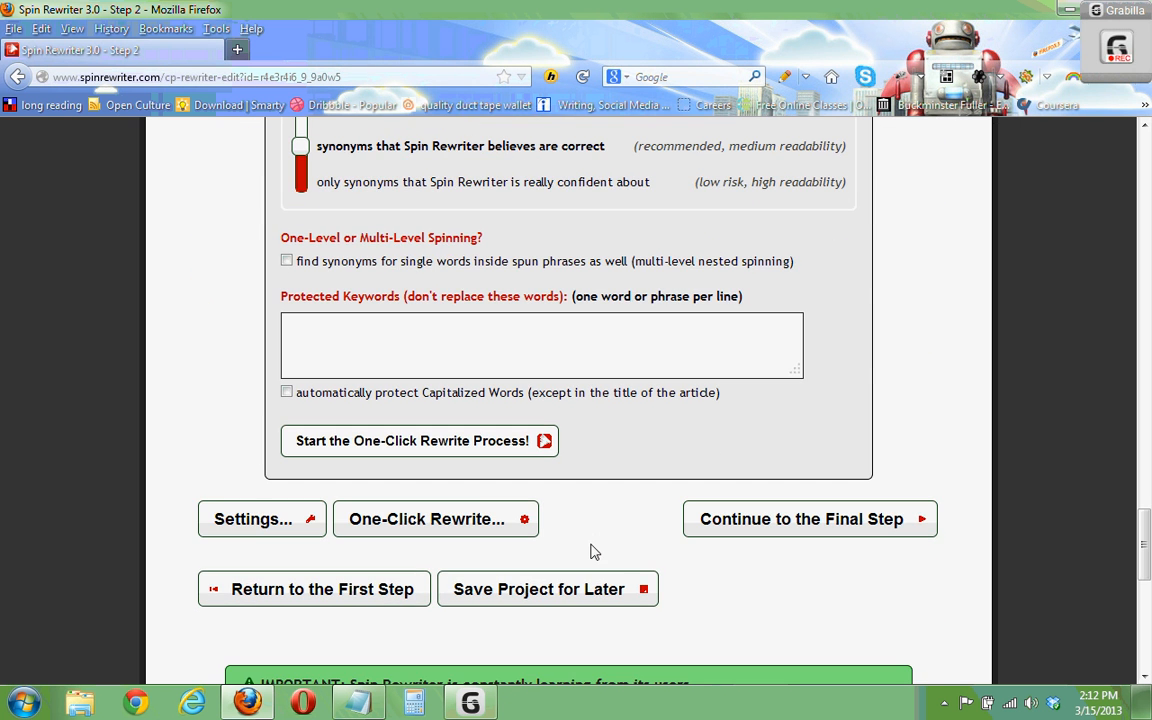
pyautogui.click(789, 530)
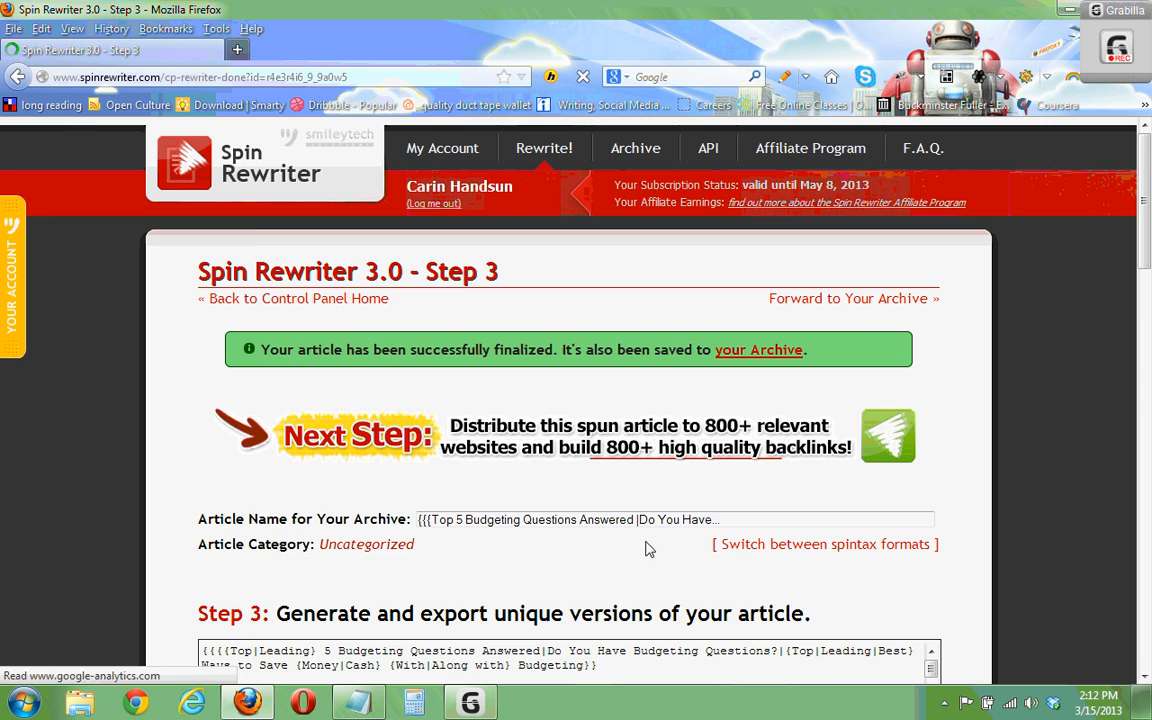
# Save the finalized spun article to the archive and acknowledge the save notice.
pyautogui.scroll(-1, 634, 550)
pyautogui.scroll(-5, 634, 550)
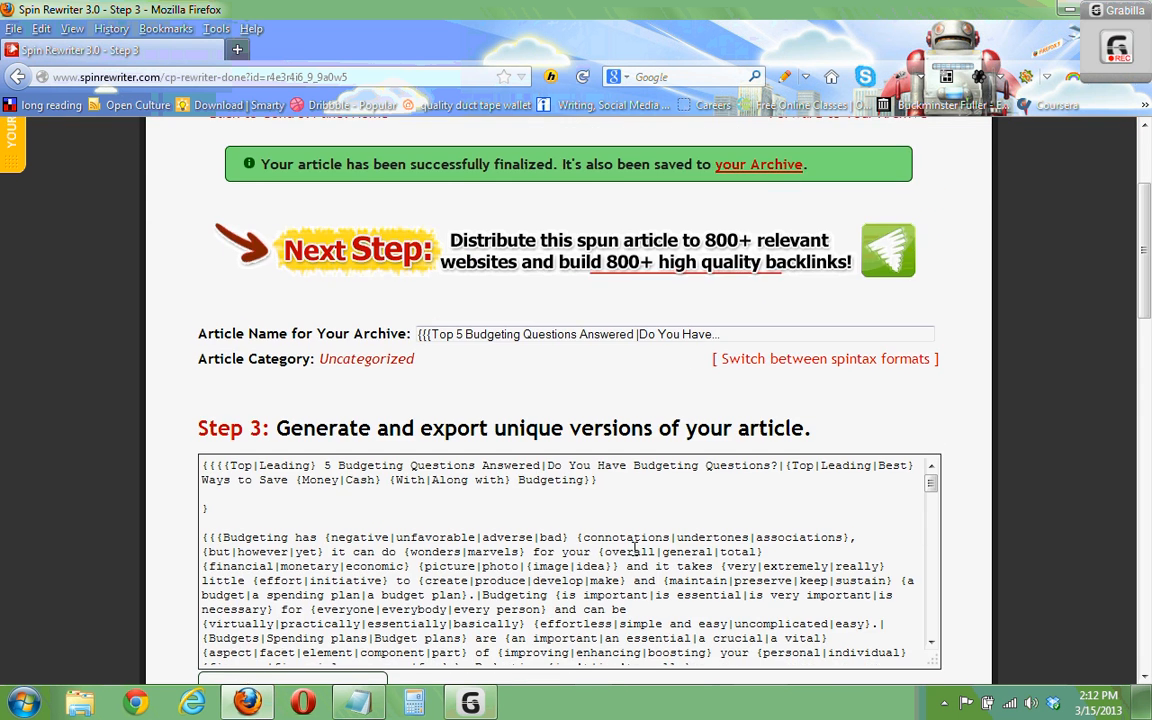
pyautogui.scroll(-3, 635, 553)
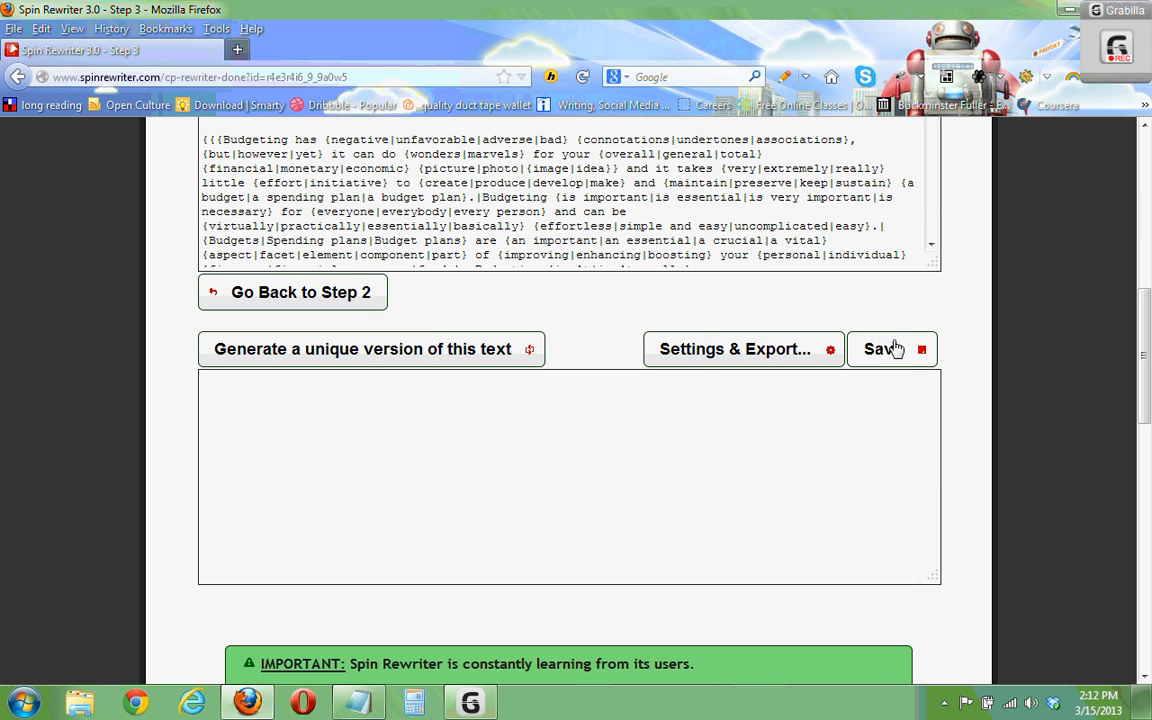
pyautogui.click(898, 358)
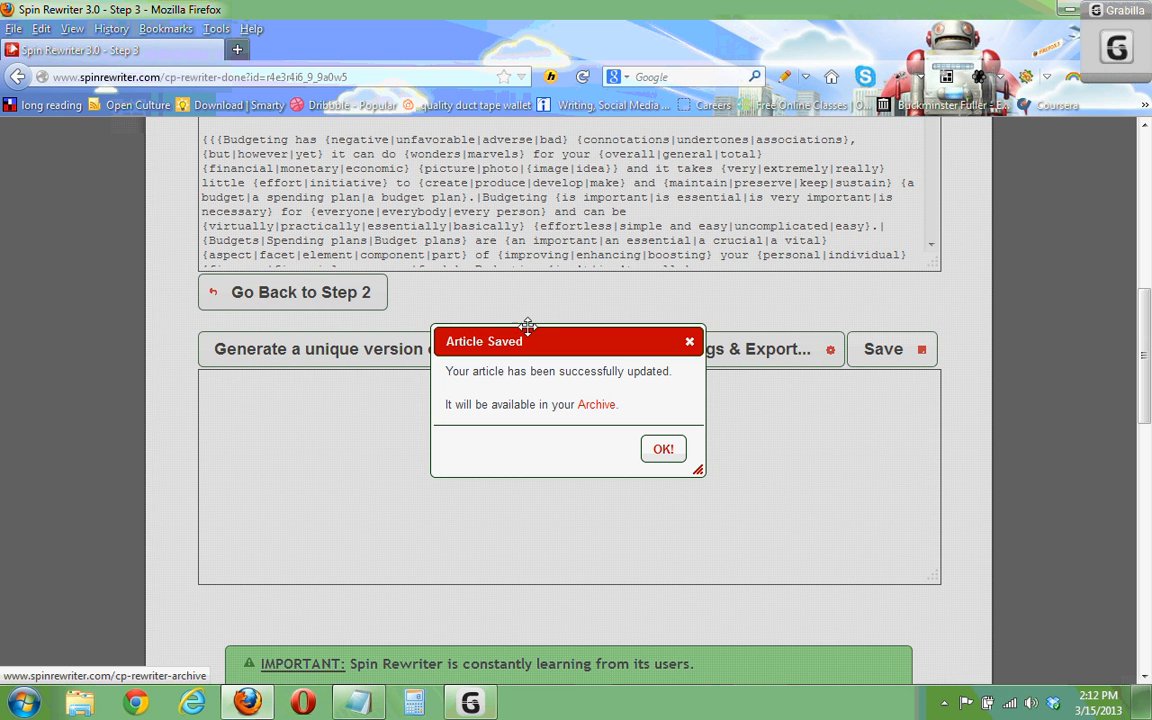
pyautogui.click(662, 449)
# Select the entire spun article text in Step 3 and open a blank Notepad document.
pyautogui.scroll(5, 684, 355)
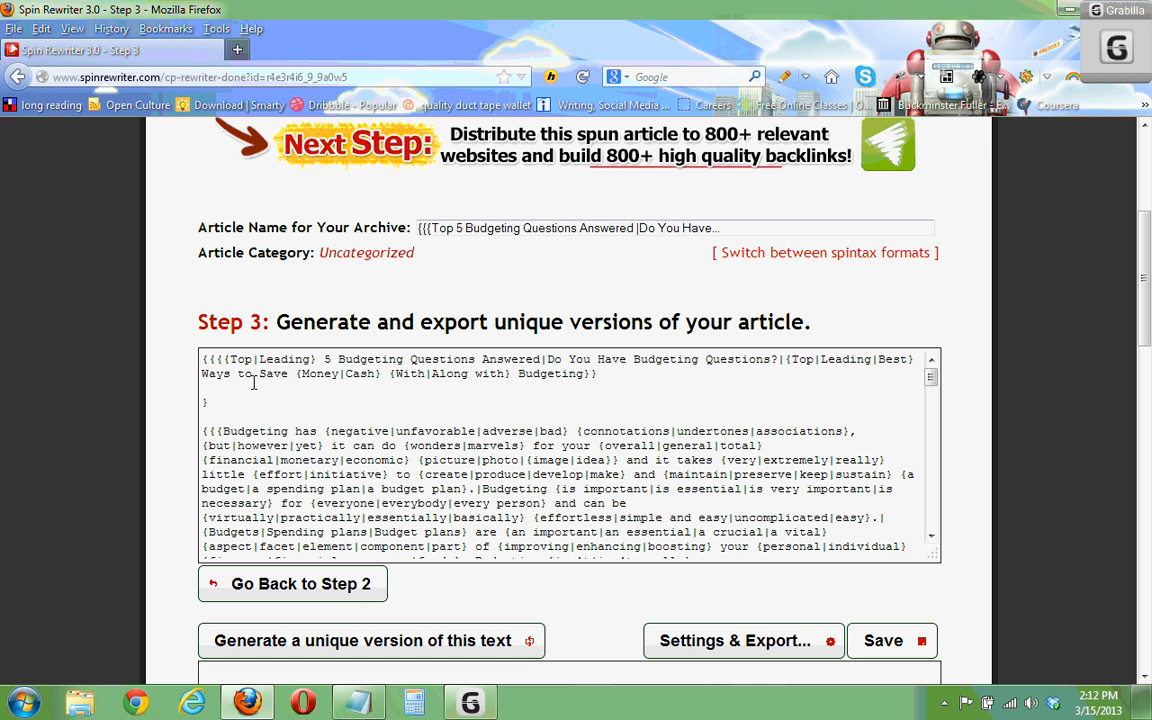
pyautogui.hotkey('ctrl', 'a')
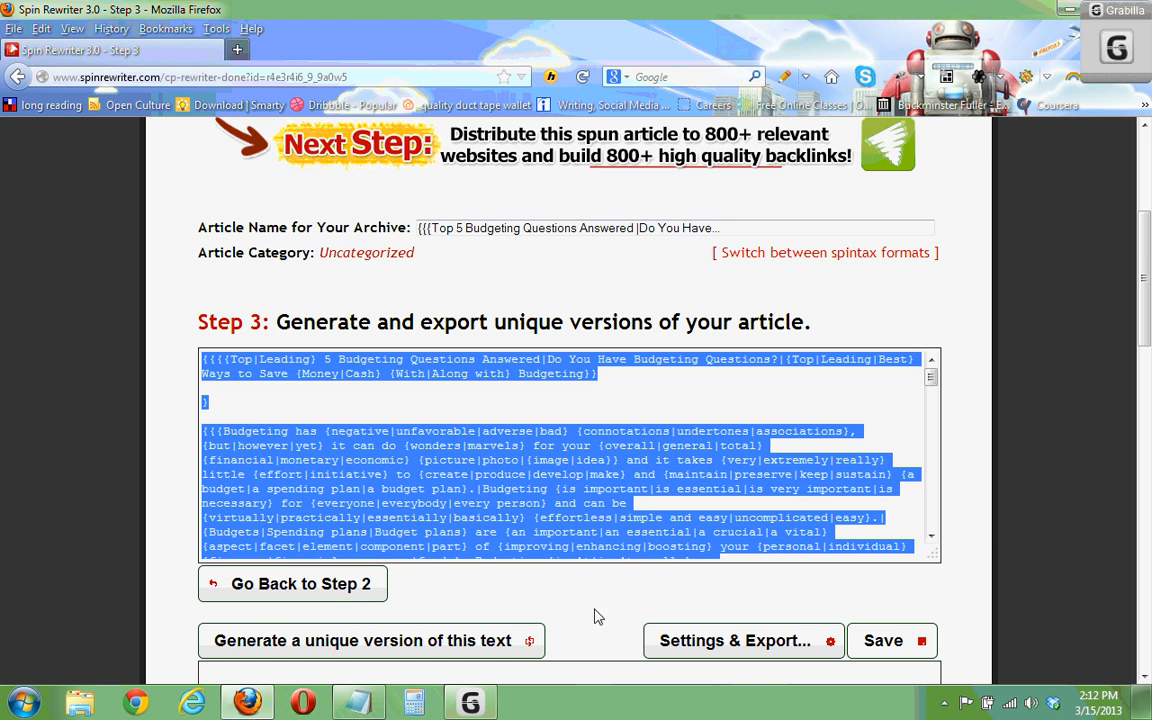
pyautogui.click(22, 703)
pyautogui.click(66, 623)
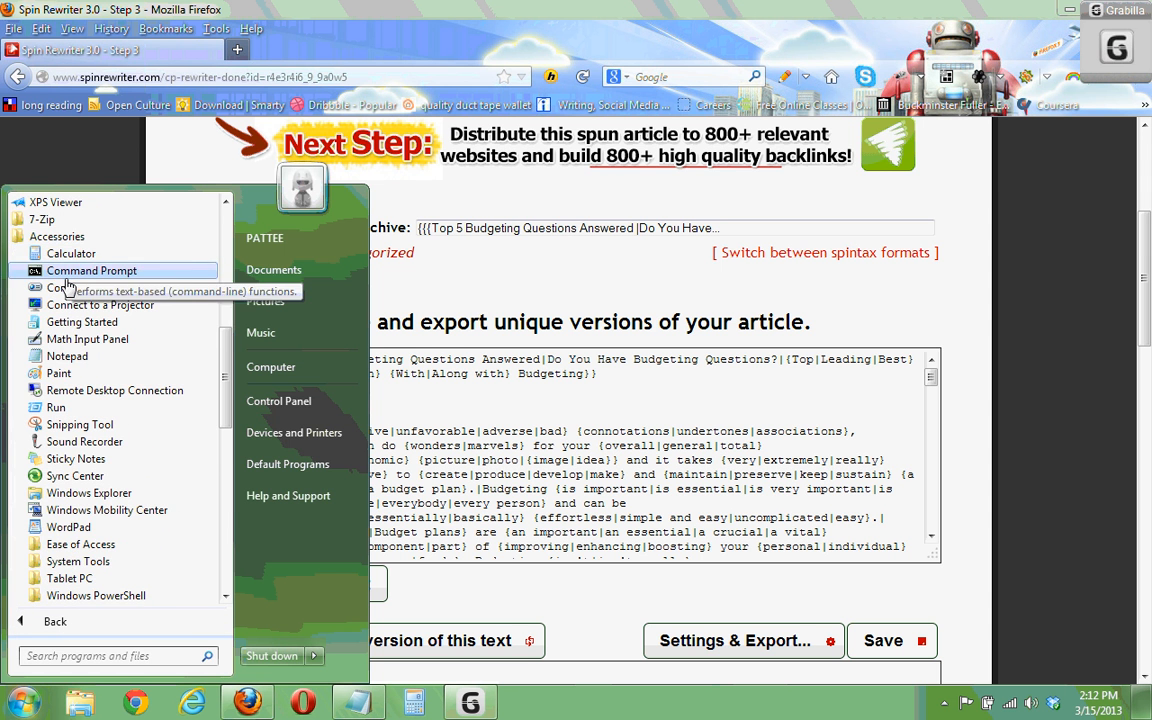
pyautogui.click(68, 356)
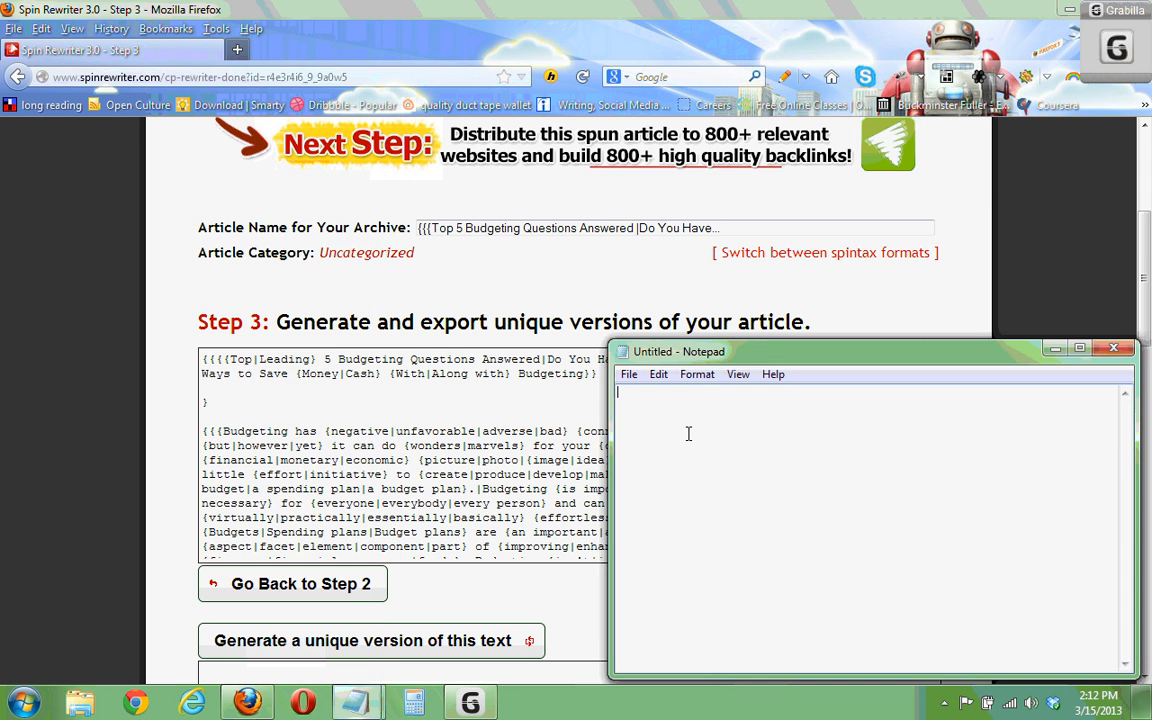
# Paste the spun article into the blank Notepad document and save it in the tutorial folder as Budgeting Super Spun March 15 2013.txt.
pyautogui.moveTo(745, 350); pyautogui.dragTo(688, 278)
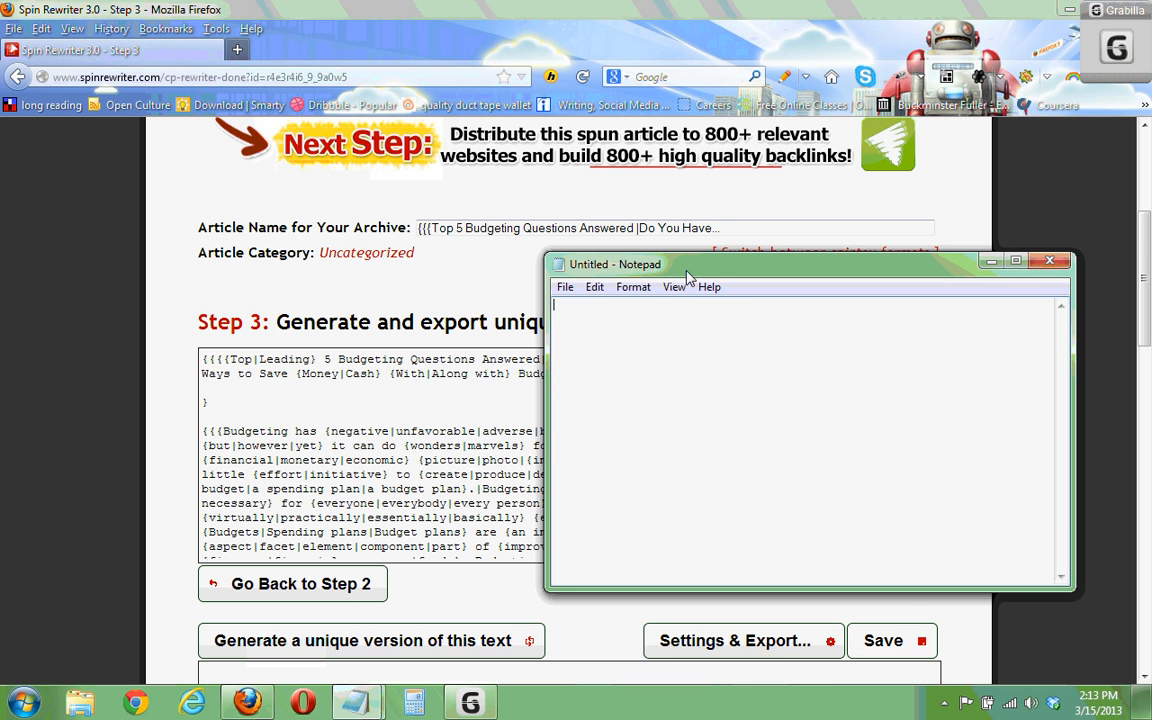
pyautogui.hotkey('ctrl', 'v')
pyautogui.click(565, 287)
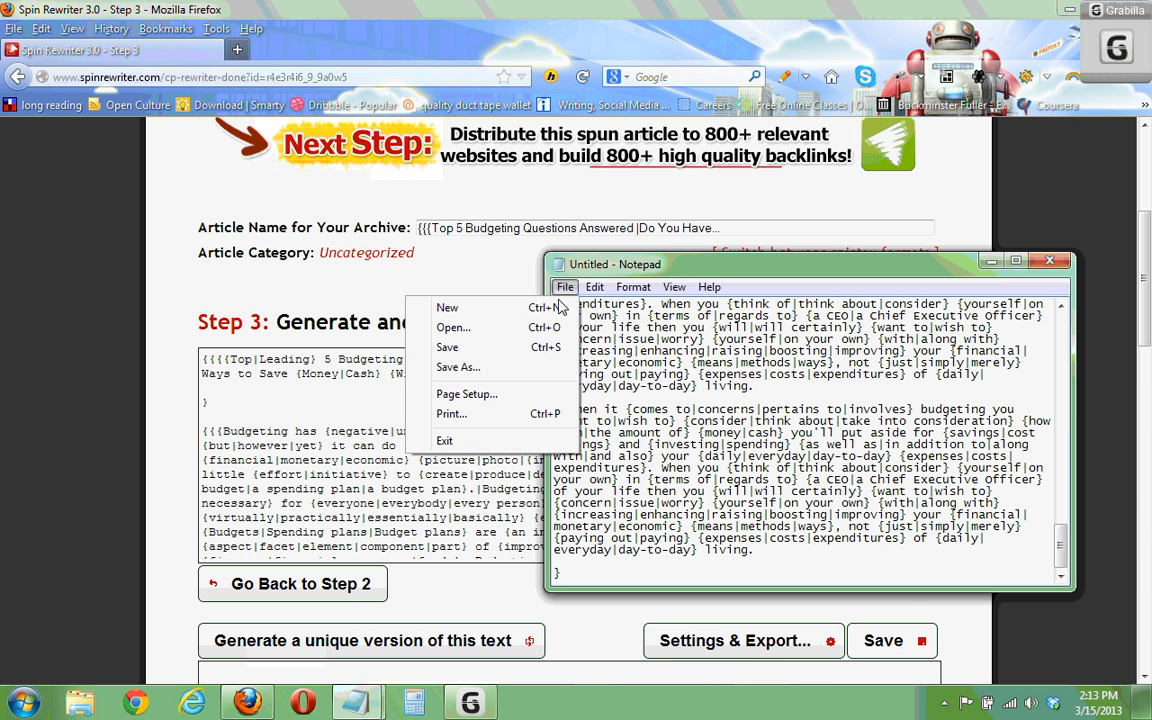
pyautogui.click(538, 368)
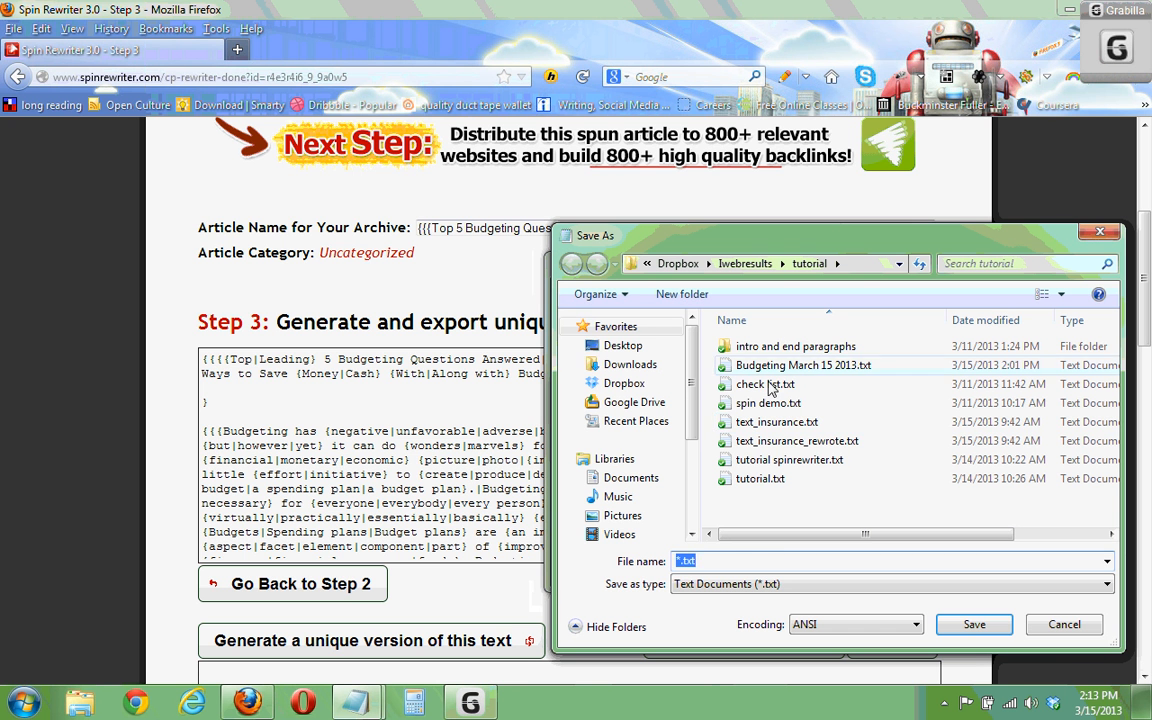
pyautogui.moveTo(682, 561); pyautogui.dragTo(638, 561)
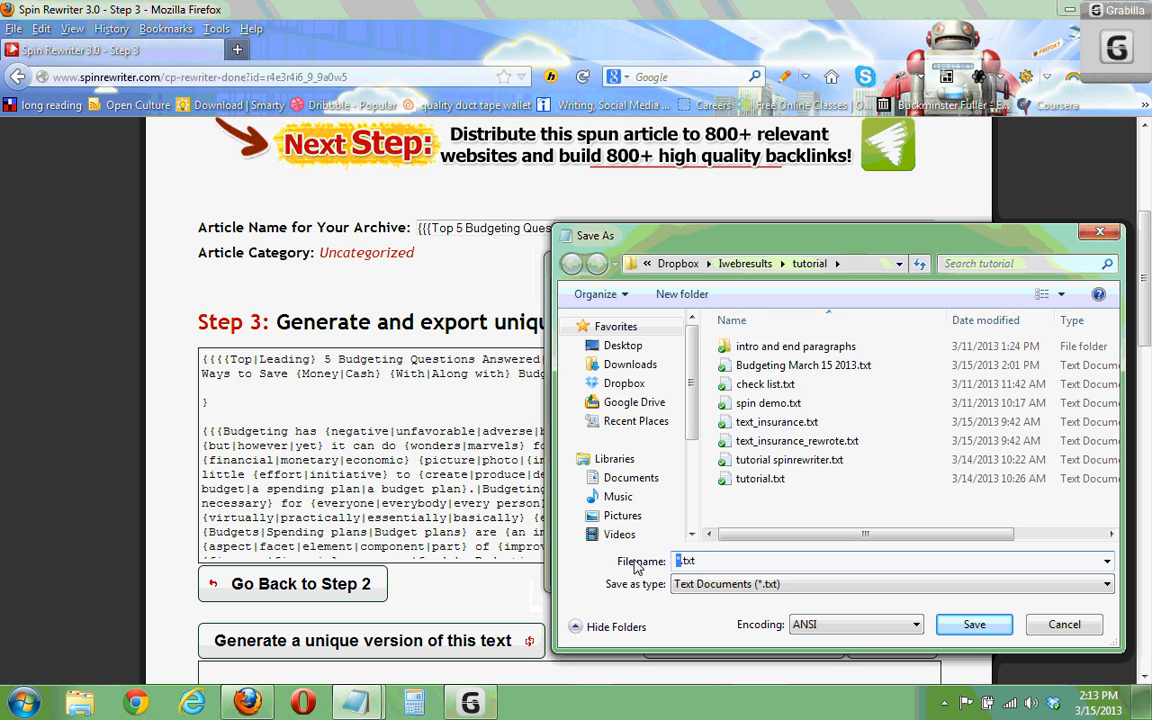
pyautogui.write('Budgeting')
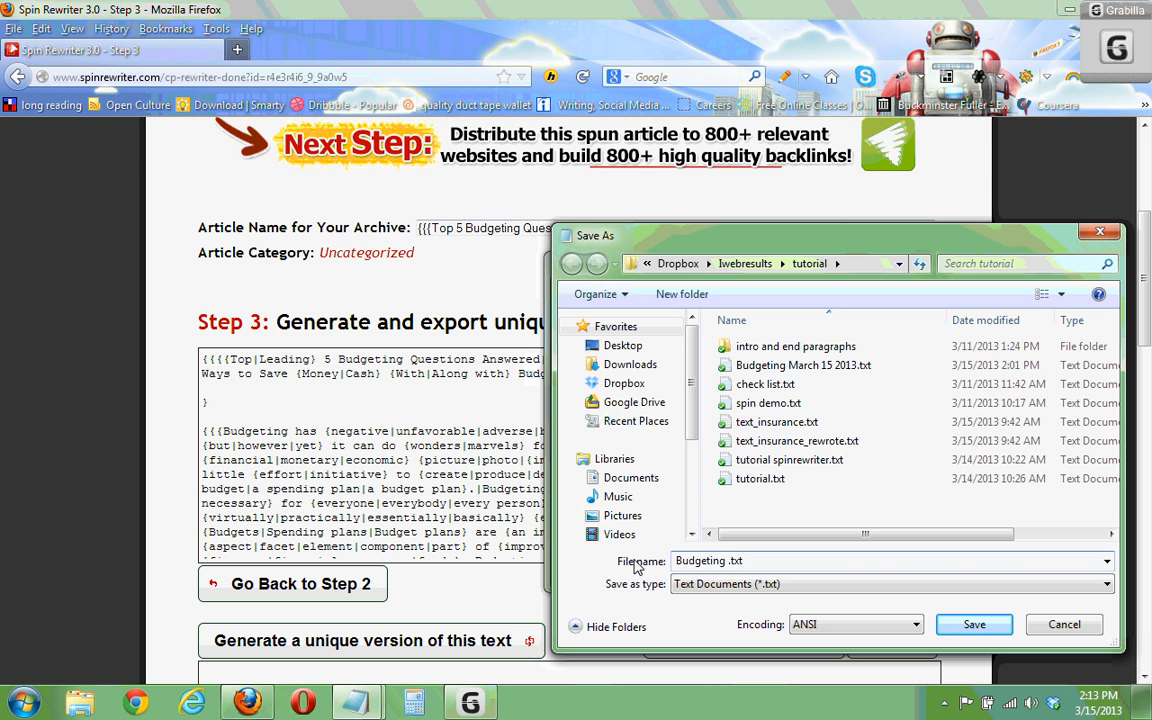
pyautogui.write(' Fia')
pyautogui.write('Sup')
pyautogui.write('er S')
pyautogui.write('p')
pyautogui.write('un')
pyautogui.write(' Mar')
pyautogui.write('ch 1')
pyautogui.write('5')
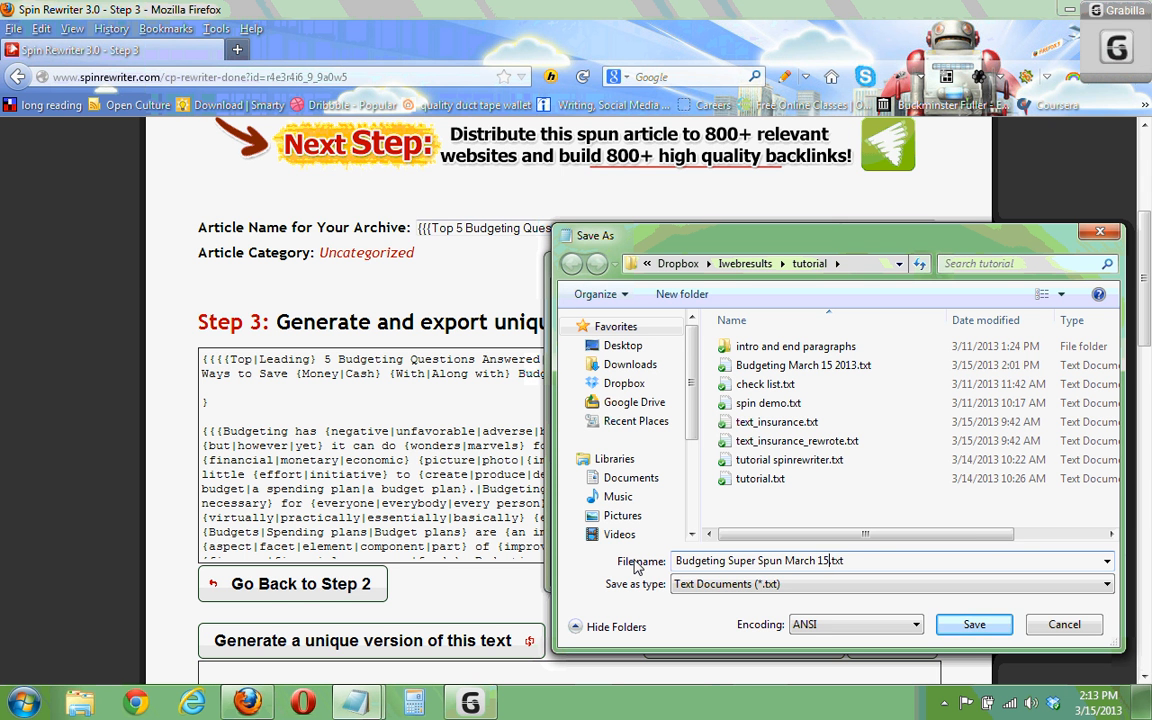
pyautogui.write(' 2013')
pyautogui.click(973, 625)
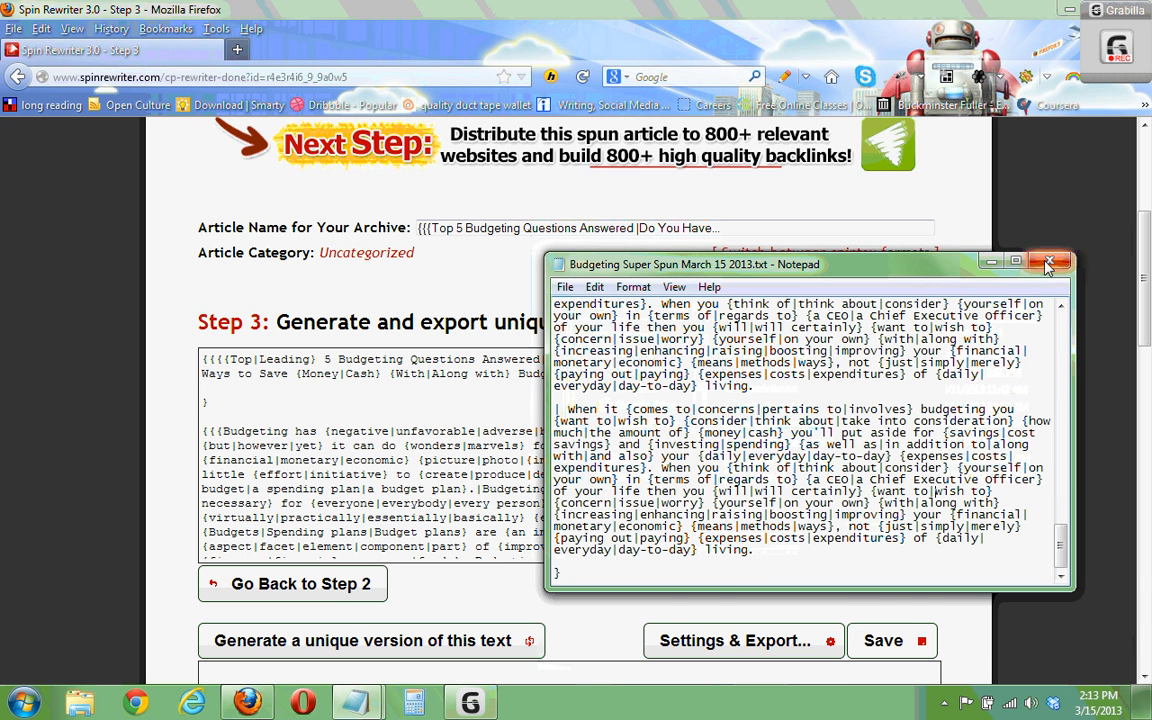
# Minimize the saved Notepad file and start a new rewrite from Step 1 of Spin Rewriter.
pyautogui.click(992, 261)
pyautogui.click(753, 459)
pyautogui.click(663, 386)
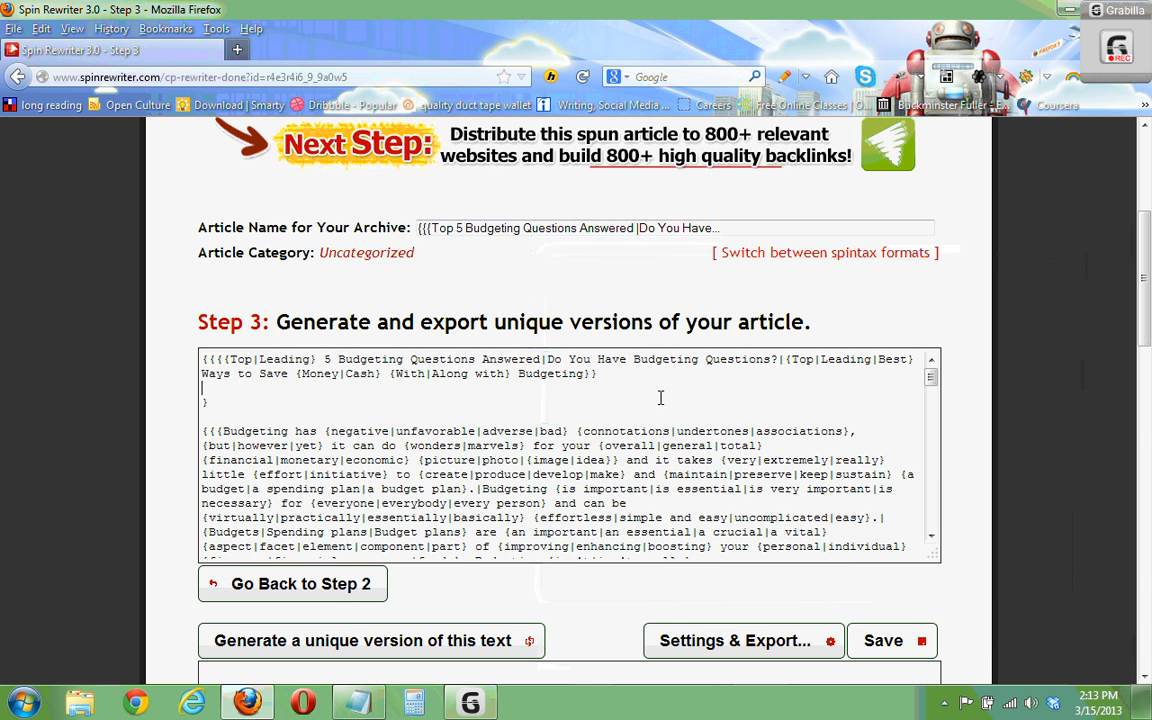
pyautogui.scroll(-1, 621, 545)
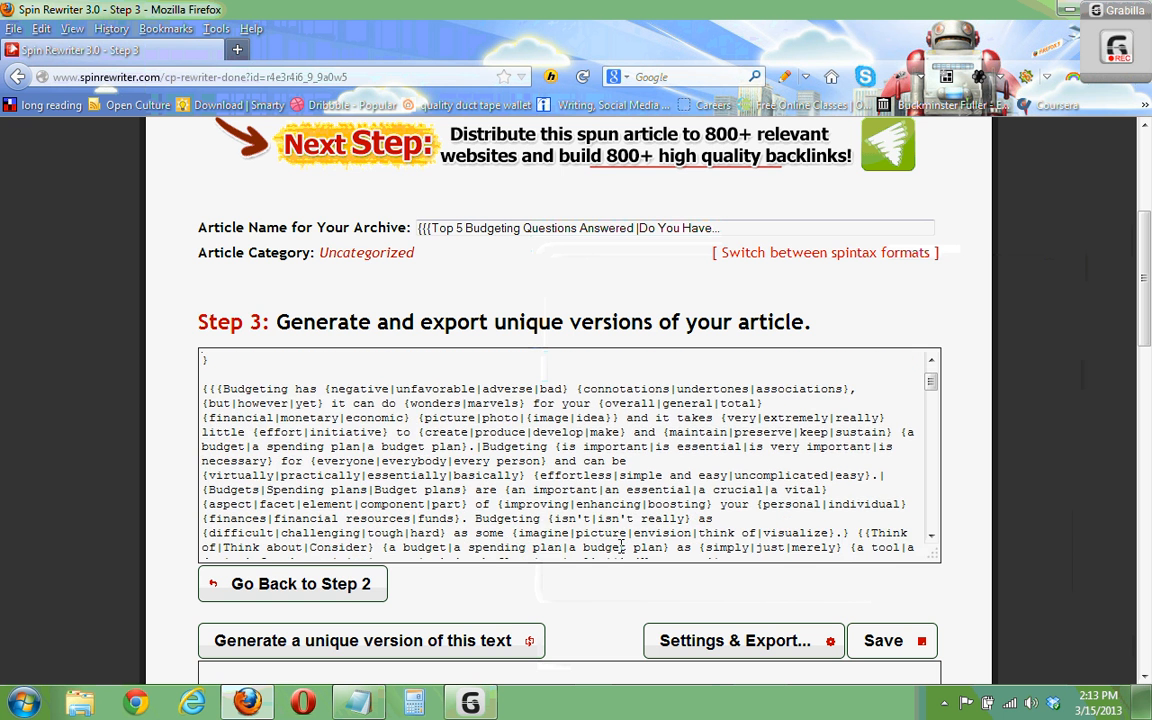
pyautogui.scroll(1, 621, 545)
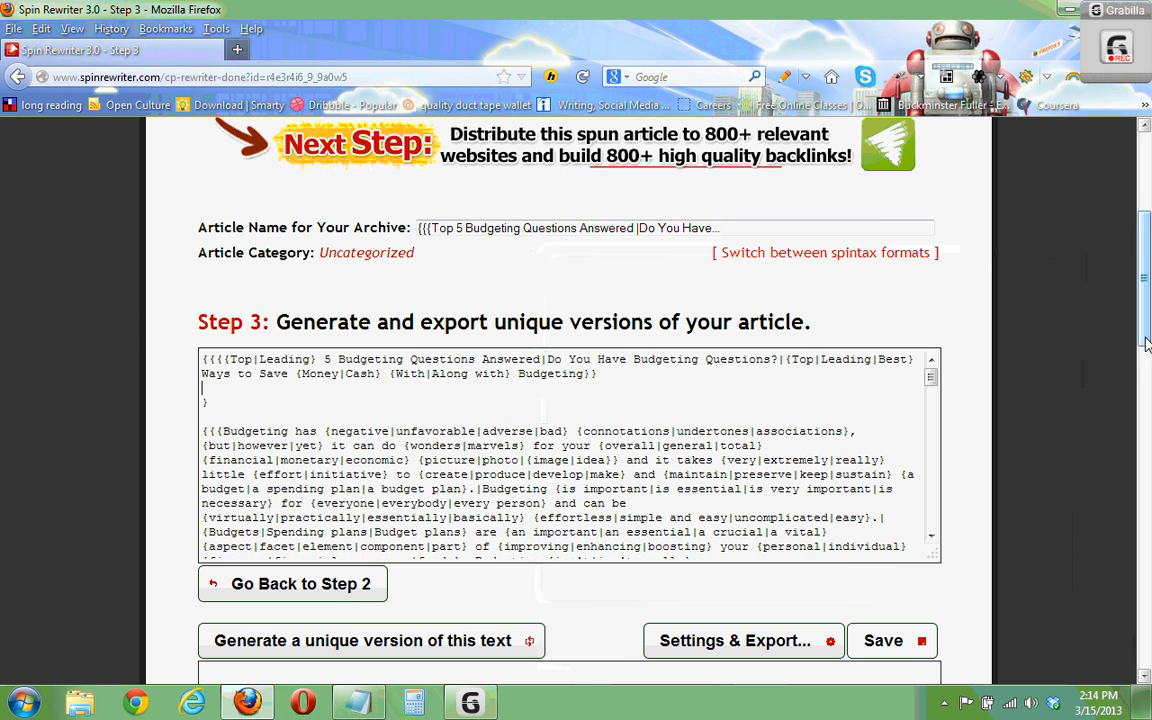
pyautogui.scroll(3, 686, 259)
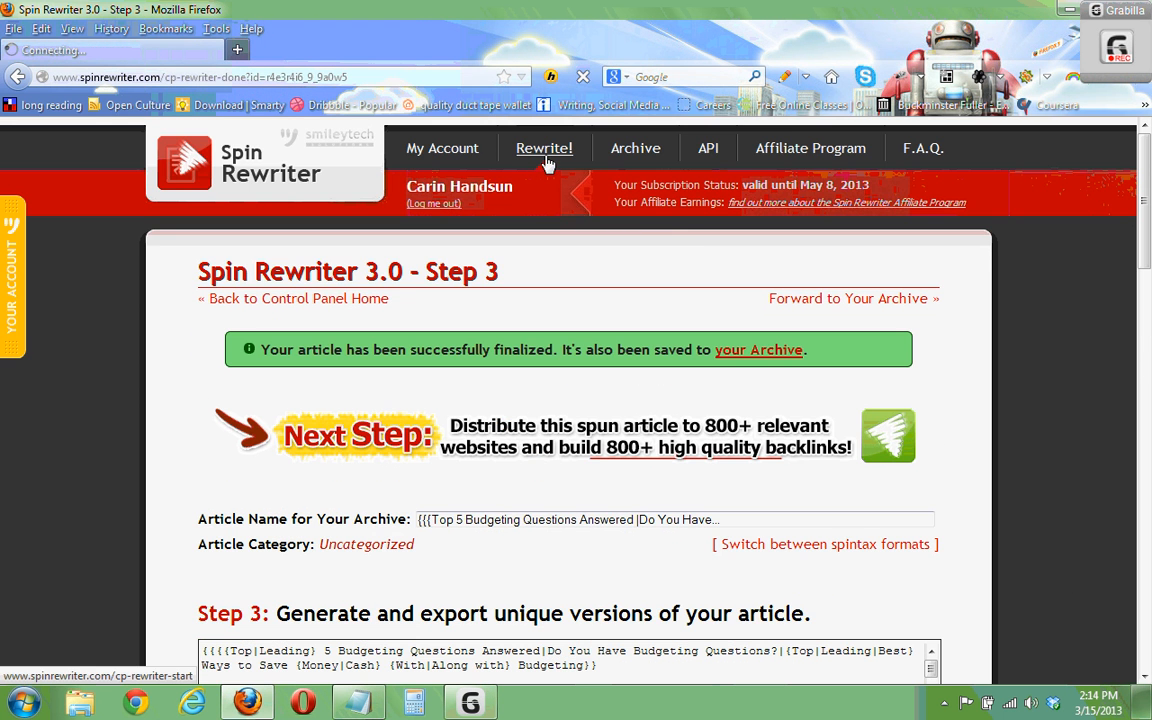
pyautogui.click(543, 148)
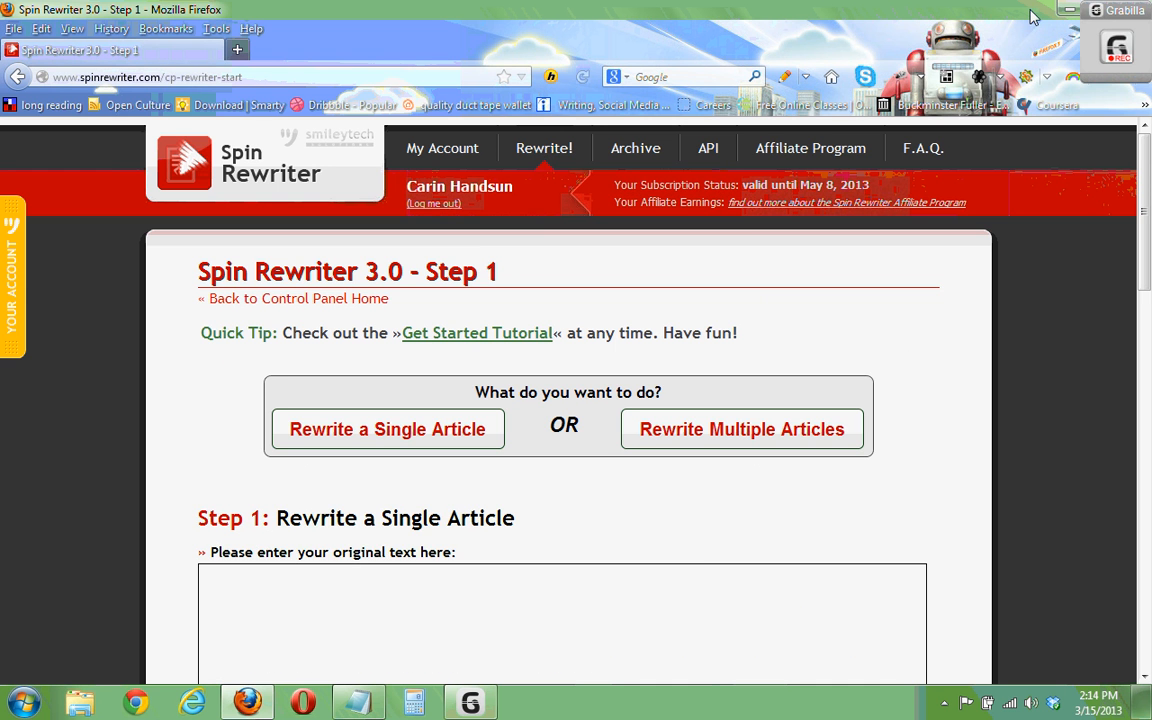
# Copy the whole introduction paragraph from Budgeting March 15 2013.txt and paste it as the original text in Step 1.
pyautogui.click(357, 706)
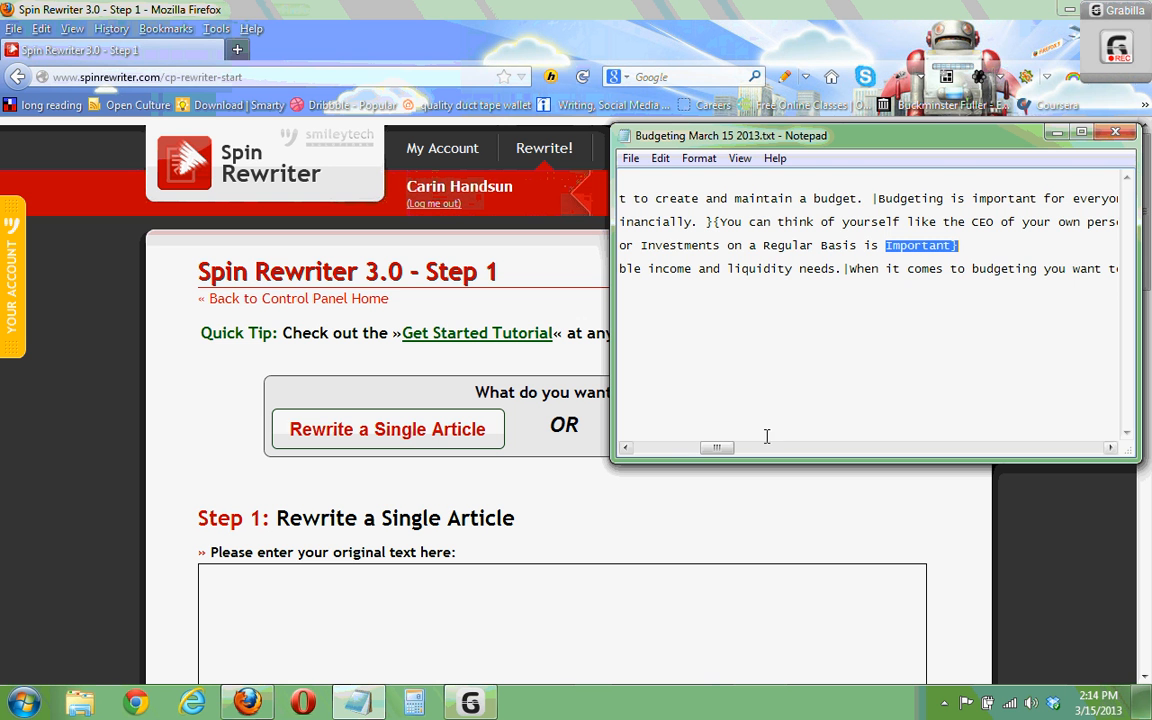
pyautogui.click(633, 448)
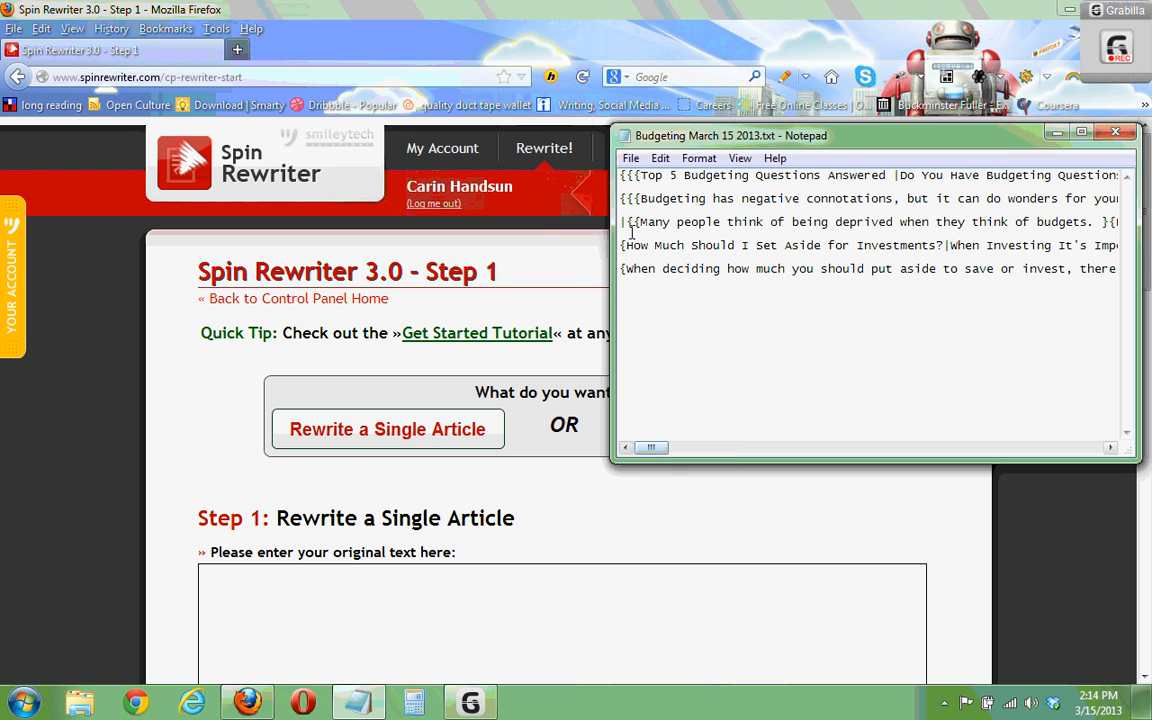
pyautogui.moveTo(620, 198); pyautogui.dragTo(1132, 196)
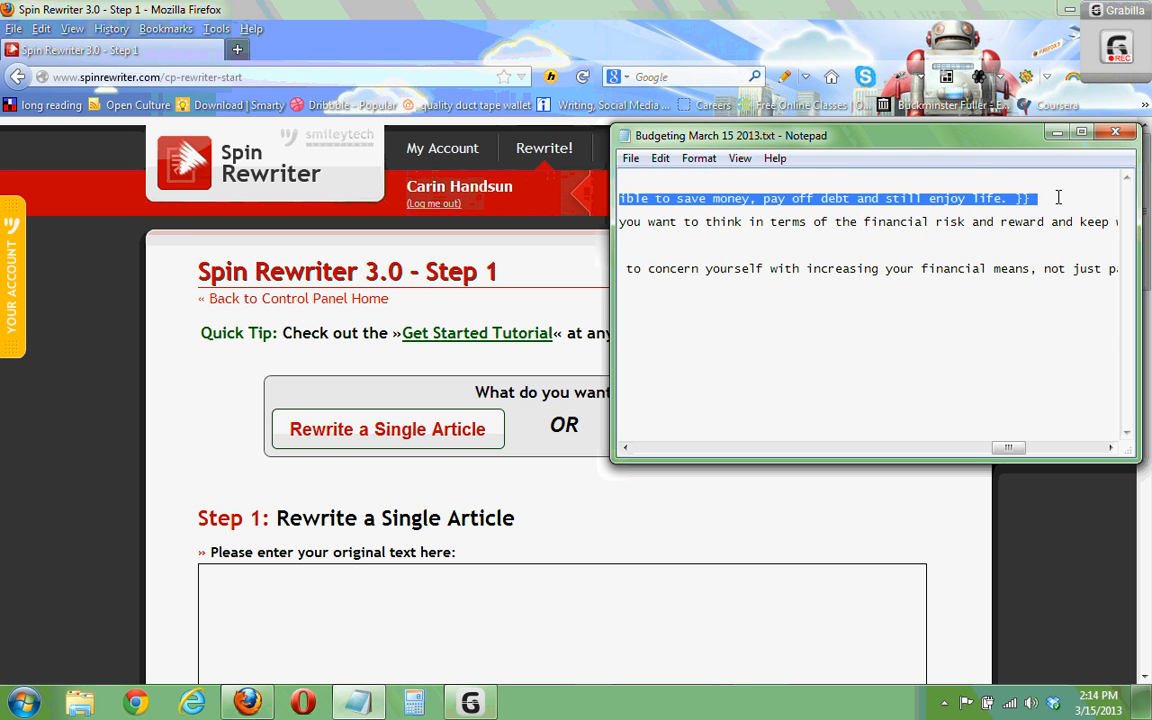
pyautogui.click(1057, 134)
pyautogui.click(466, 588)
pyautogui.scroll(-2, 466, 588)
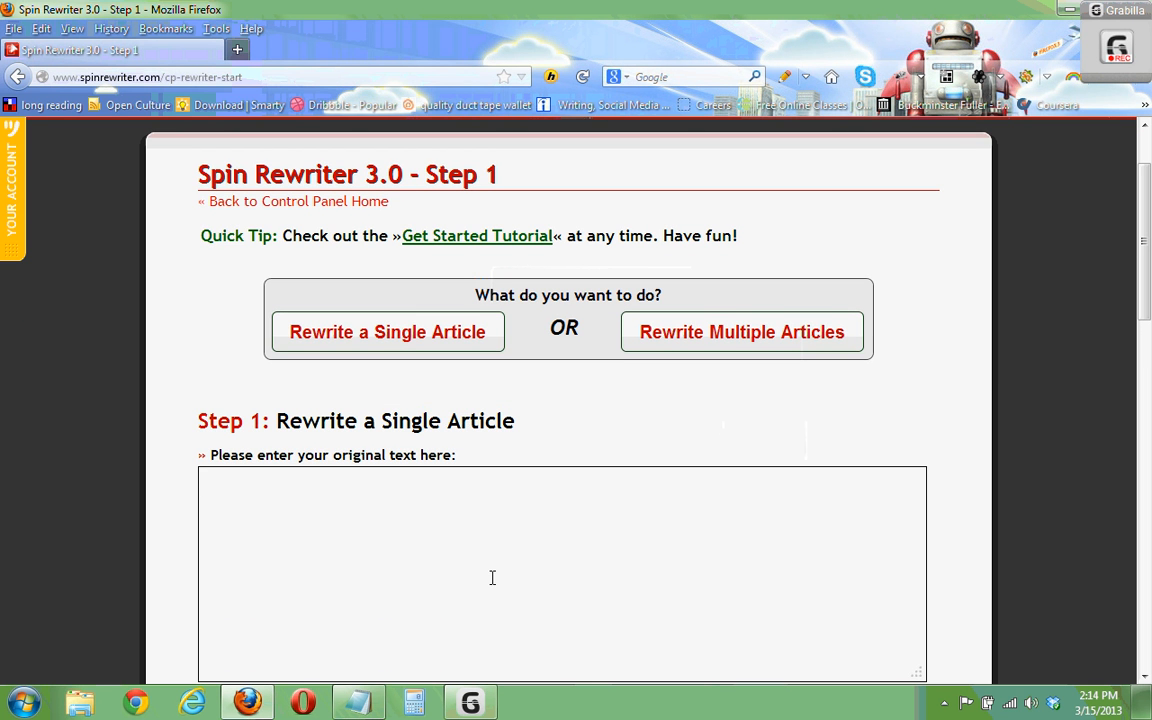
pyautogui.write("{{{Budgeting has negative connotations, but it can do wonders for your overall financial picture and it takes very little effort to create and maintain a budget. |Budgeting is important for everyone and can be virtually effortless. |Budgets are an important aspect of improving your personal finances. Budgeting isn't as difficult as some imagine. }{Think of a budget as simply a tool for organizing cash flows. | | }{You are, in essence, a CEO on a smaller scale who is taking steps to ensure your company's (or family's) cash flow is monitored each month. }{In this article, we'll cover five of the most commonly asked questions with regards to budgeting, and show you how it really is possible to save money, pay off debt and still enjoy life. }}")
# Try to start the rewriting process with the pasted introduction paragraph.
pyautogui.scroll(-3, 492, 577)
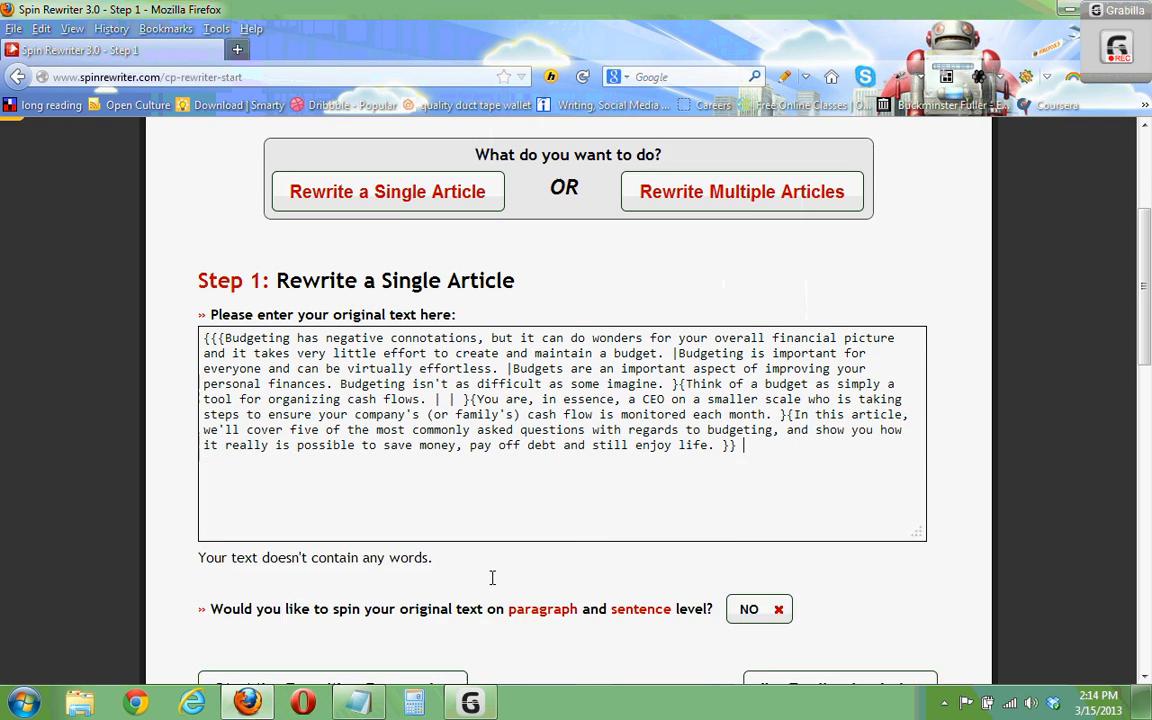
pyautogui.scroll(-2, 491, 584)
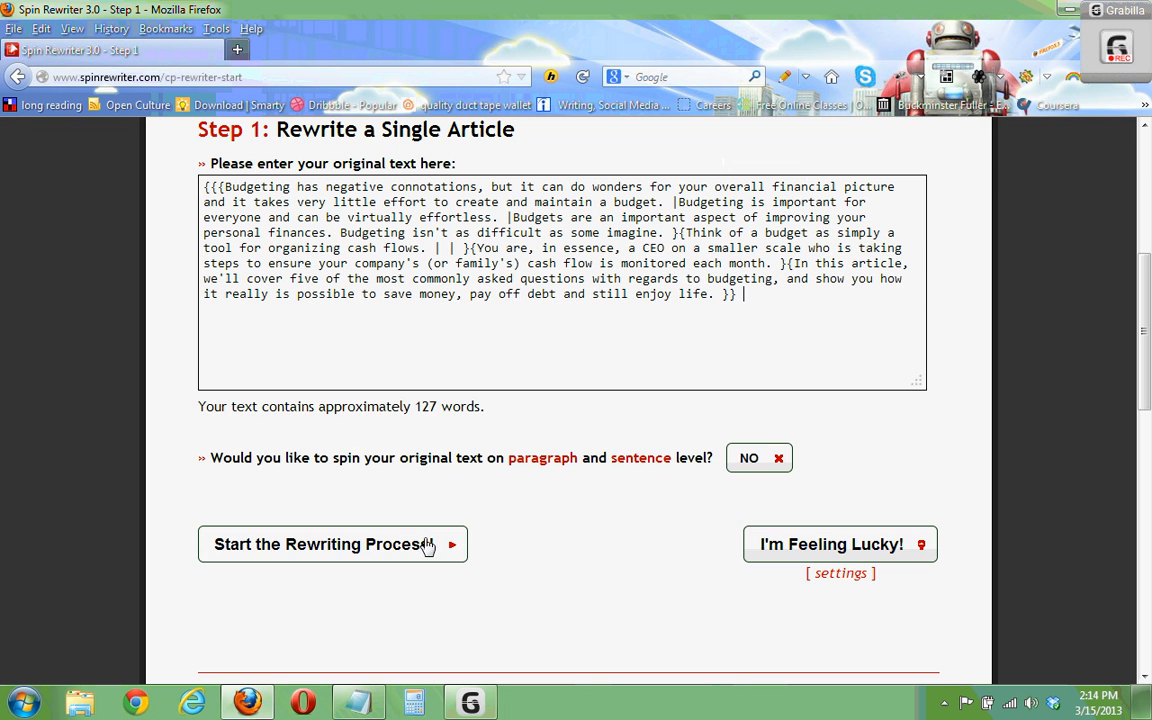
pyautogui.click(404, 545)
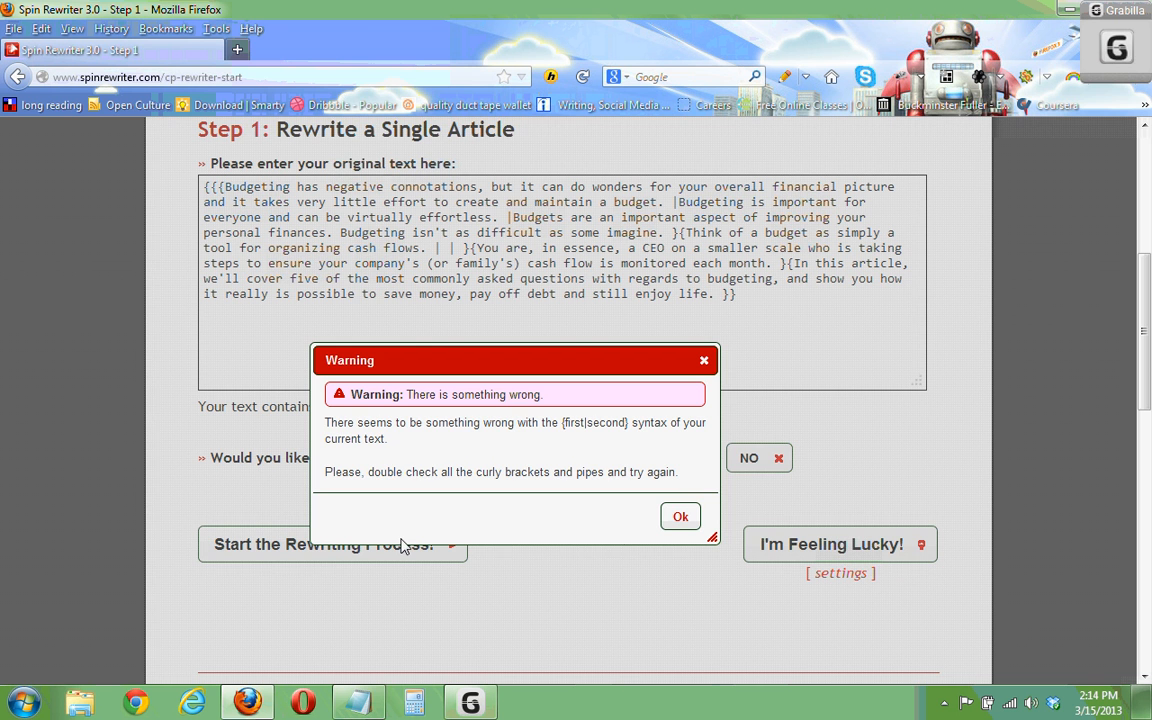
pyautogui.click(675, 525)
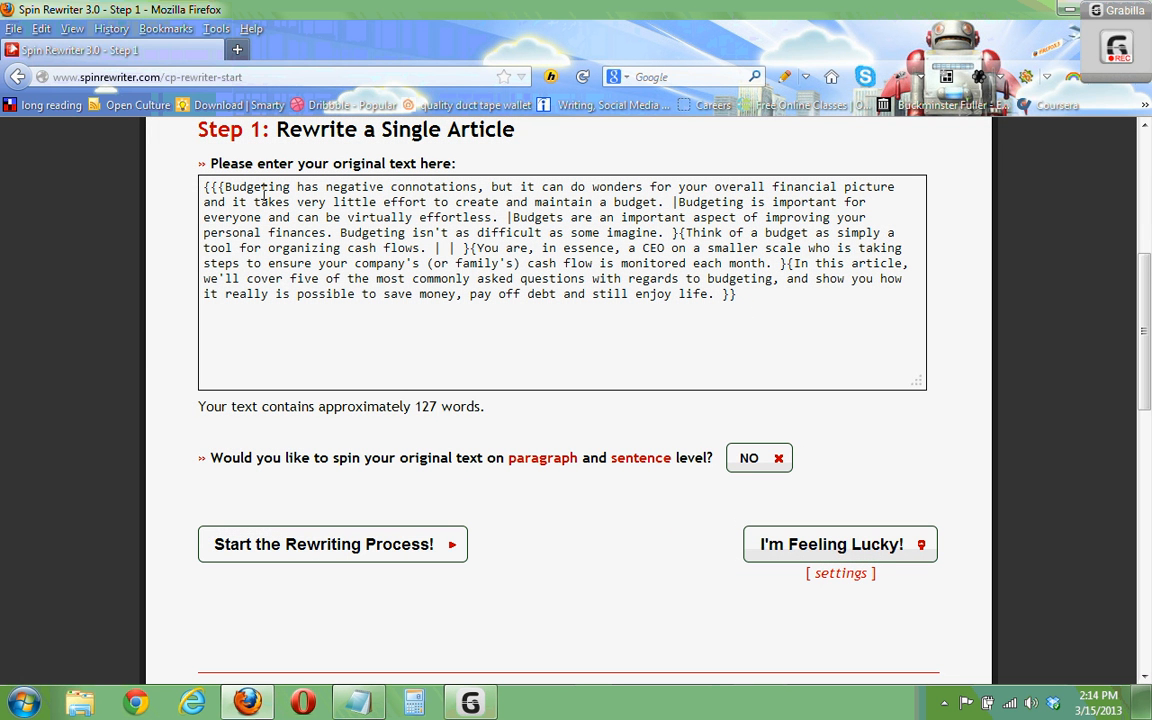
# Delete one opening curly bracket at the start of the introduction and start the rewriting process.
pyautogui.click(213, 187)
pyautogui.press('BackSpace')
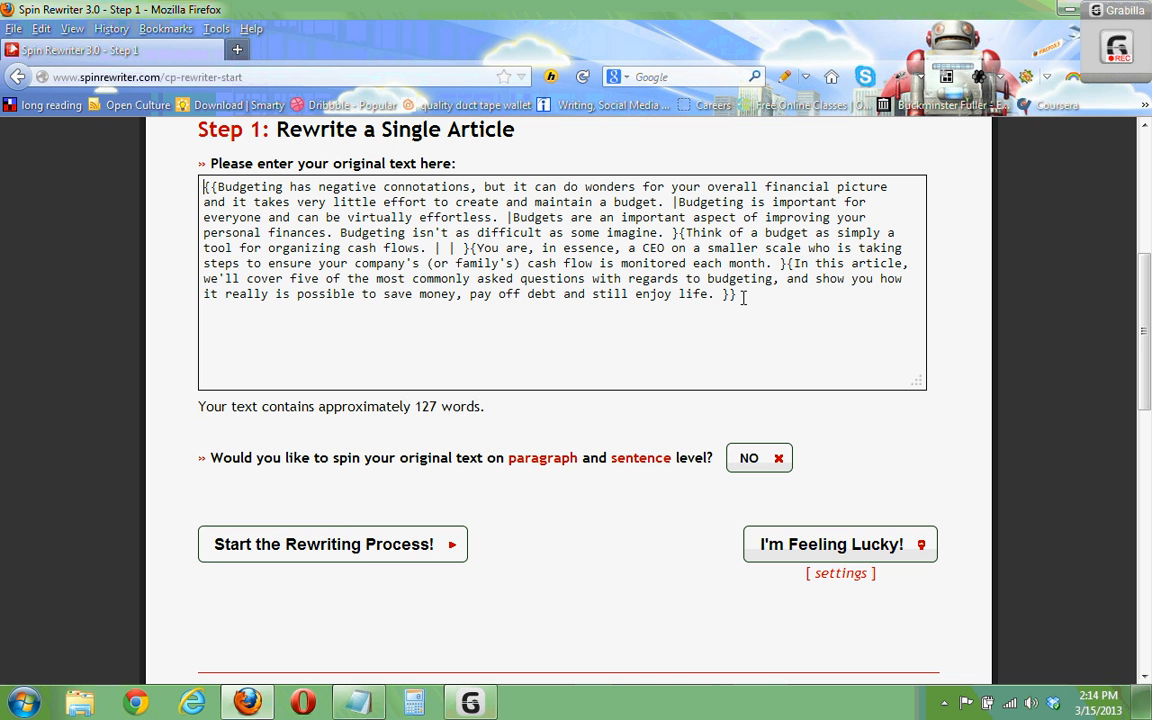
pyautogui.click(361, 560)
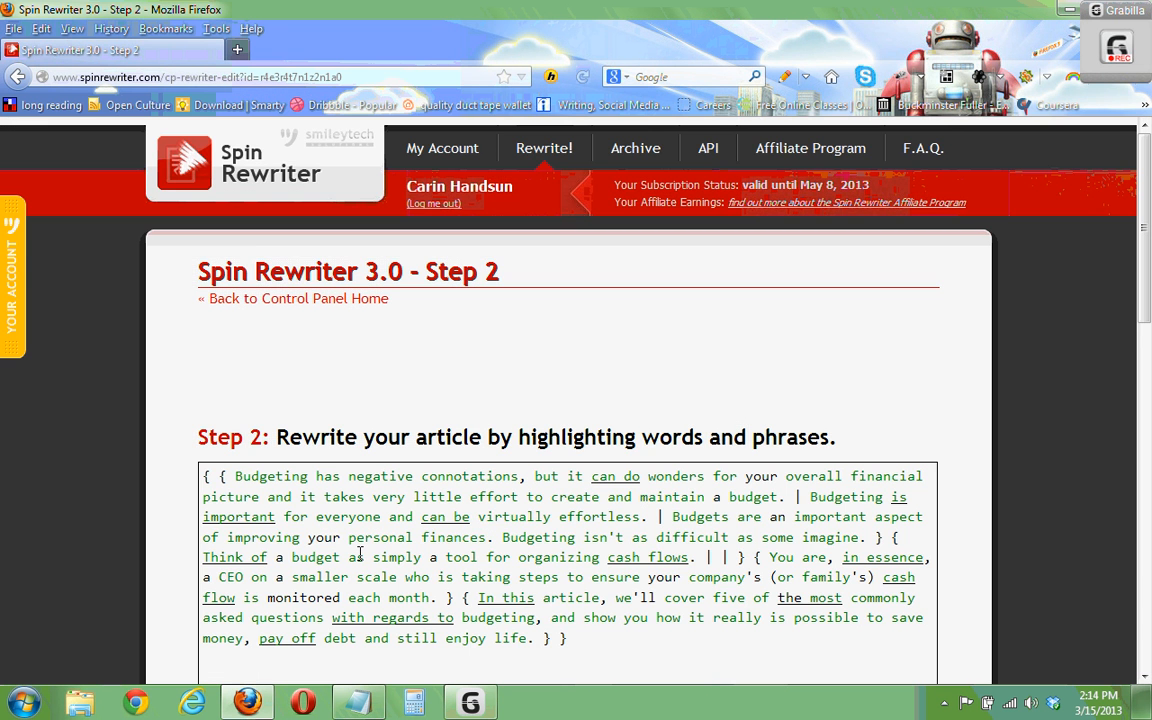
# Run One-Click Rewrite on the introduction with the recommended, medium-readability synonym level and multi-level spinning off.
pyautogui.scroll(-1, 360, 554)
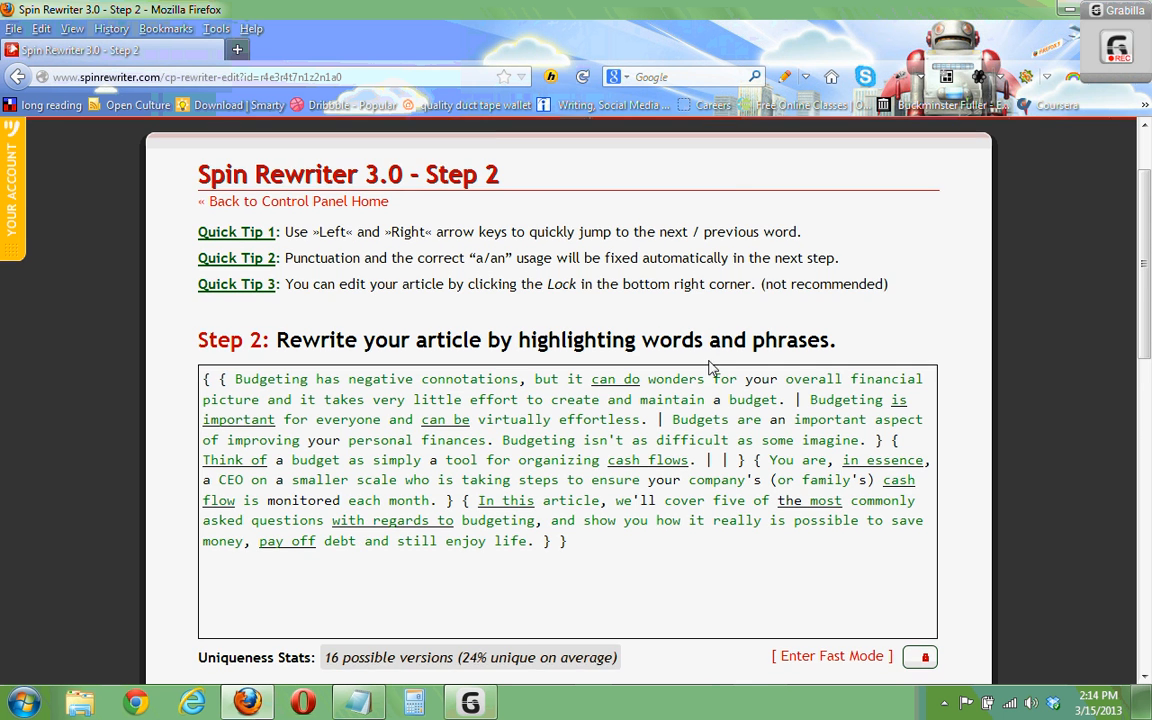
pyautogui.scroll(-2, 585, 497)
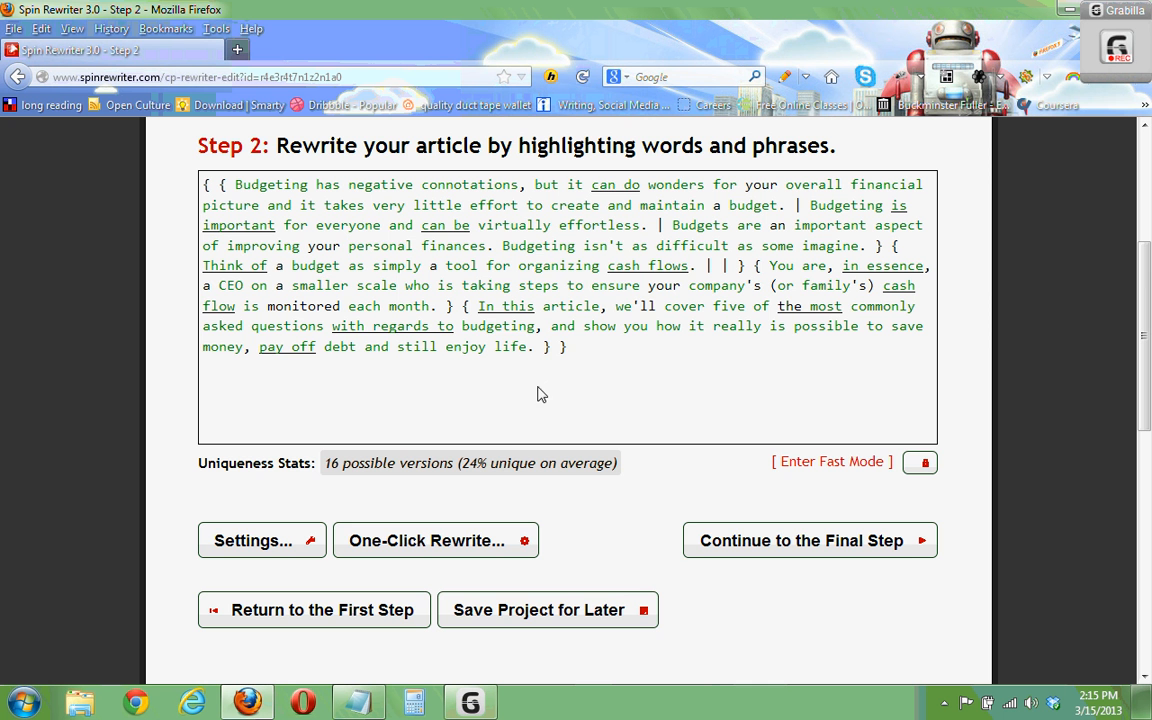
pyautogui.click(484, 541)
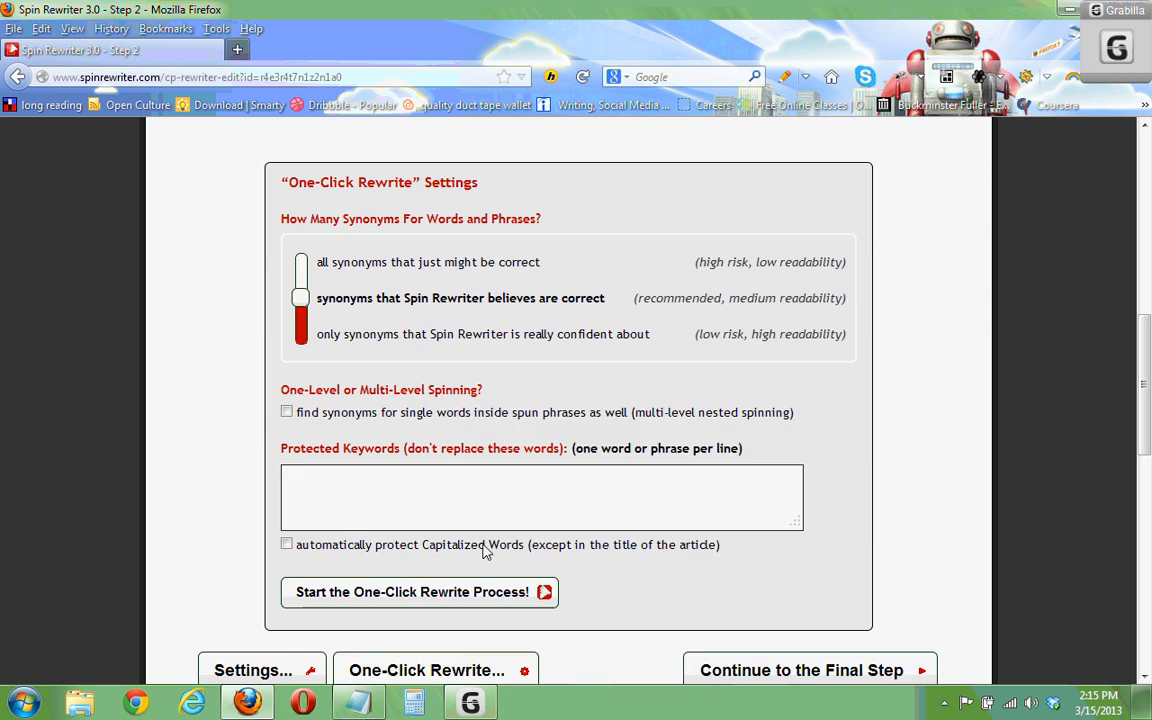
pyautogui.click(451, 380)
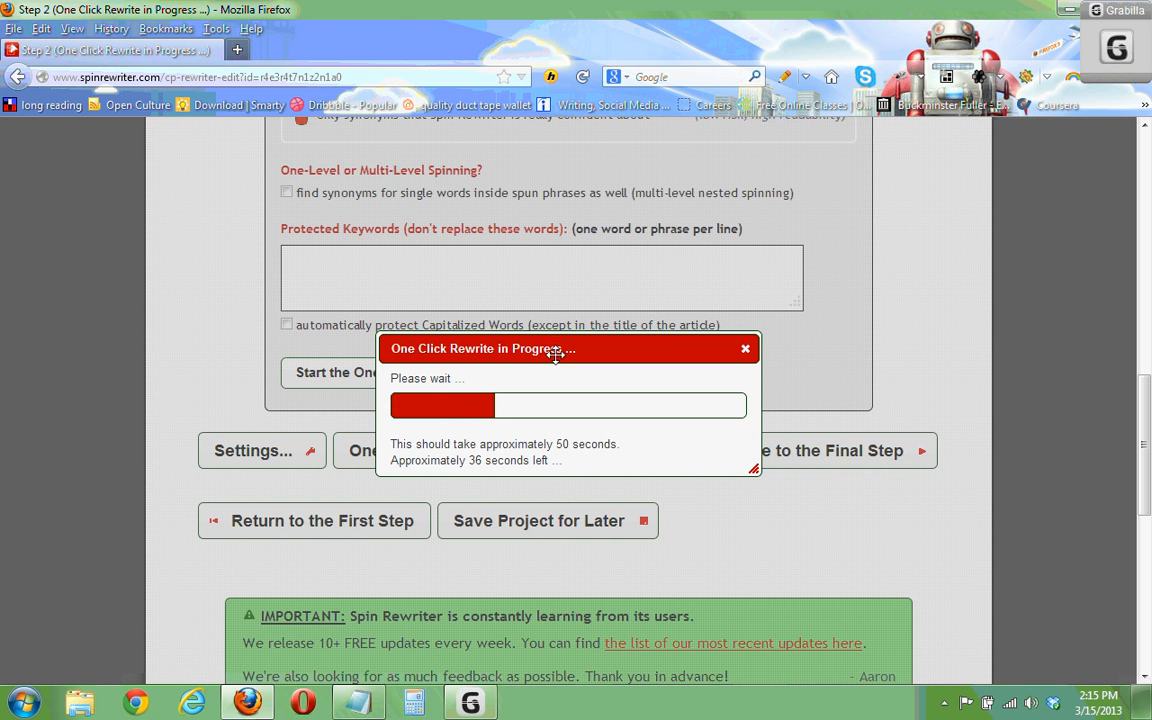
pyautogui.scroll(1, 518, 353)
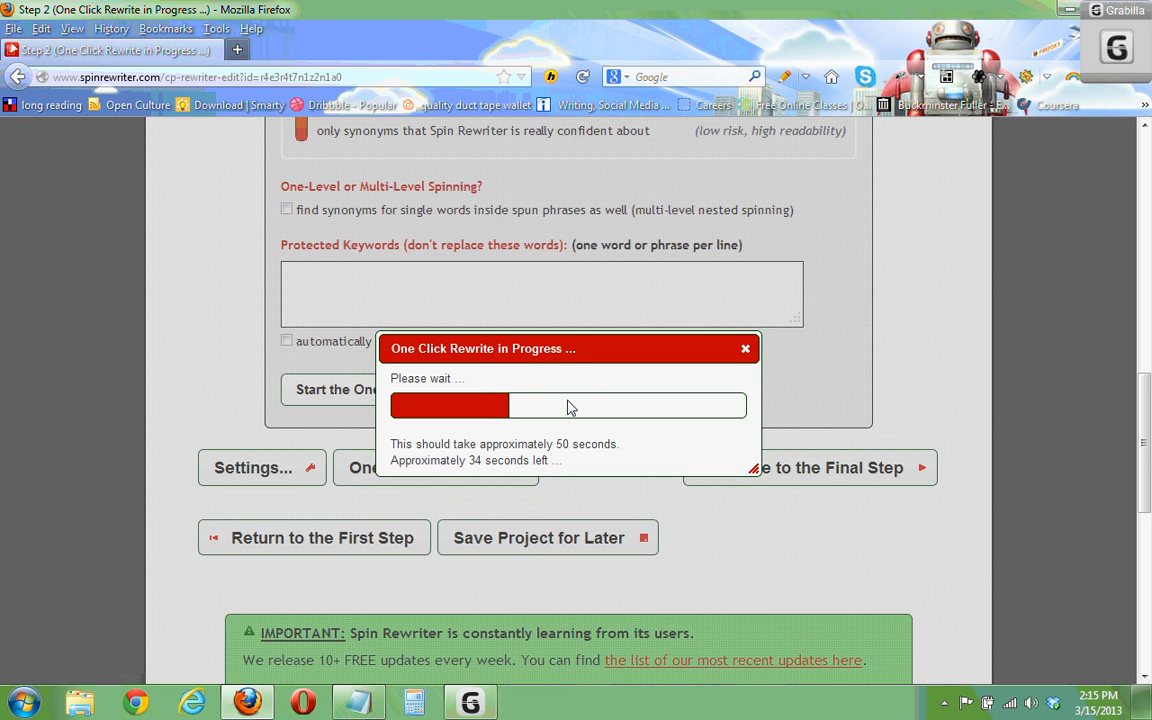
pyautogui.scroll(1, 569, 407)
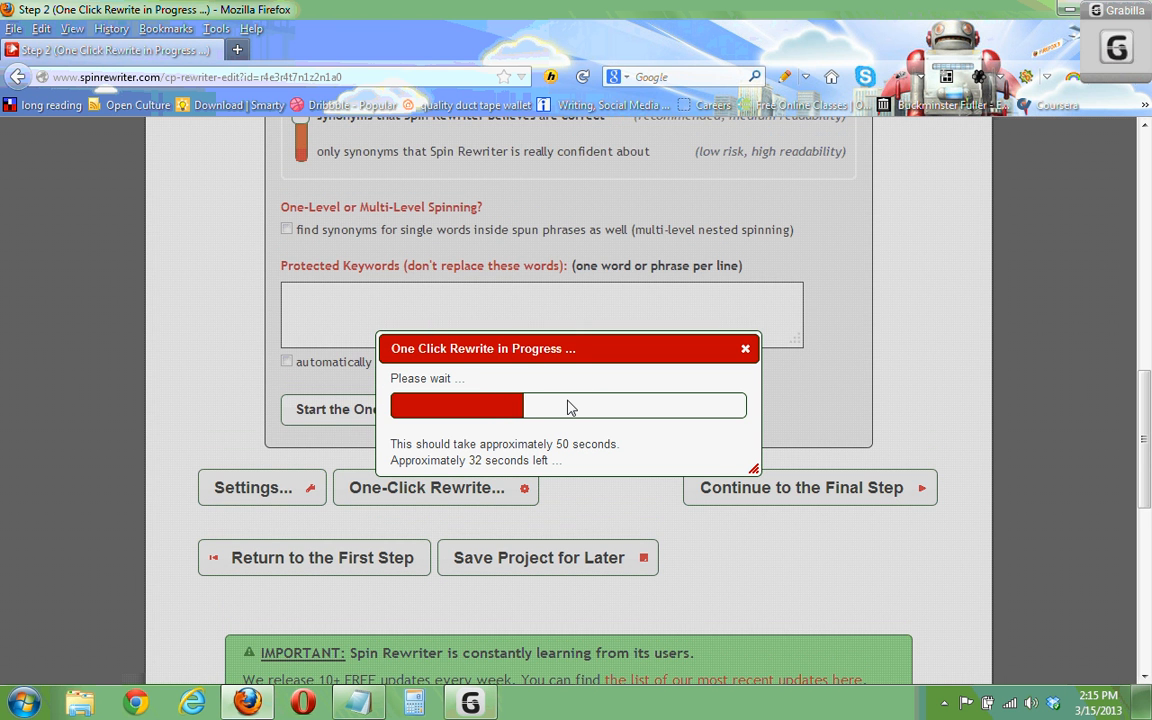
pyautogui.scroll(1, 569, 407)
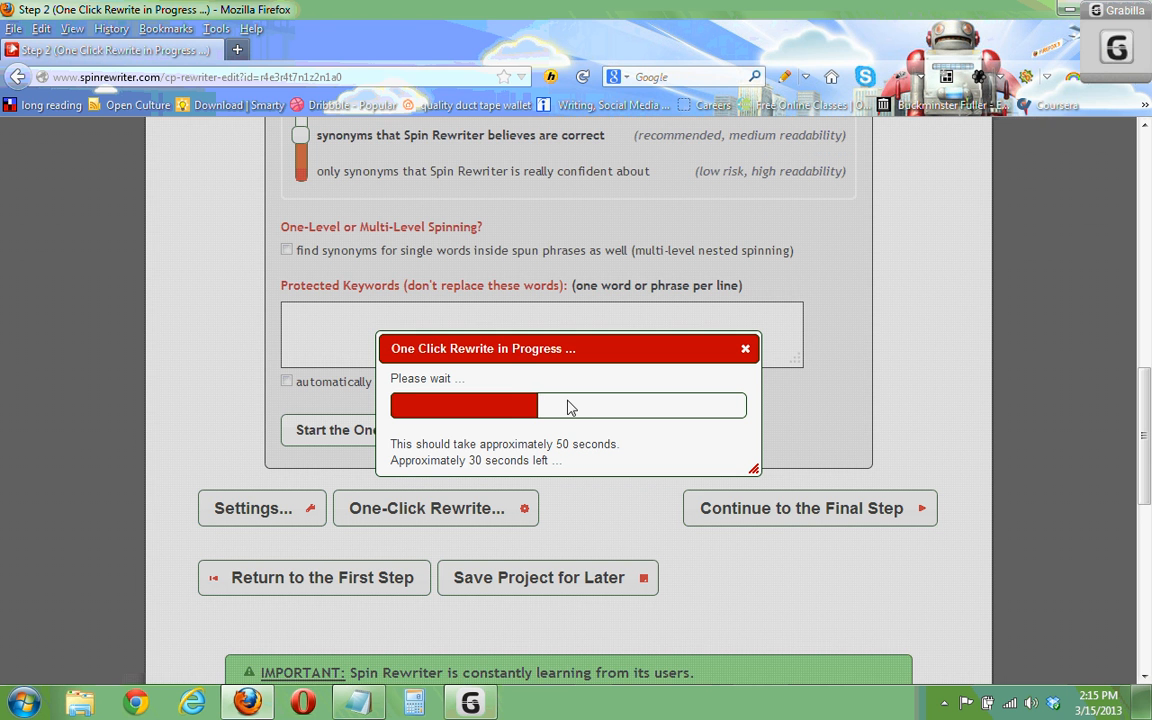
pyautogui.scroll(1, 490, 340)
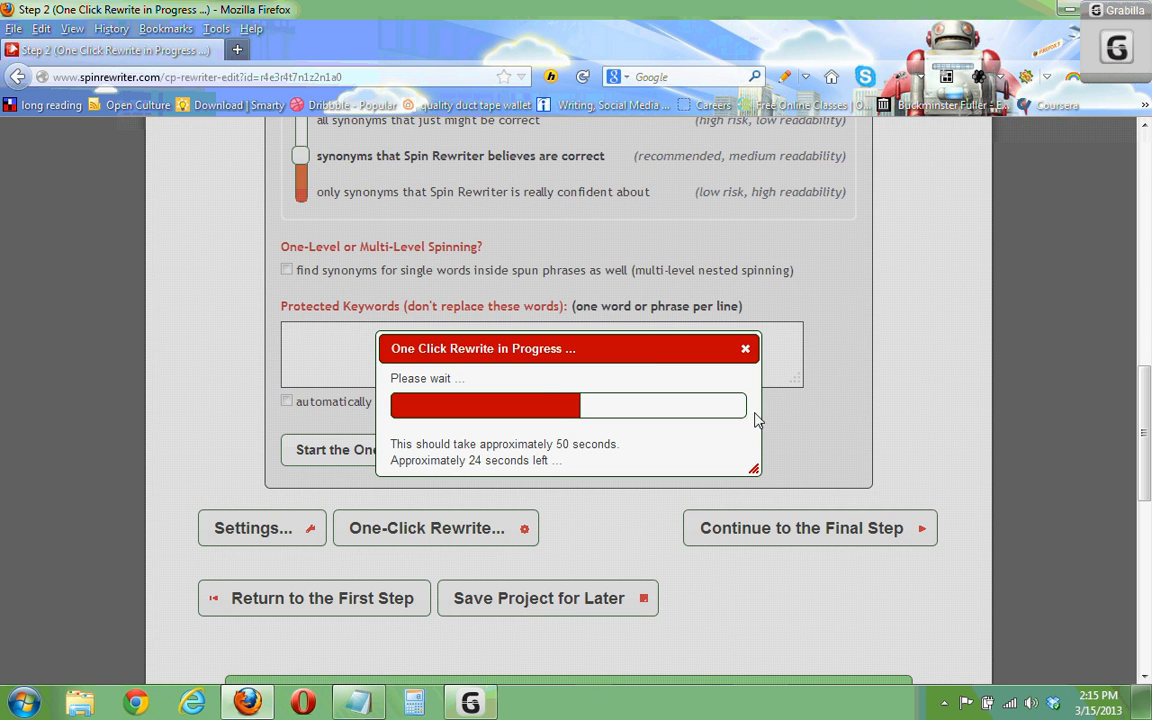
pyautogui.scroll(1, 648, 356)
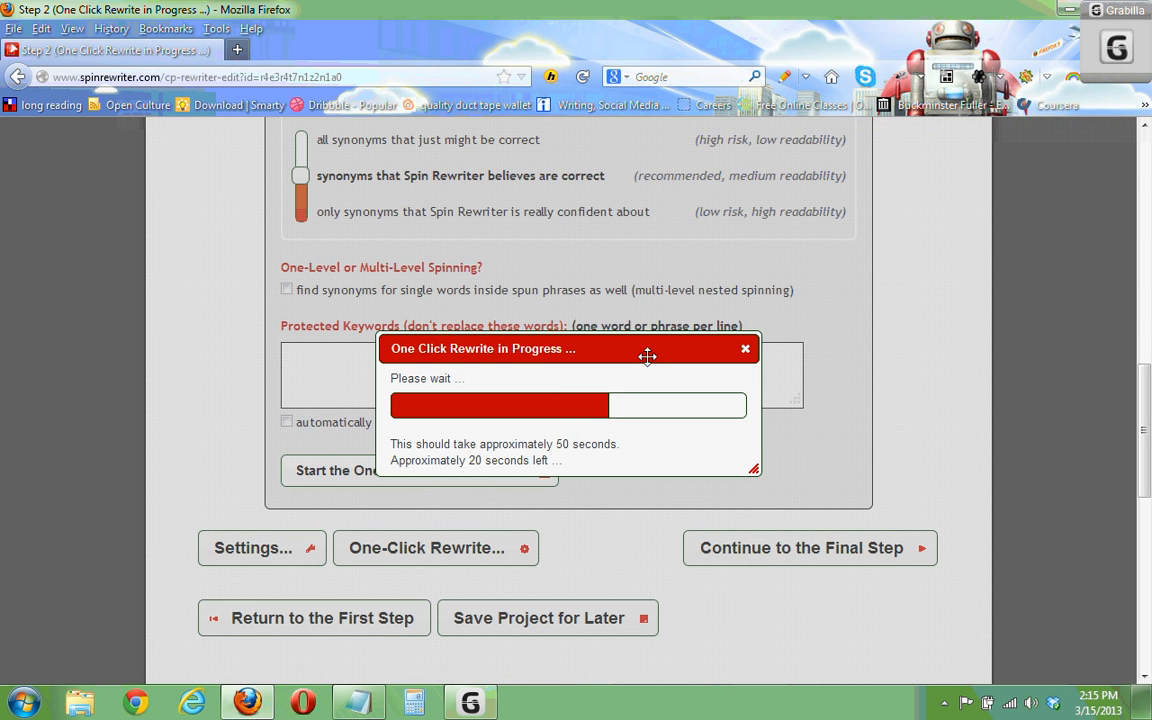
pyautogui.scroll(1, 648, 356)
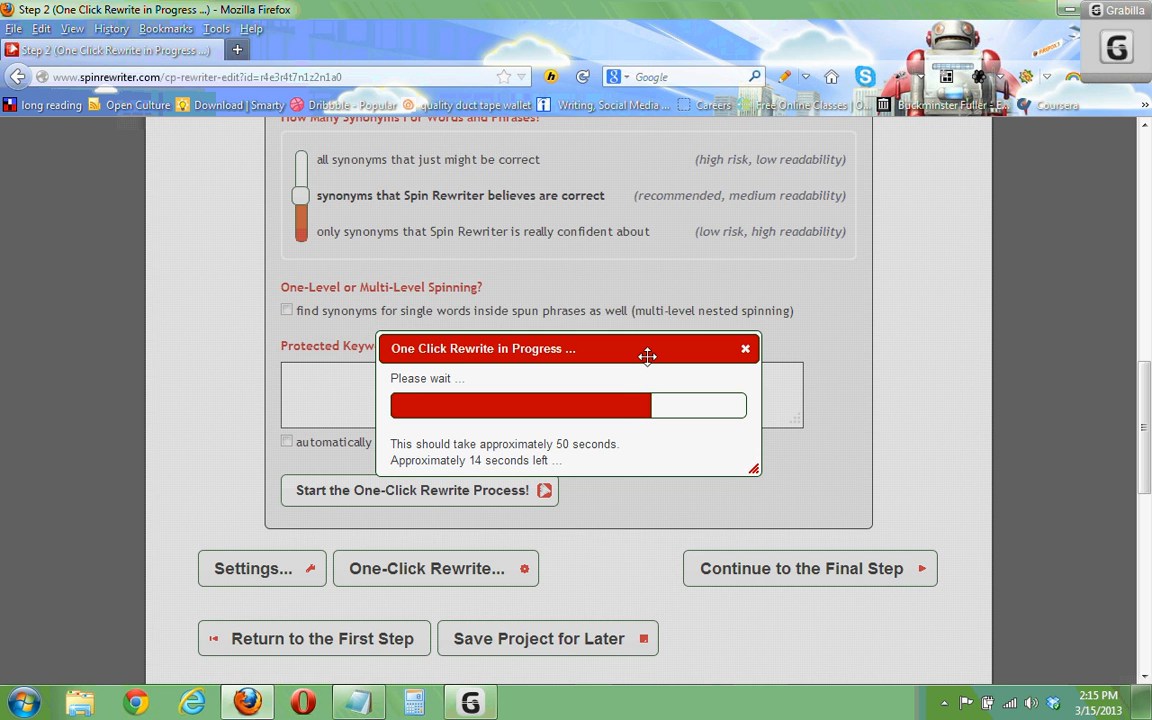
pyautogui.scroll(1, 648, 356)
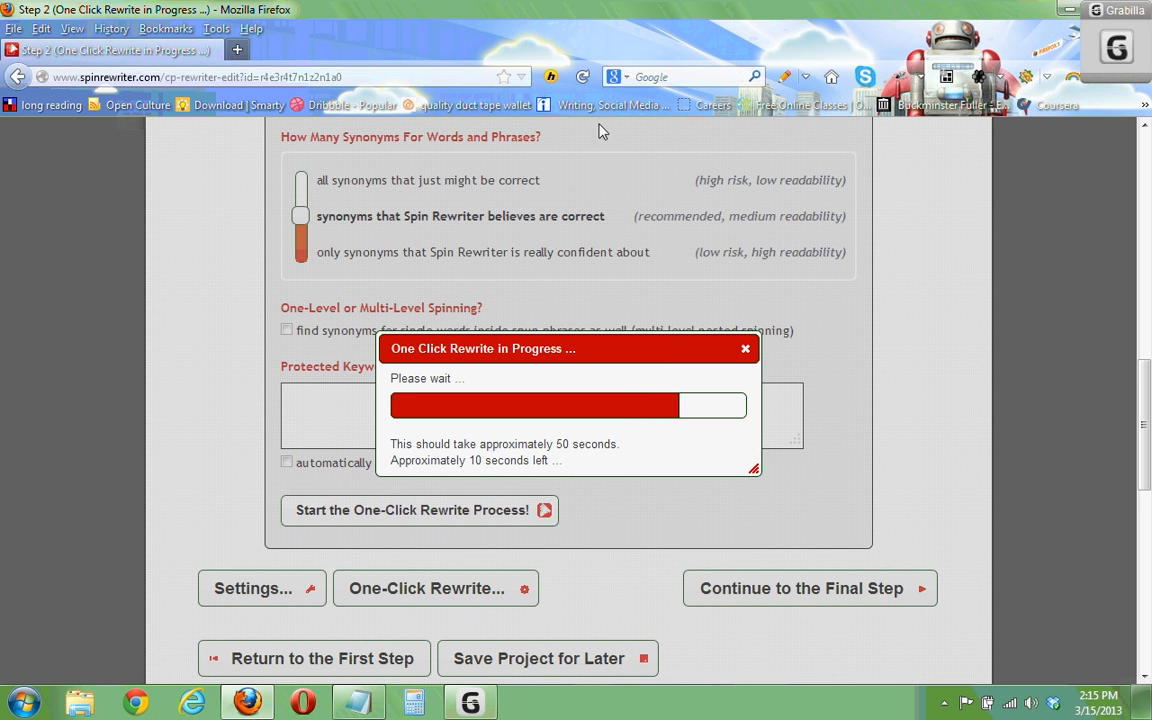
pyautogui.scroll(1, 597, 135)
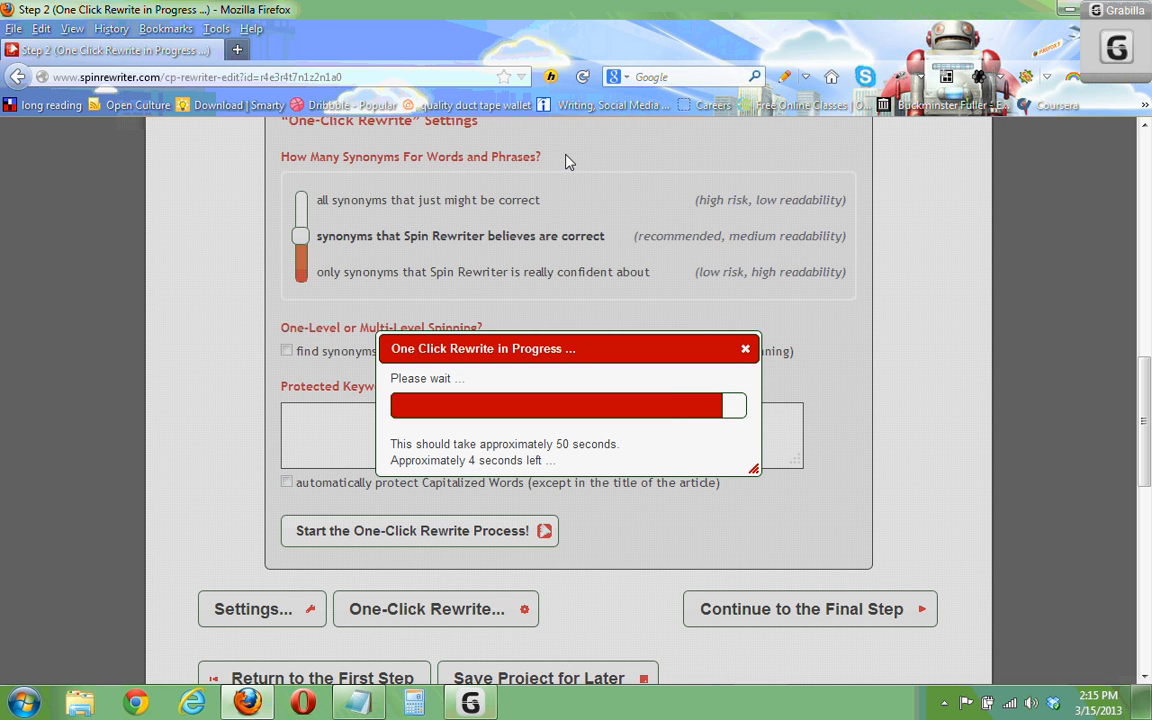
pyautogui.scroll(1, 565, 162)
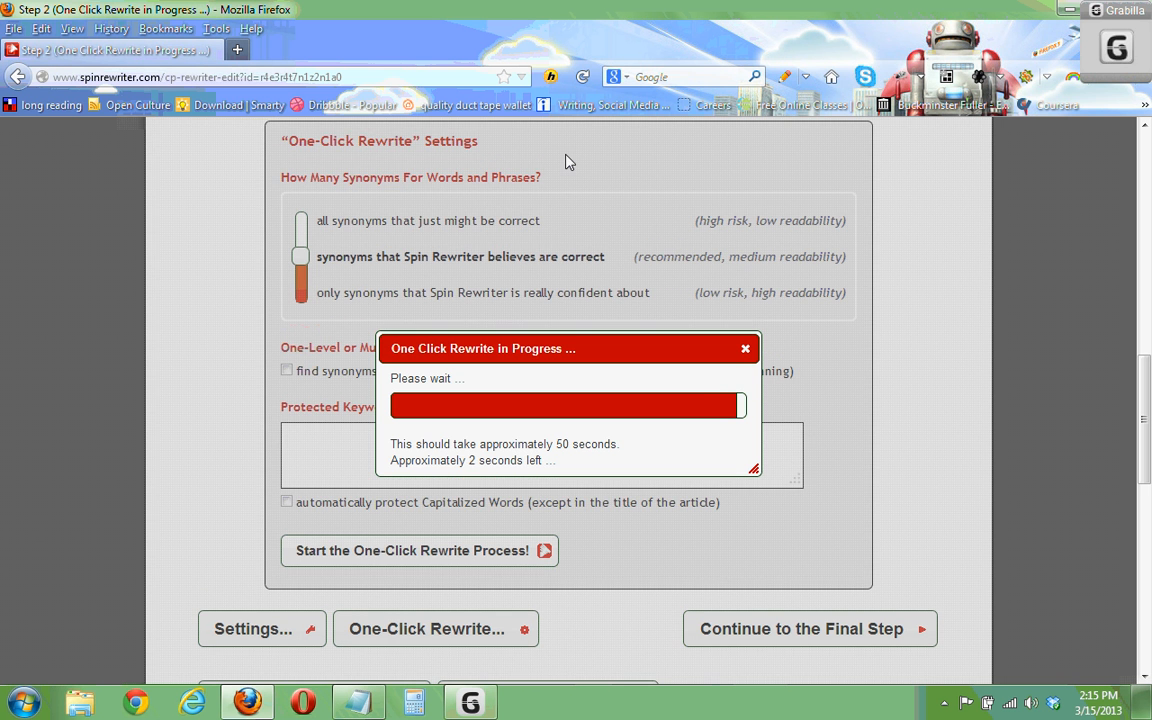
# Review the spun introduction in Step 2 and continue to the final step.
pyautogui.scroll(1, 568, 182)
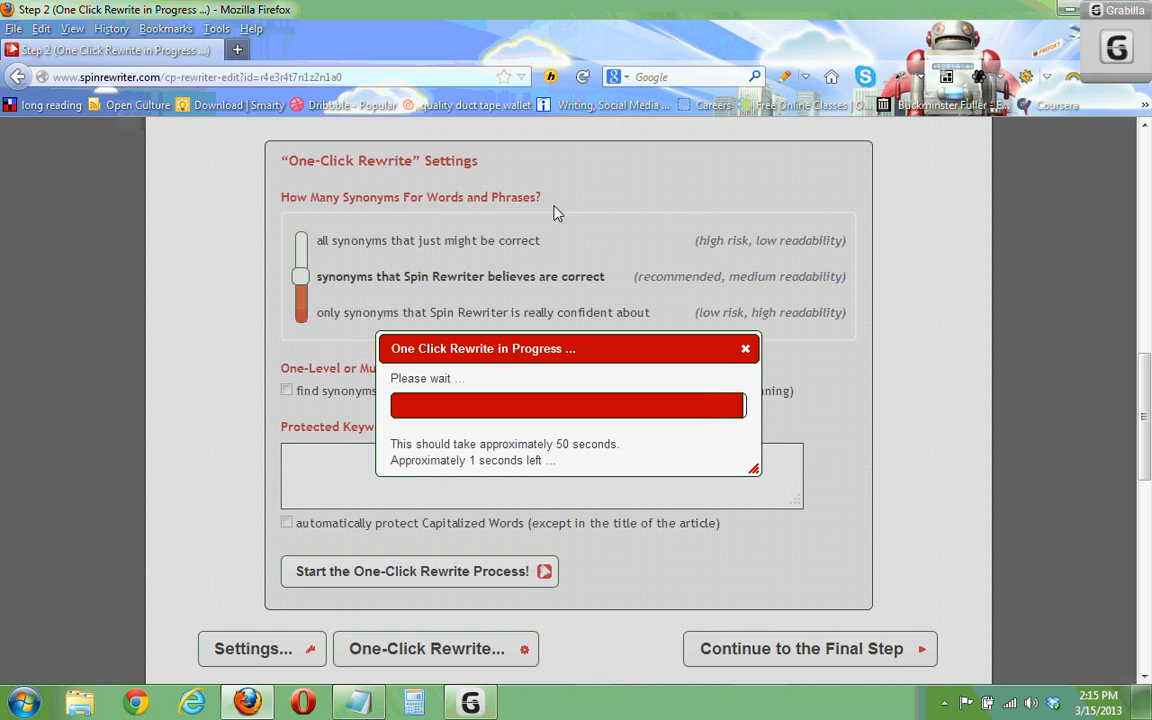
pyautogui.scroll(10, 576, 310)
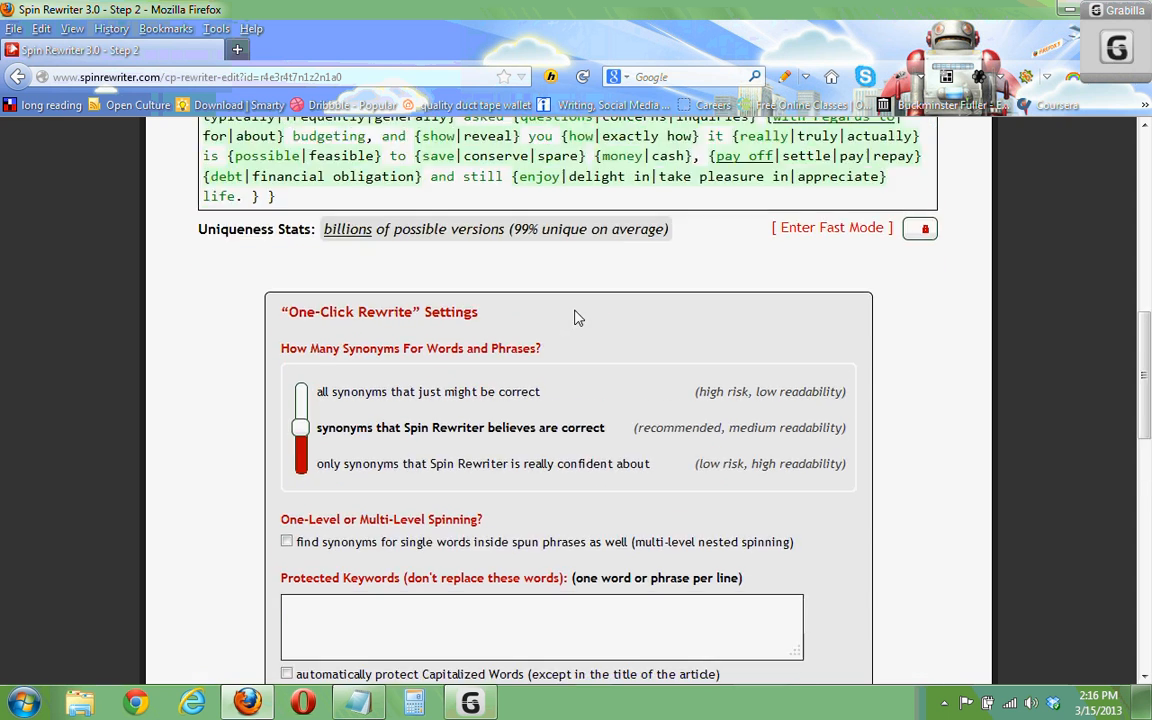
pyautogui.scroll(-1, 519, 272)
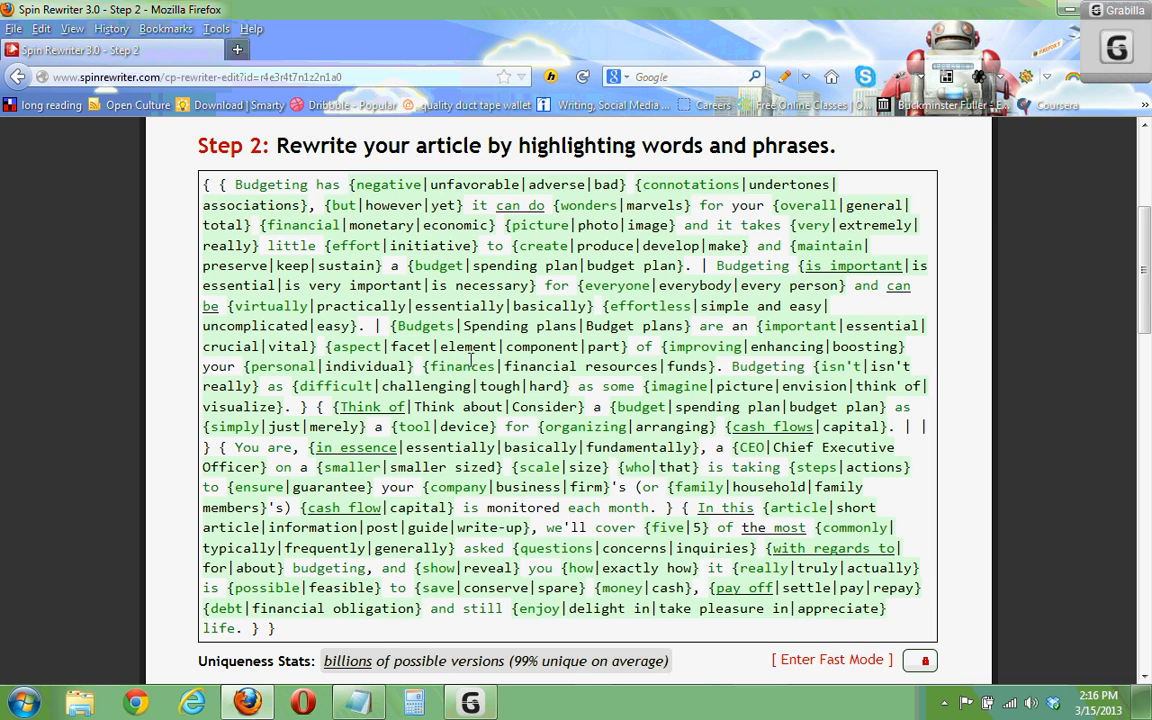
pyautogui.scroll(-4, 566, 222)
pyautogui.scroll(2, 308, 207)
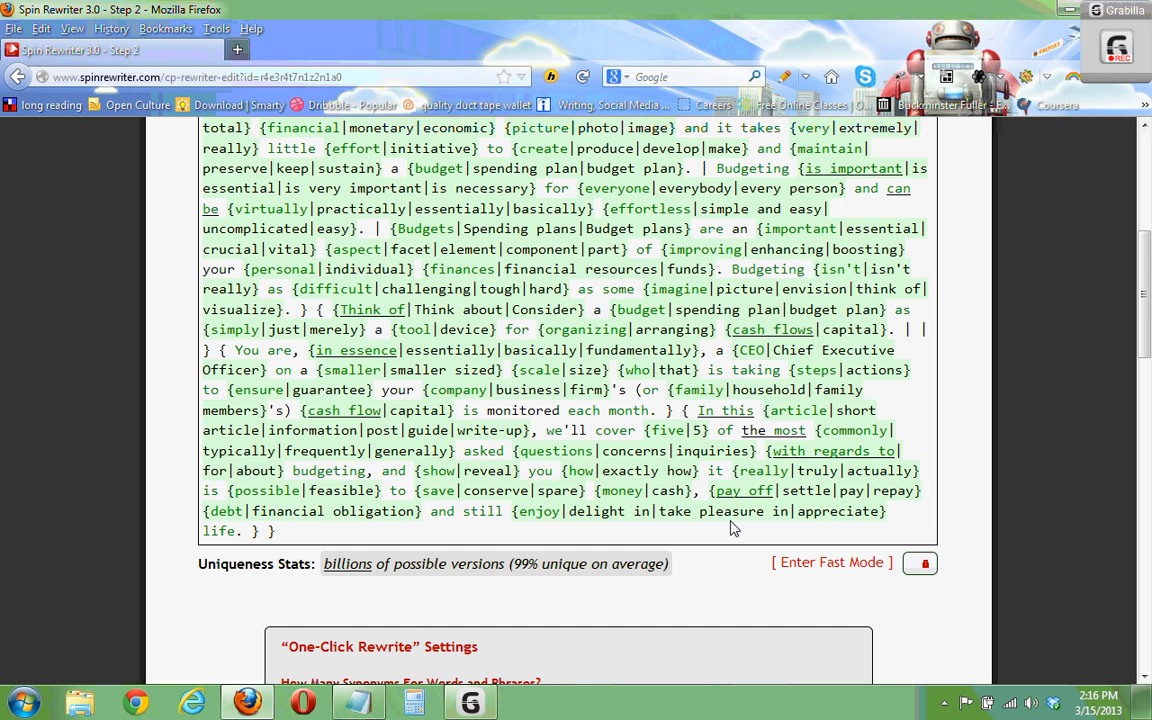
pyautogui.scroll(-2, 732, 532)
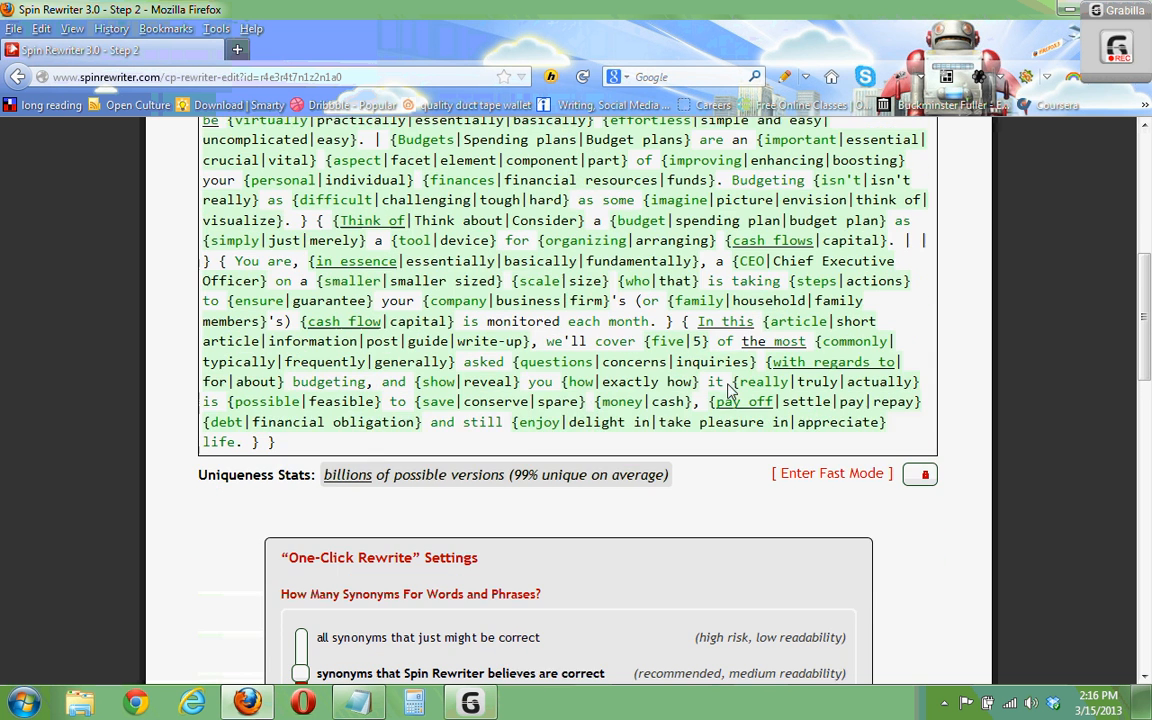
pyautogui.scroll(-10, 931, 609)
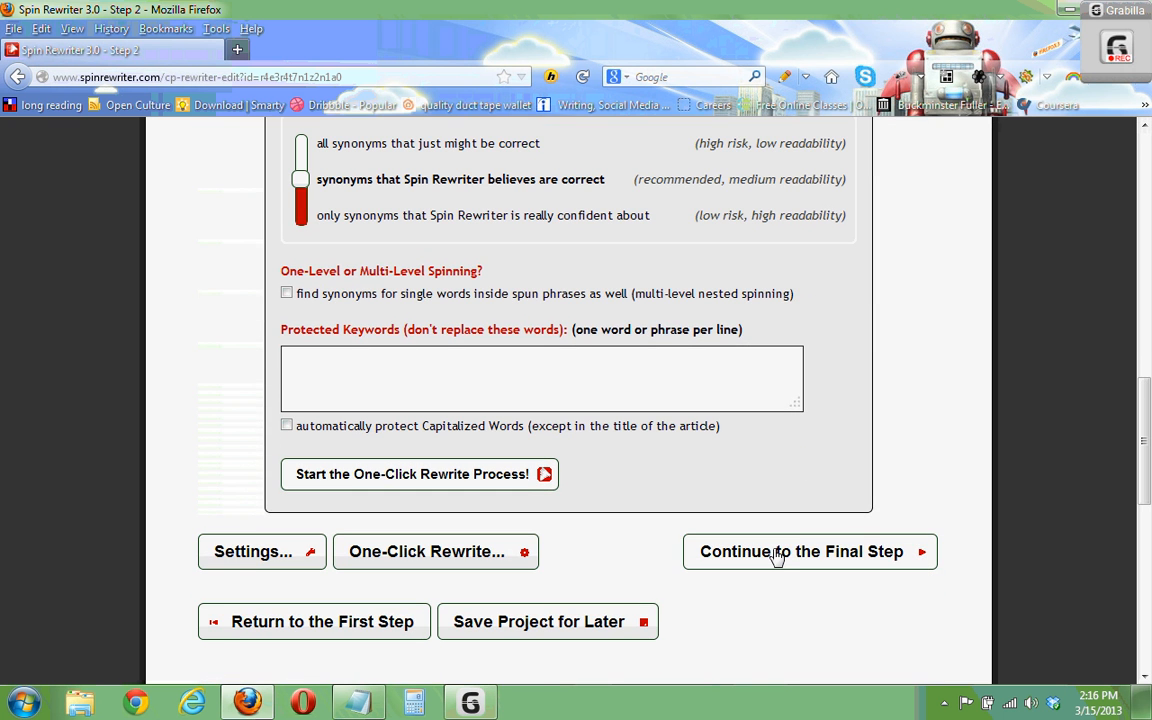
pyautogui.click(777, 554)
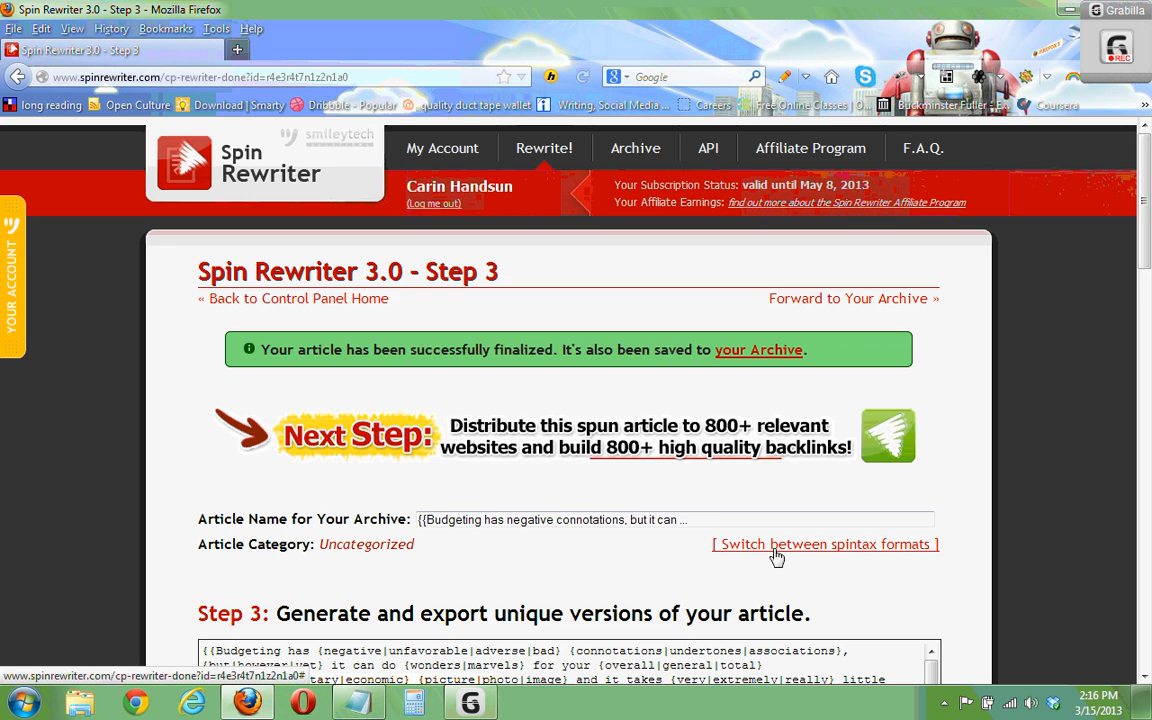
# Copy the entire spun introduction from the Step 3 text.
pyautogui.scroll(-2, 777, 557)
pyautogui.scroll(-5, 777, 557)
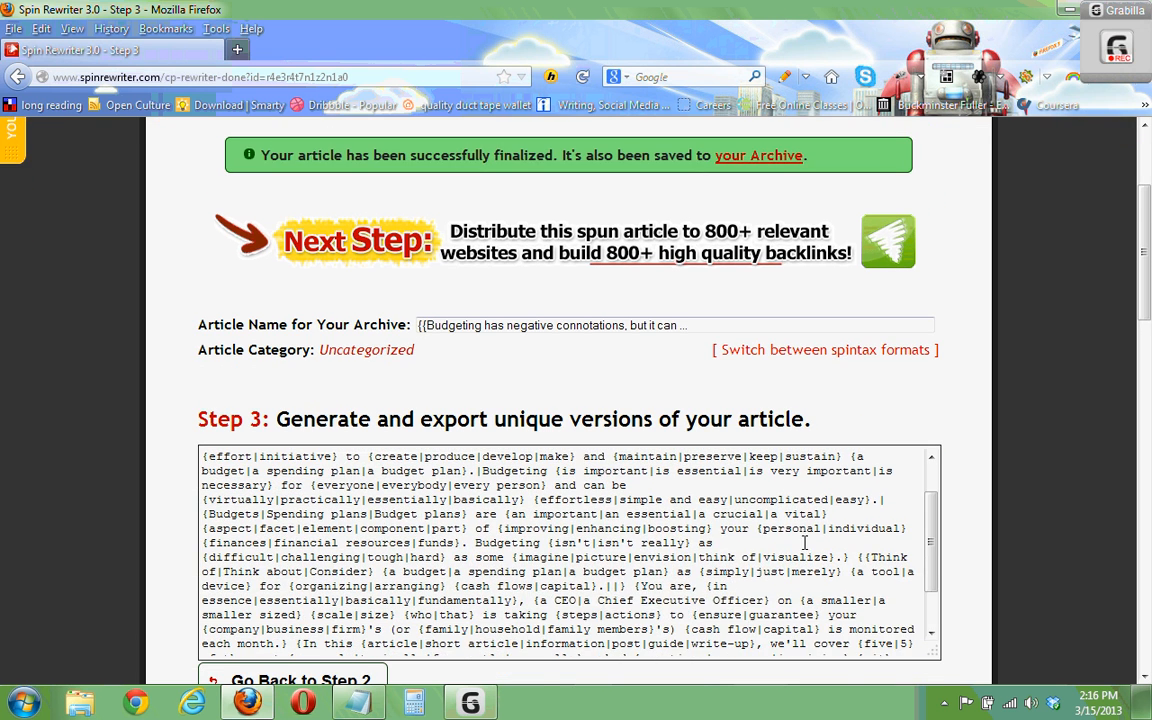
pyautogui.scroll(-2, 1020, 290)
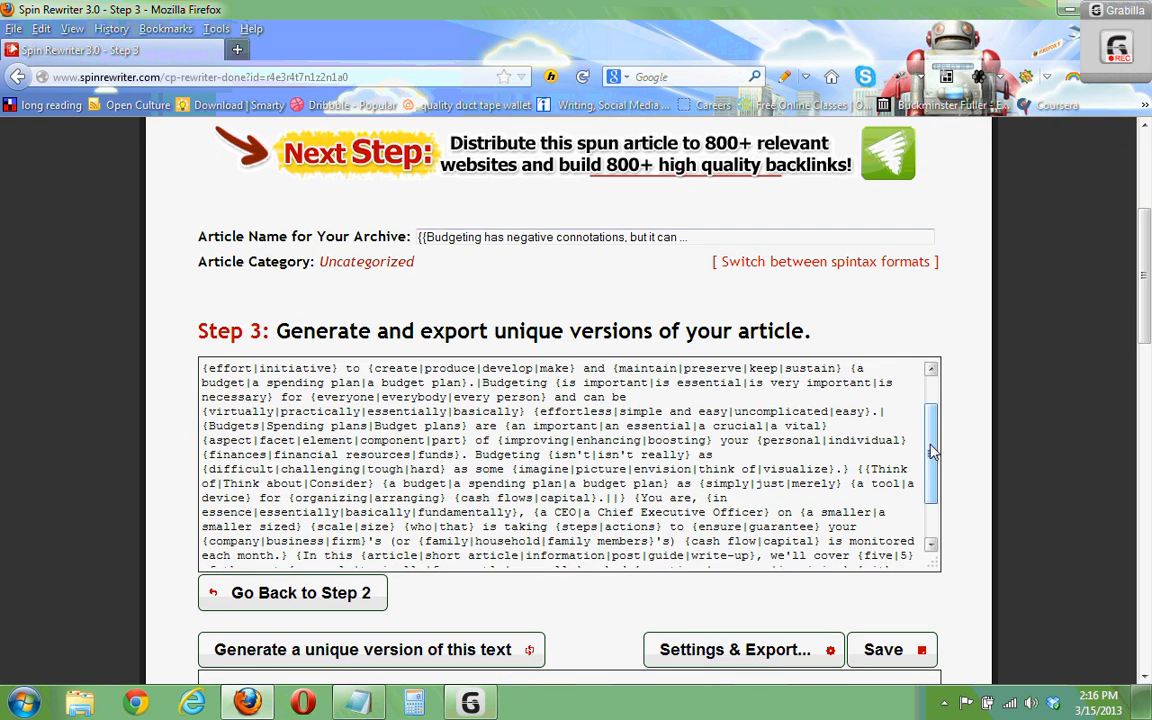
pyautogui.scroll(1, 930, 420)
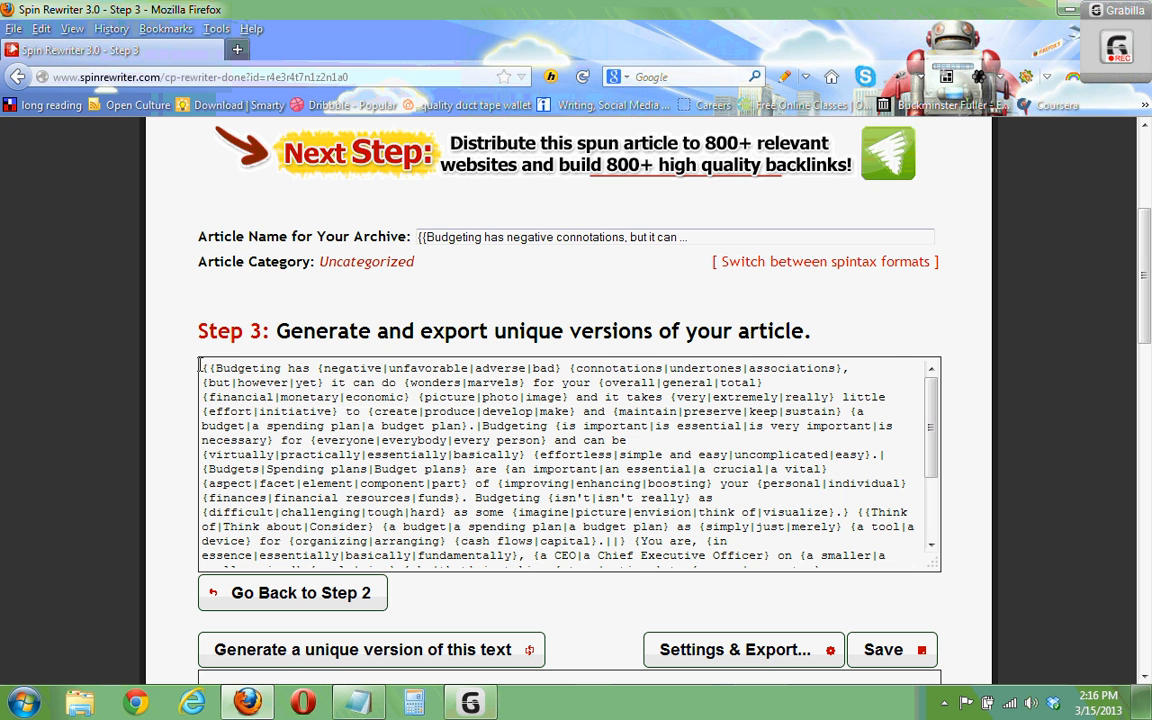
pyautogui.moveTo(200, 366); pyautogui.dragTo(814, 571)
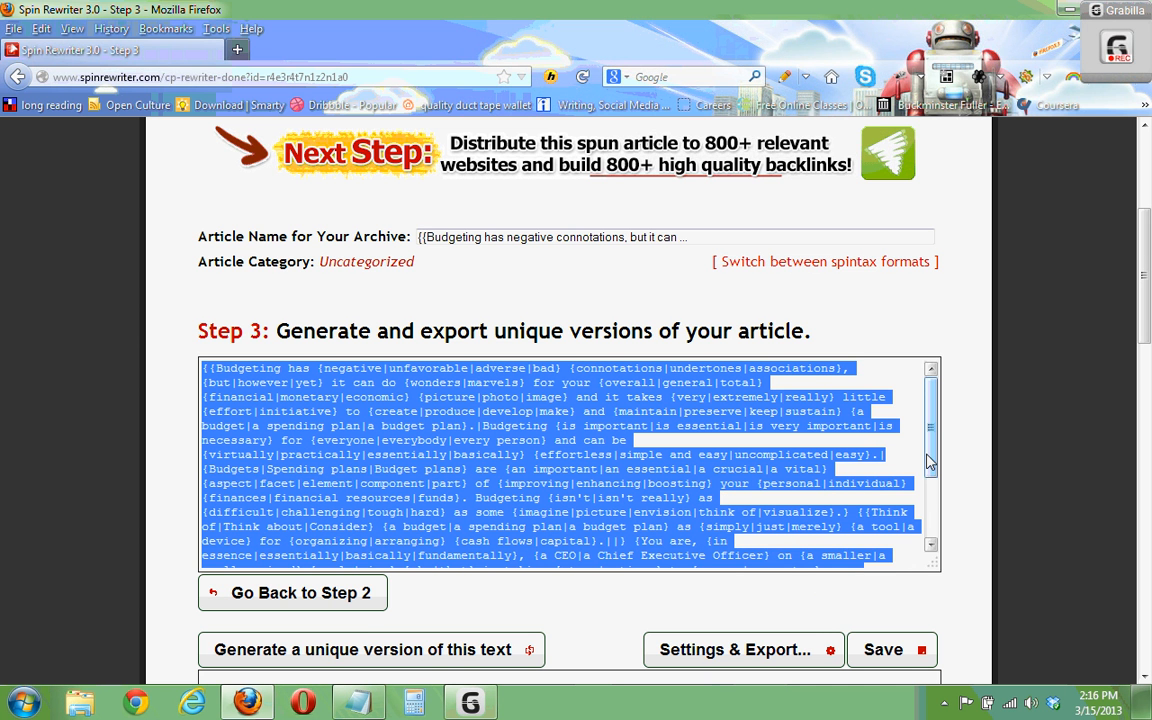
pyautogui.moveTo(930, 462); pyautogui.dragTo(697, 592)
# Switch to a new blank Notepad document and paste the spun introduction into it.
pyautogui.click(36, 705)
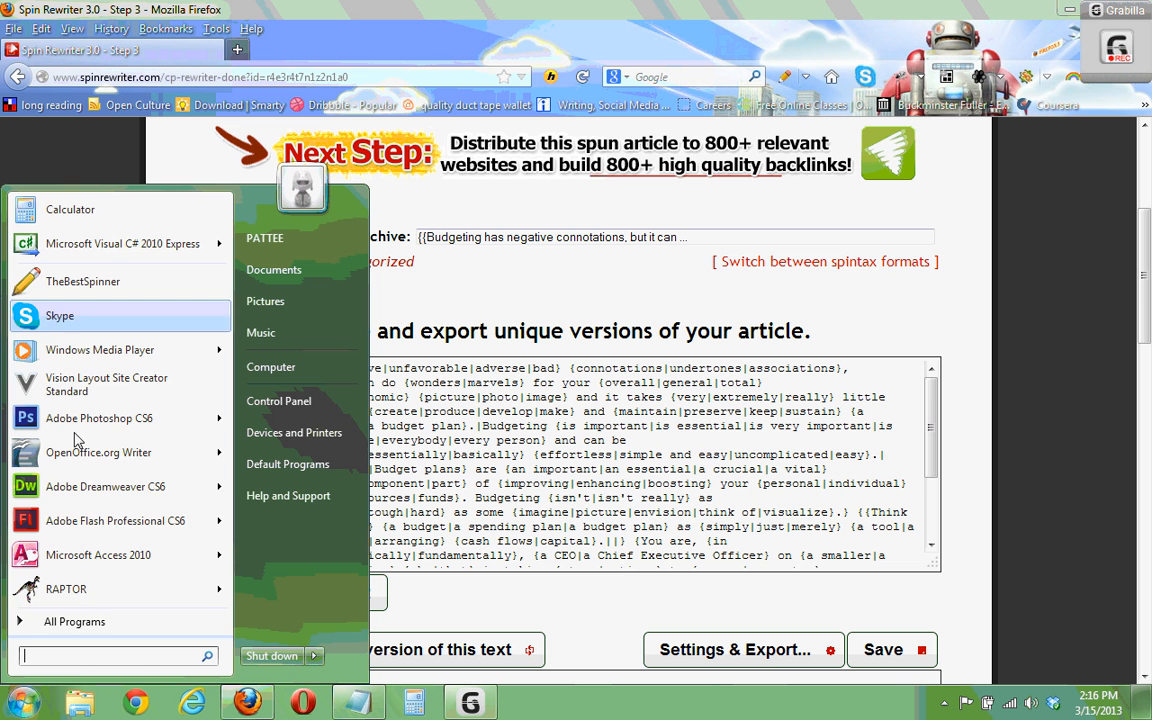
pyautogui.click(100, 621)
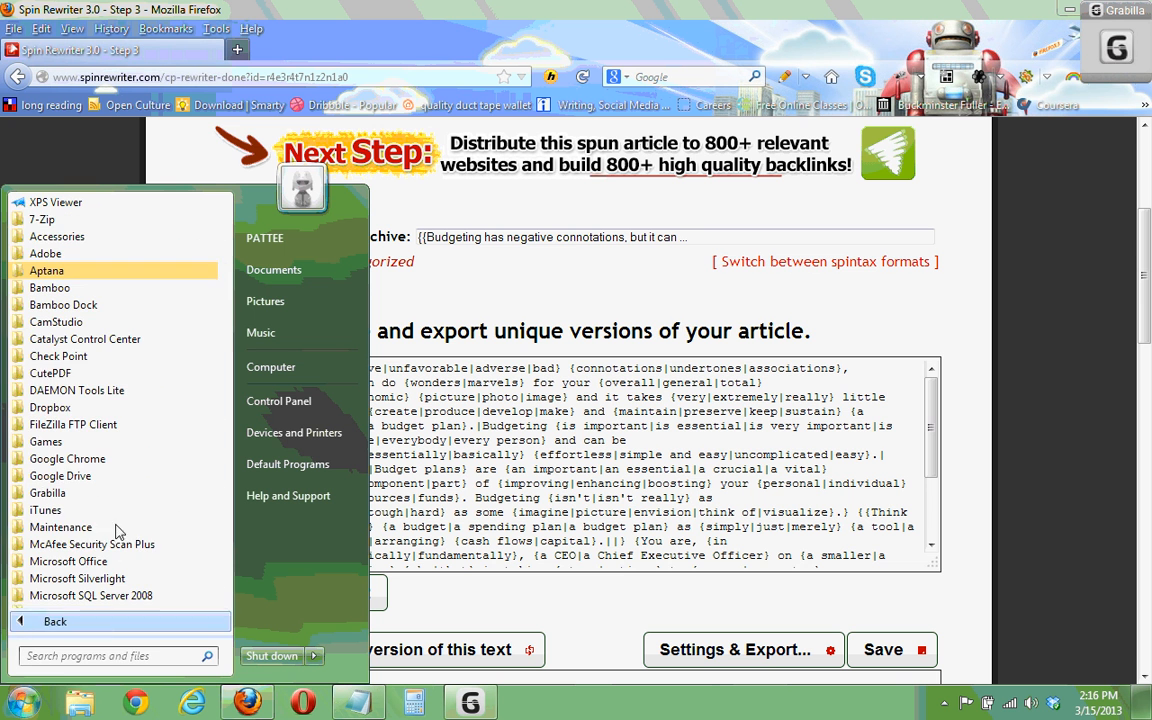
pyautogui.click(60, 235)
pyautogui.click(70, 357)
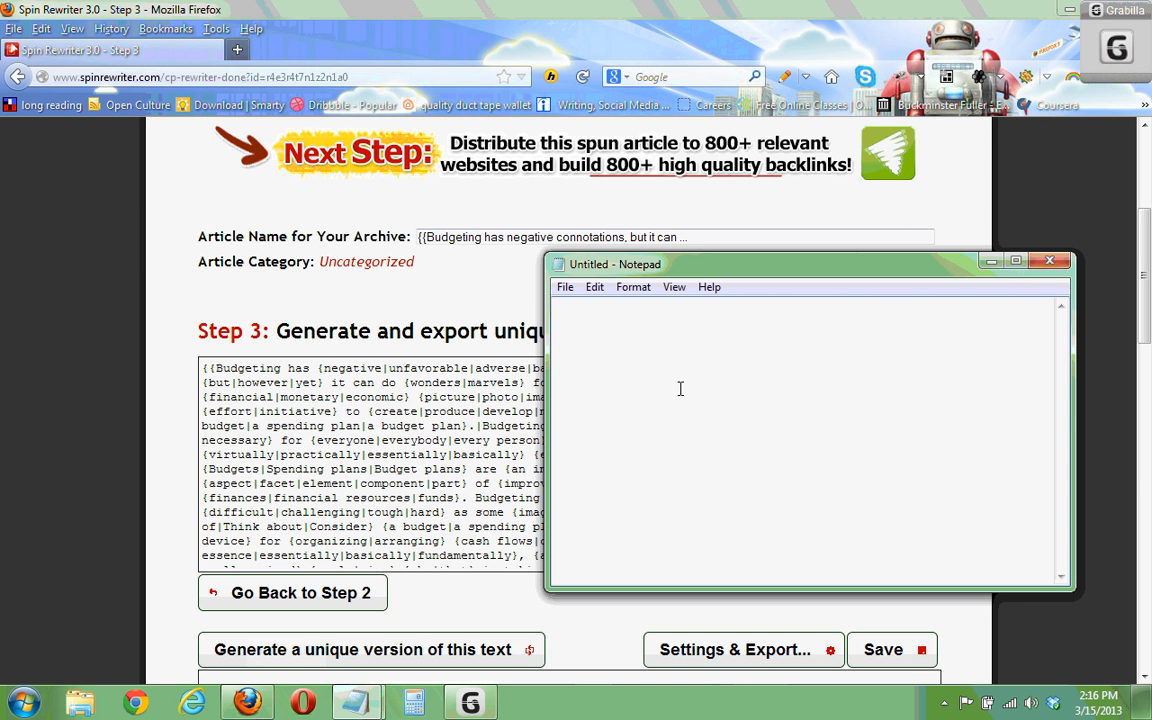
# Save the Notepad document in the tutorial folder as Example of Budgeting Article March 15 2013.txt.
pyautogui.hotkey('ctrl', 's')
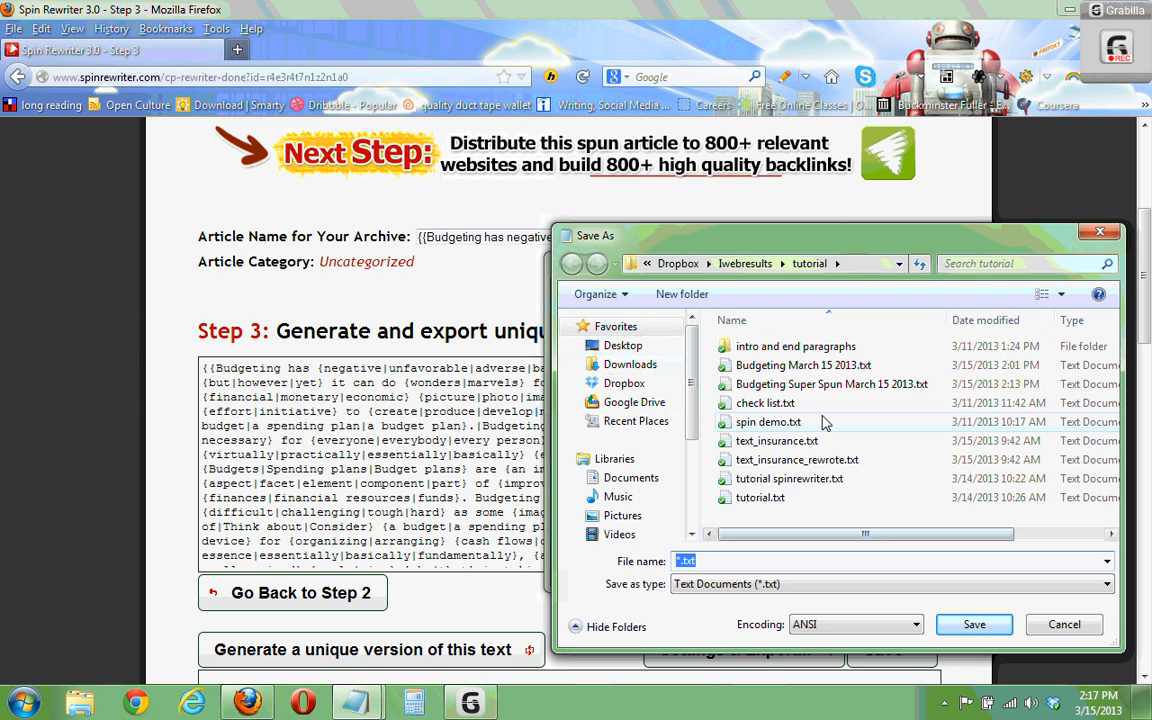
pyautogui.click(698, 561)
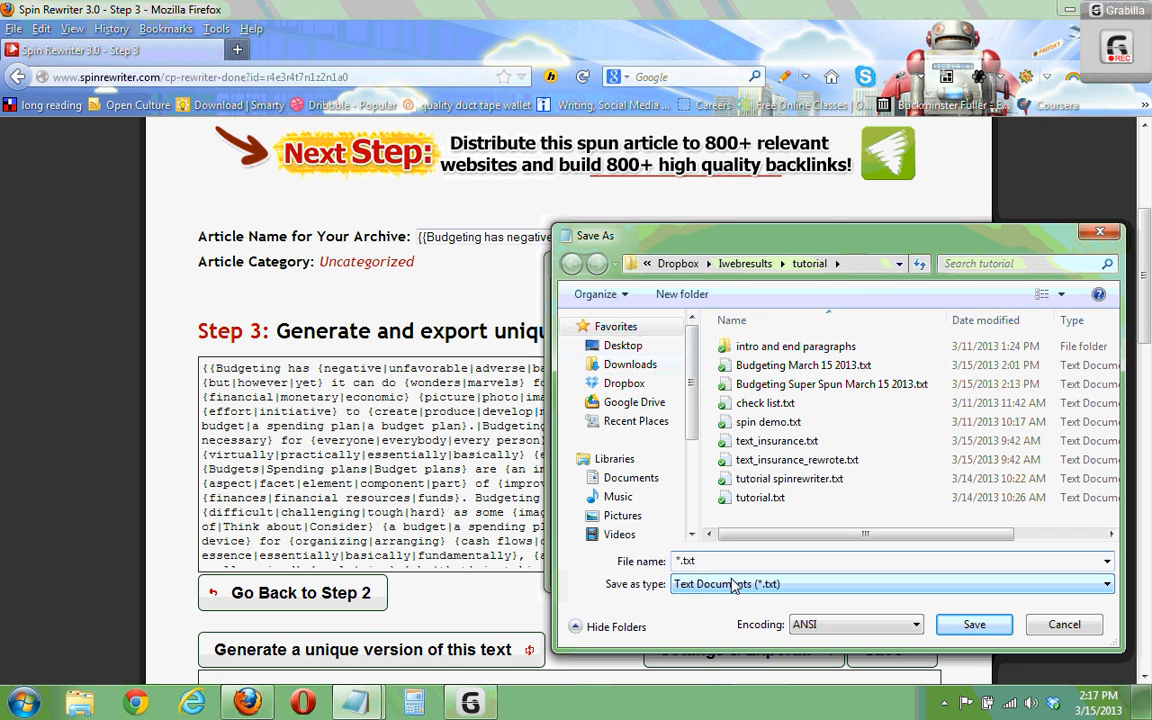
pyautogui.write('Example of Budgeting Ar')
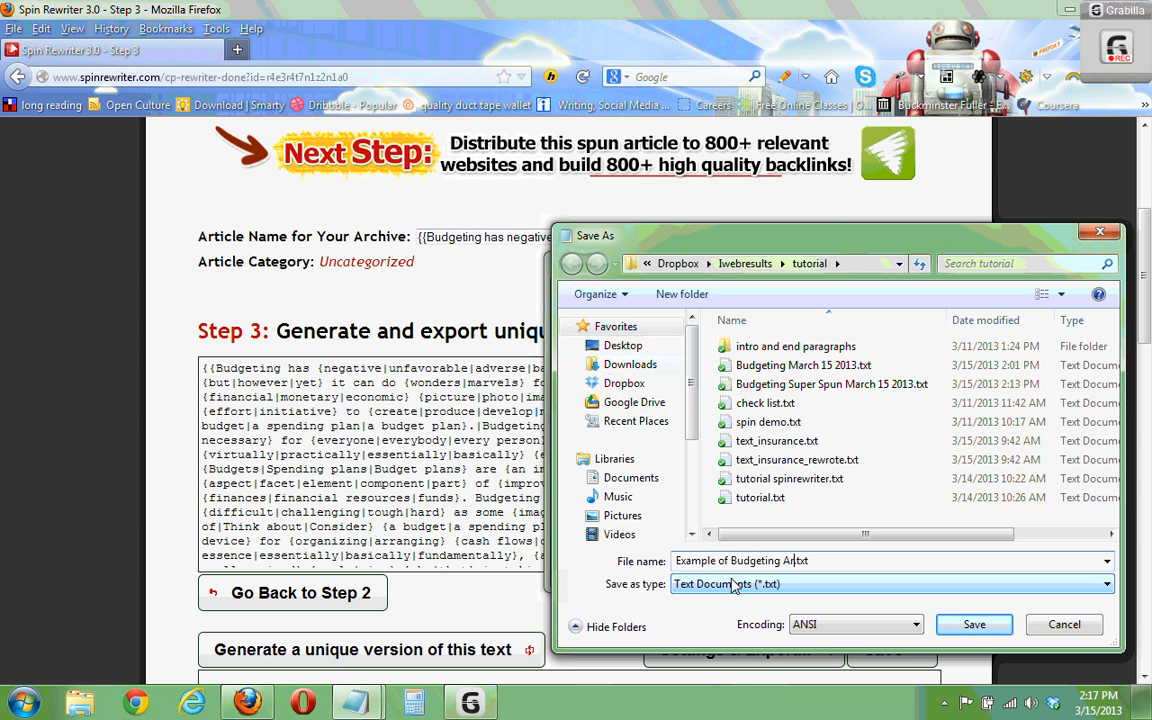
pyautogui.write('ticle ')
pyautogui.write('March')
pyautogui.write(' 15 2')
pyautogui.write('012')
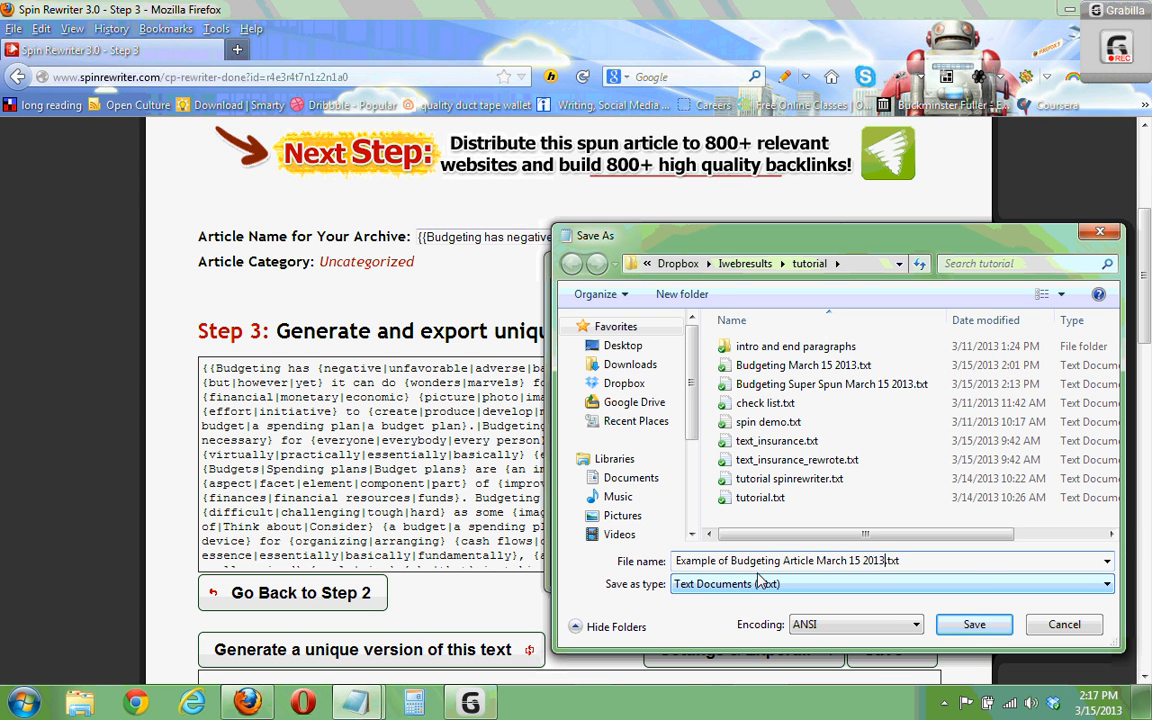
pyautogui.click(972, 626)
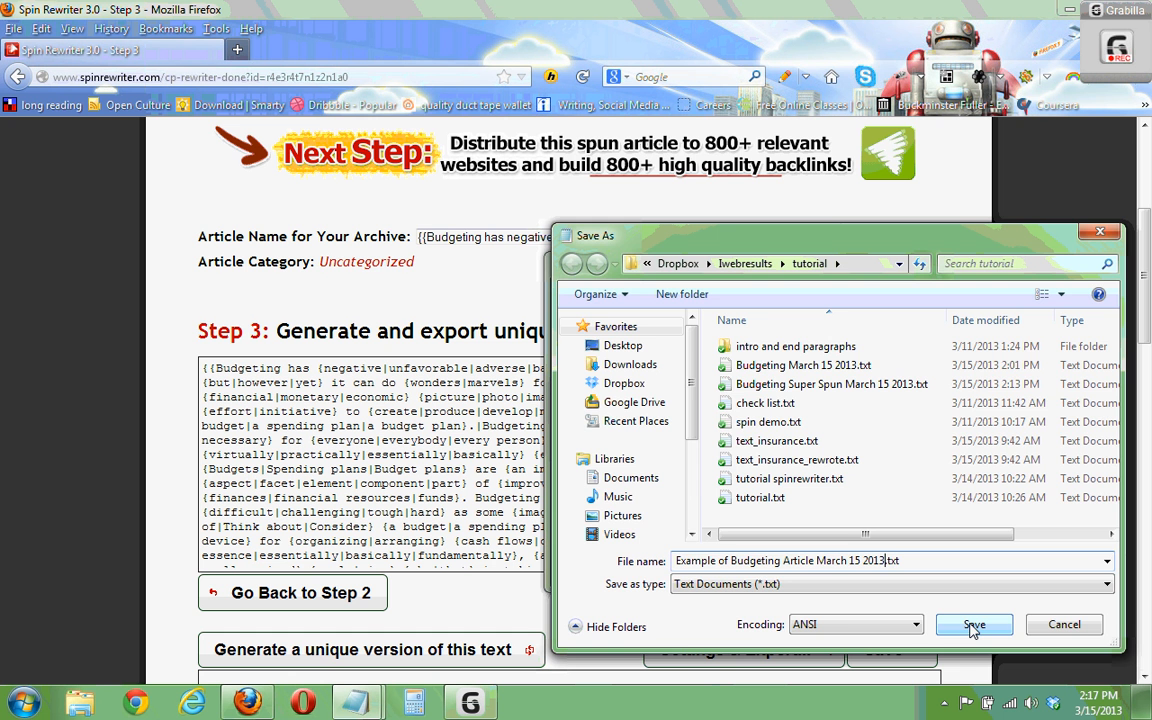
pyautogui.click(972, 627)
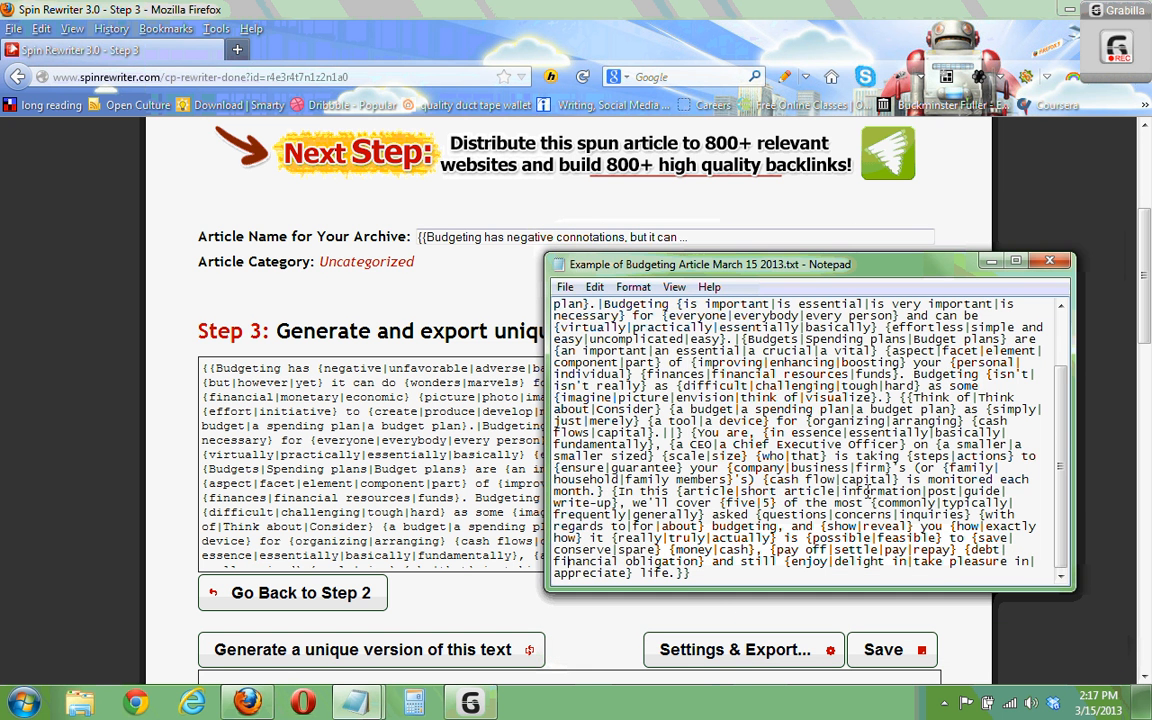
# Switch to Budgeting March 15 2013.txt in Notepad and copy the whole last paragraph, starting with "{When deciding how much".
pyautogui.click(467, 275)
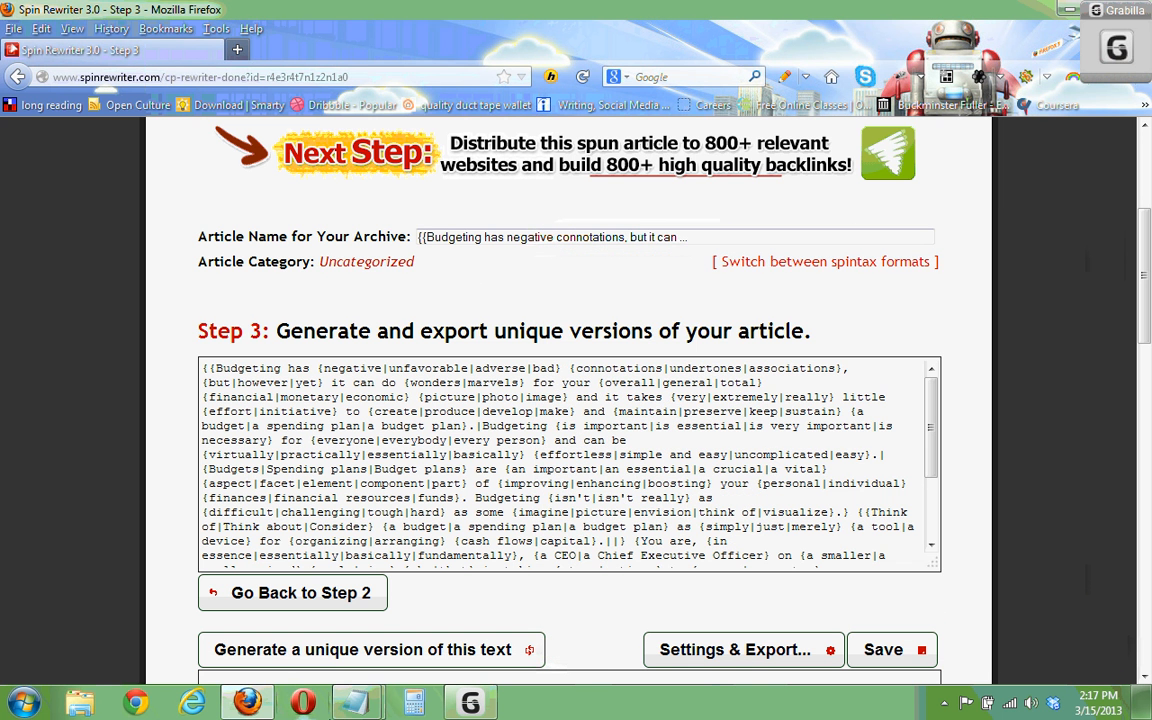
pyautogui.click(356, 707)
pyautogui.click(255, 620)
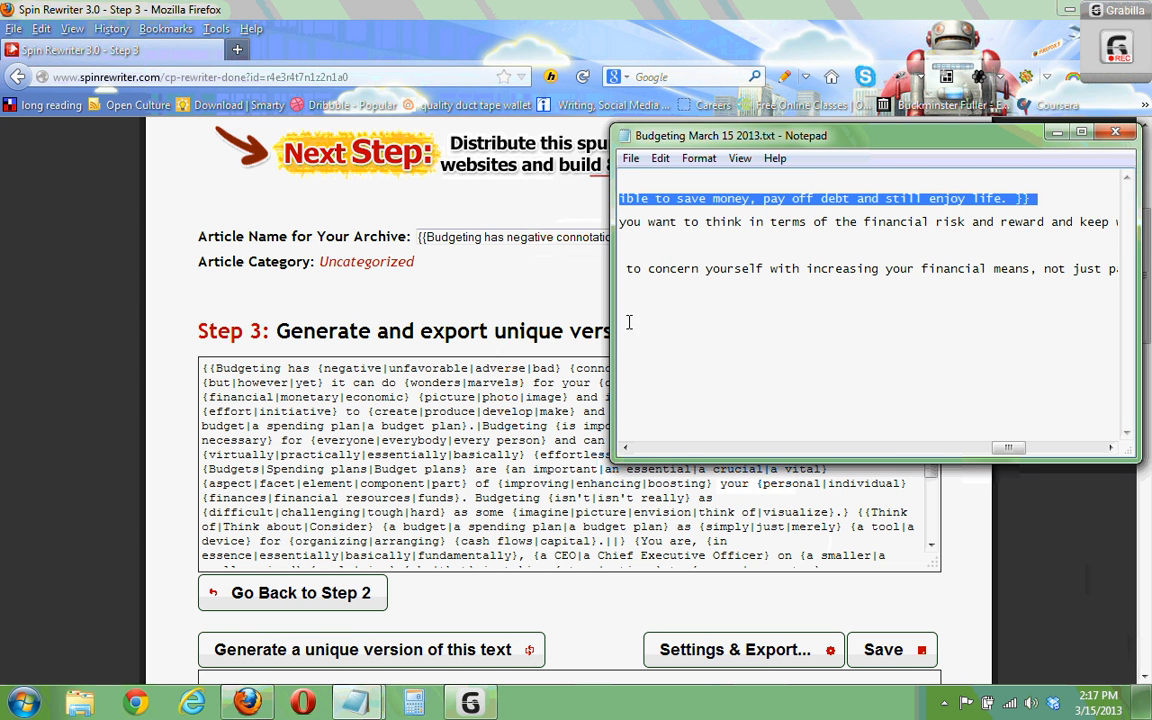
pyautogui.click(678, 453)
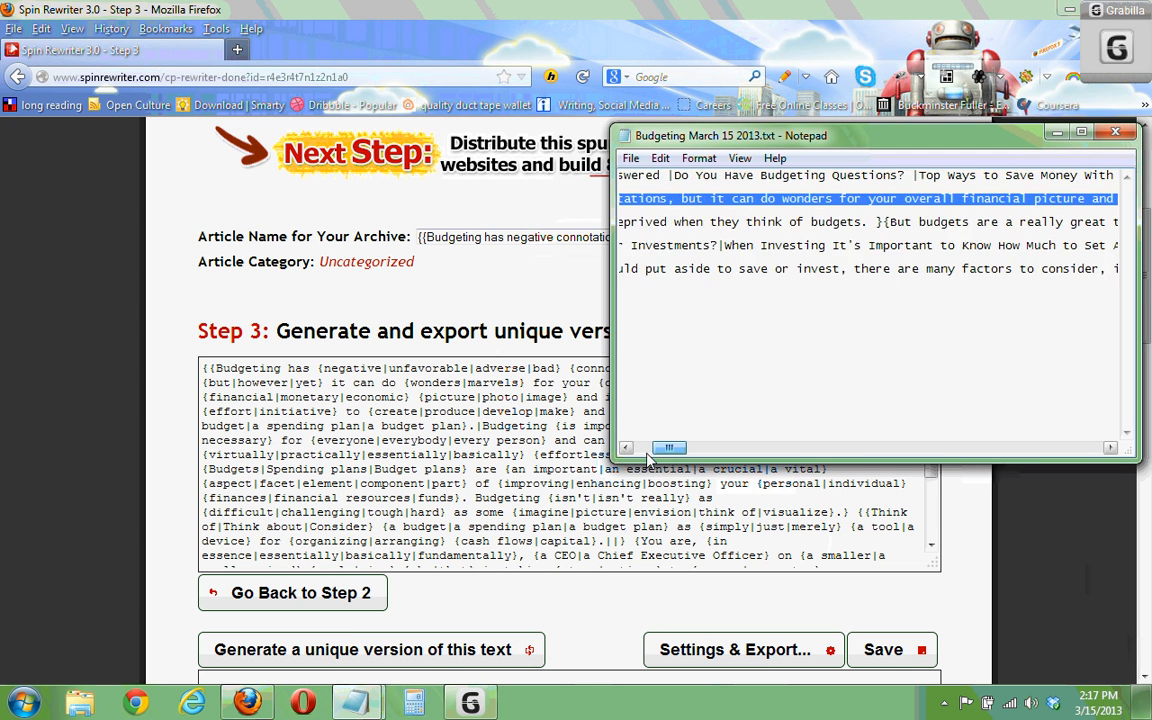
pyautogui.click(678, 453)
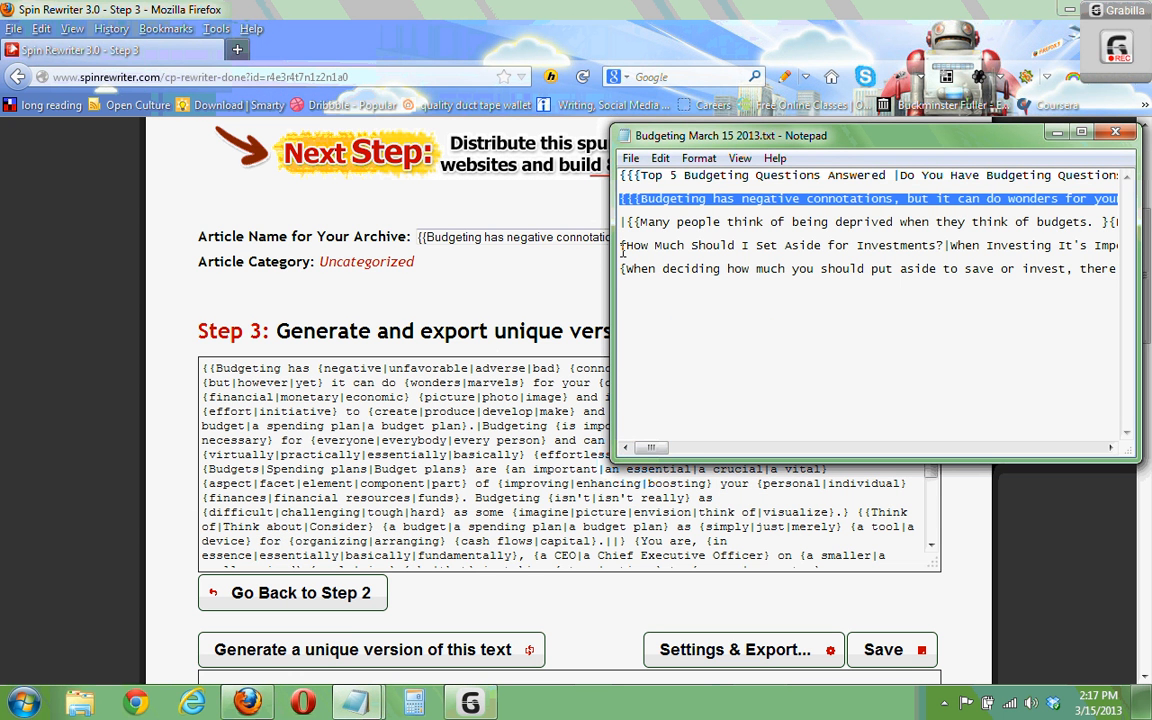
pyautogui.click(621, 268)
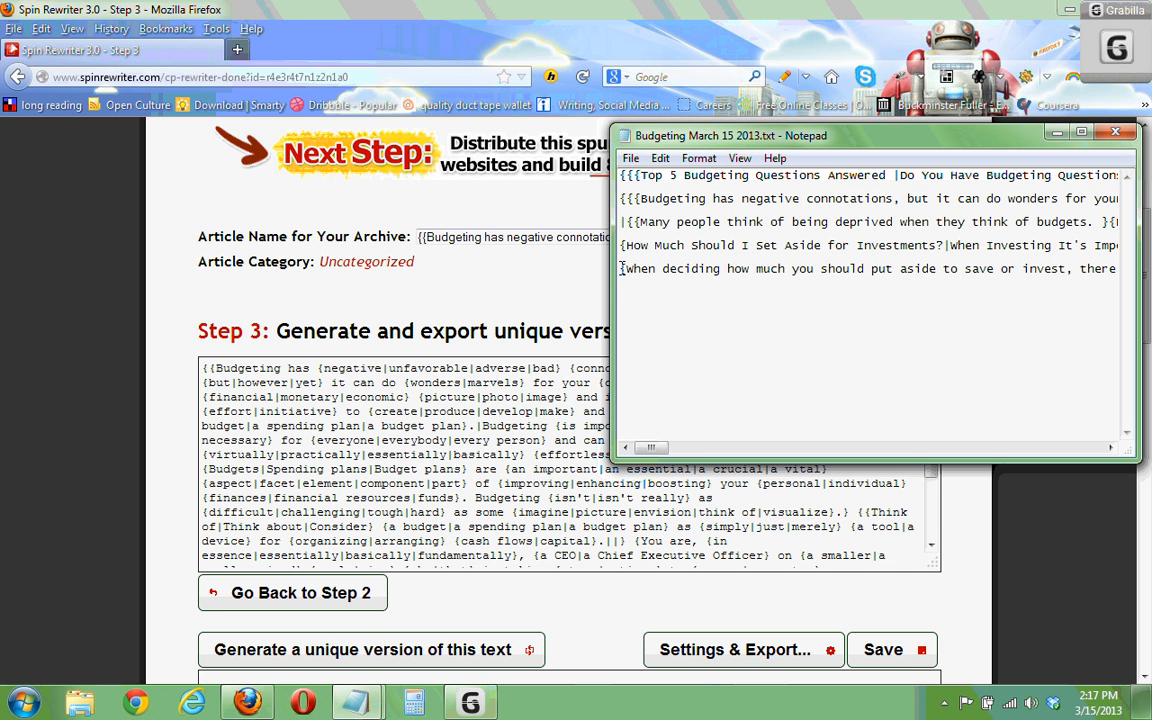
pyautogui.moveTo(621, 268); pyautogui.dragTo(1147, 282)
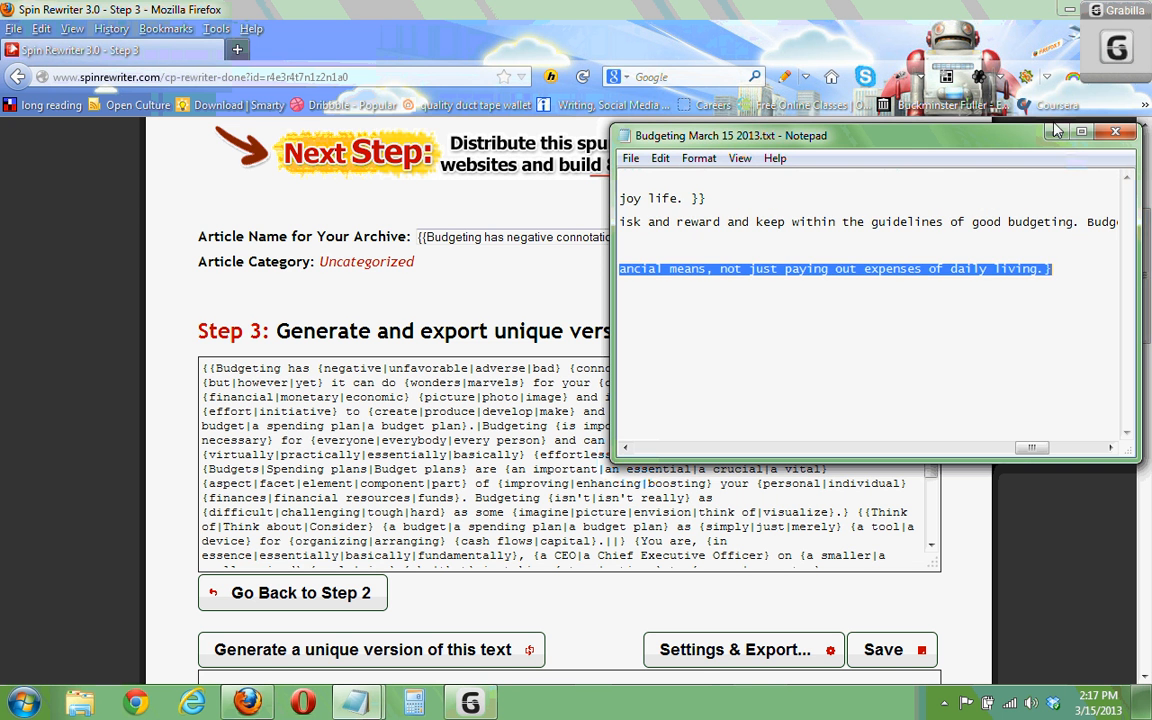
# Create a new Spin Rewriter single-article rewrite with the copied last paragraph as the original text and start the rewriting process.
pyautogui.hotkey('alt', 'Tab')
pyautogui.scroll(5, 316, 383)
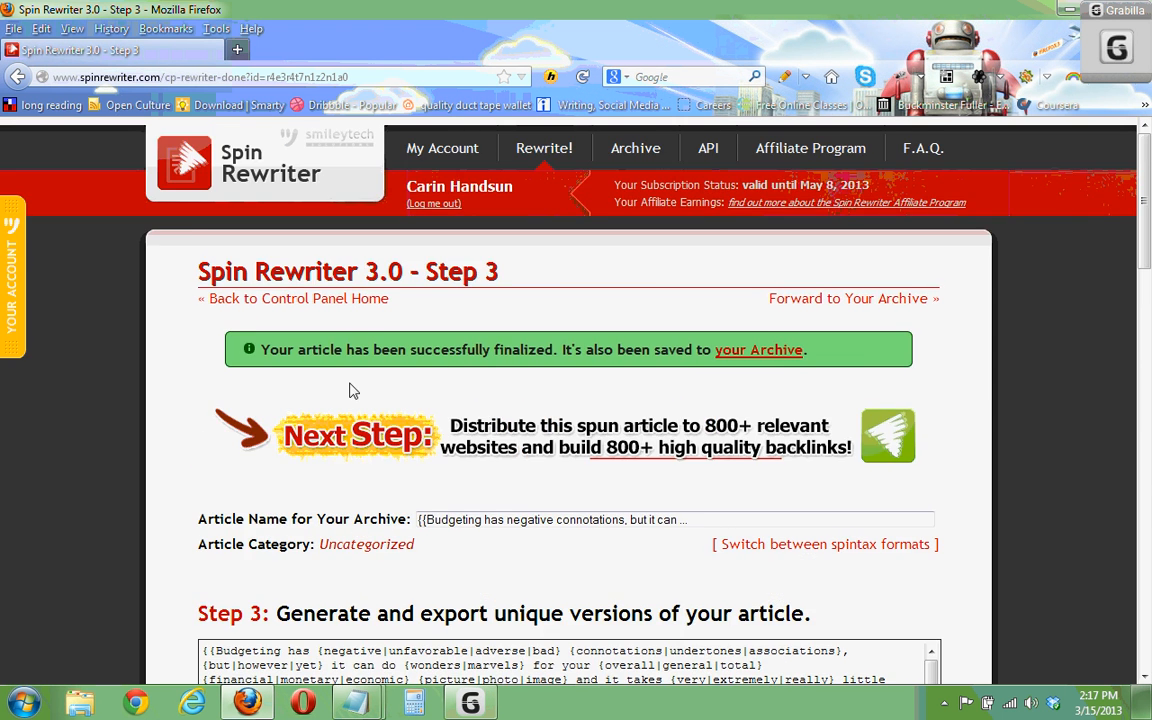
pyautogui.click(541, 152)
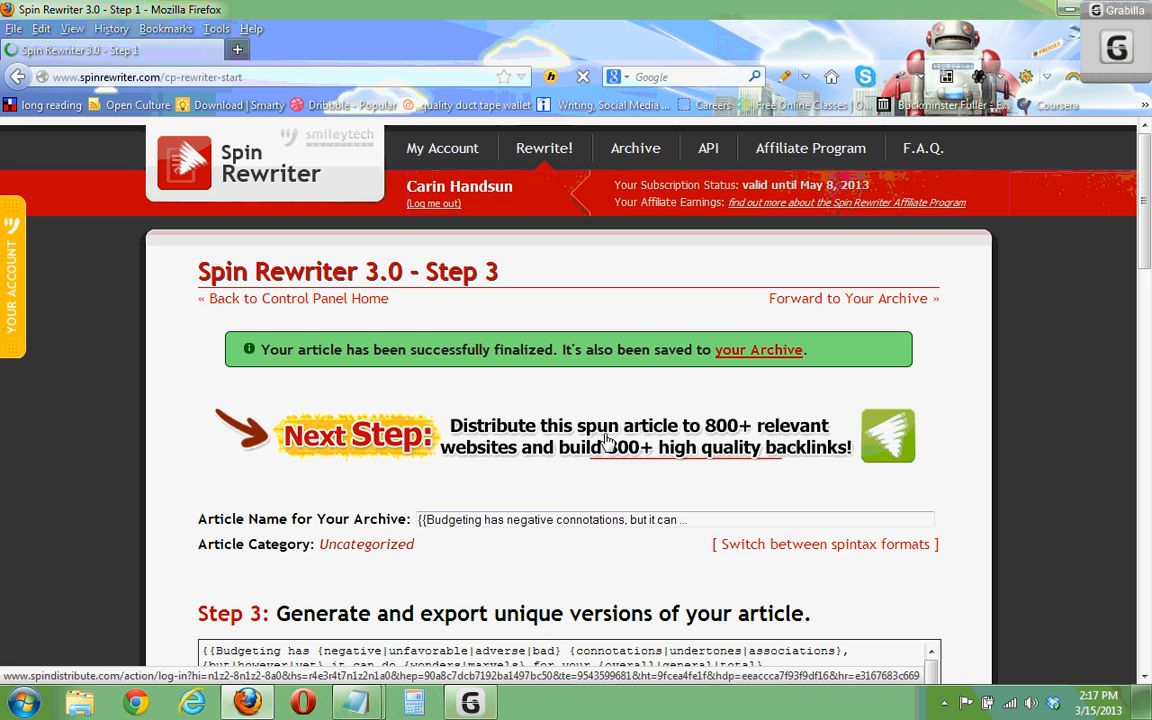
pyautogui.scroll(-3, 604, 441)
pyautogui.click(424, 401)
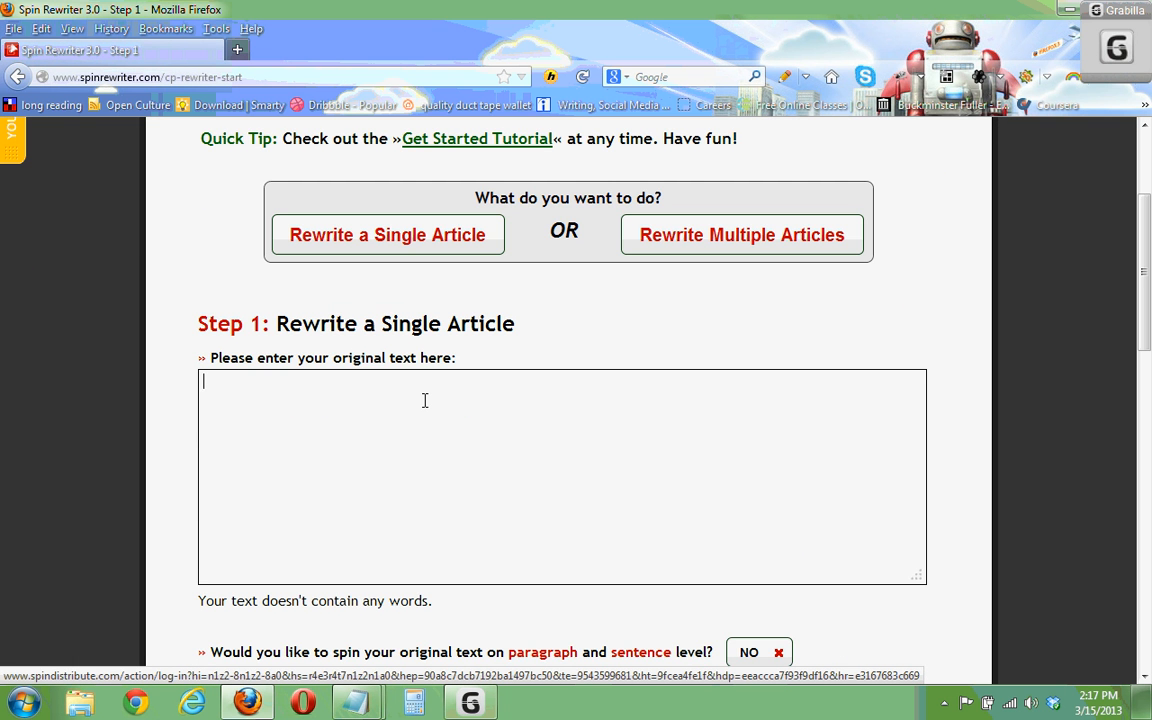
pyautogui.write("{When deciding how much you should put aside to save or invest, there are many factors to consider, including your age, disposable income and liquidity needs.  |When it comes to budgeting you want to consider how much money you'll put aside for savings and investing as well as your daily expenses. When you think of yourself in terms of a CEO of your life then you will want to concern yourself with increasing your financial means, not just paying out expenses of daily living.  |When it comes to budgeting you want to consider how much money you'll put aside for savings and investing as well as your daily expenses. When you think of yourself in terms of a CEO of your life then you will want to concern yourself with increasing your financial means, not just paying out expenses of daily living.  }")
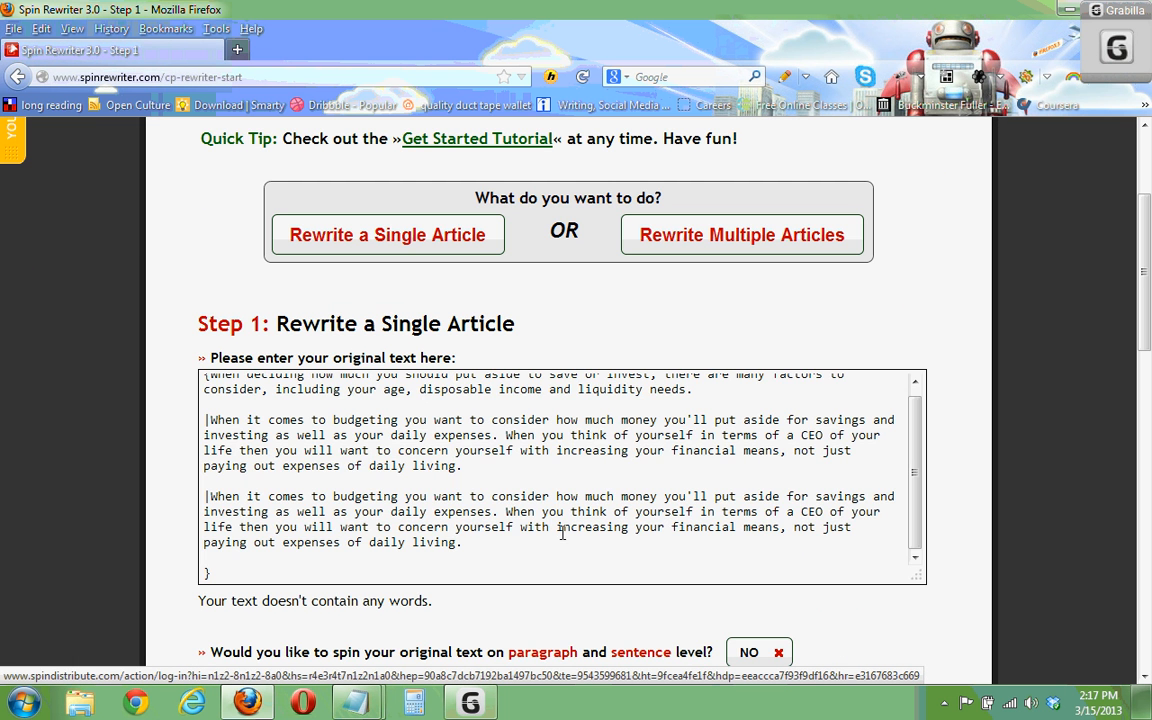
pyautogui.scroll(-3, 562, 533)
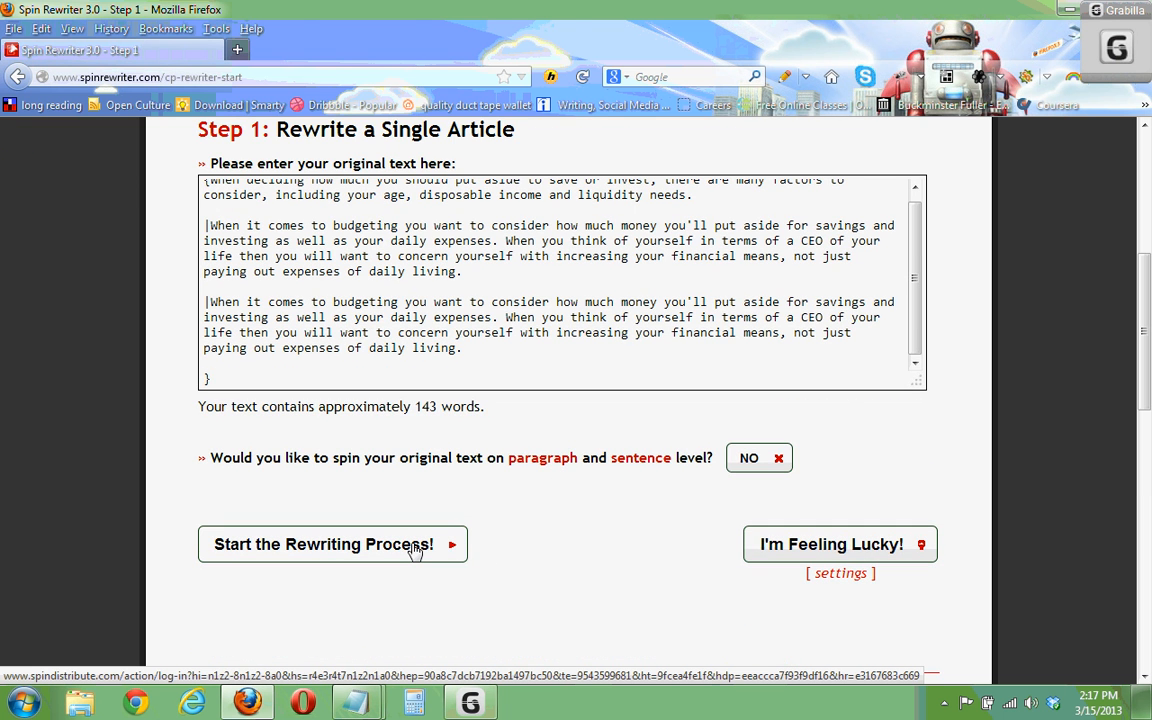
pyautogui.click(415, 547)
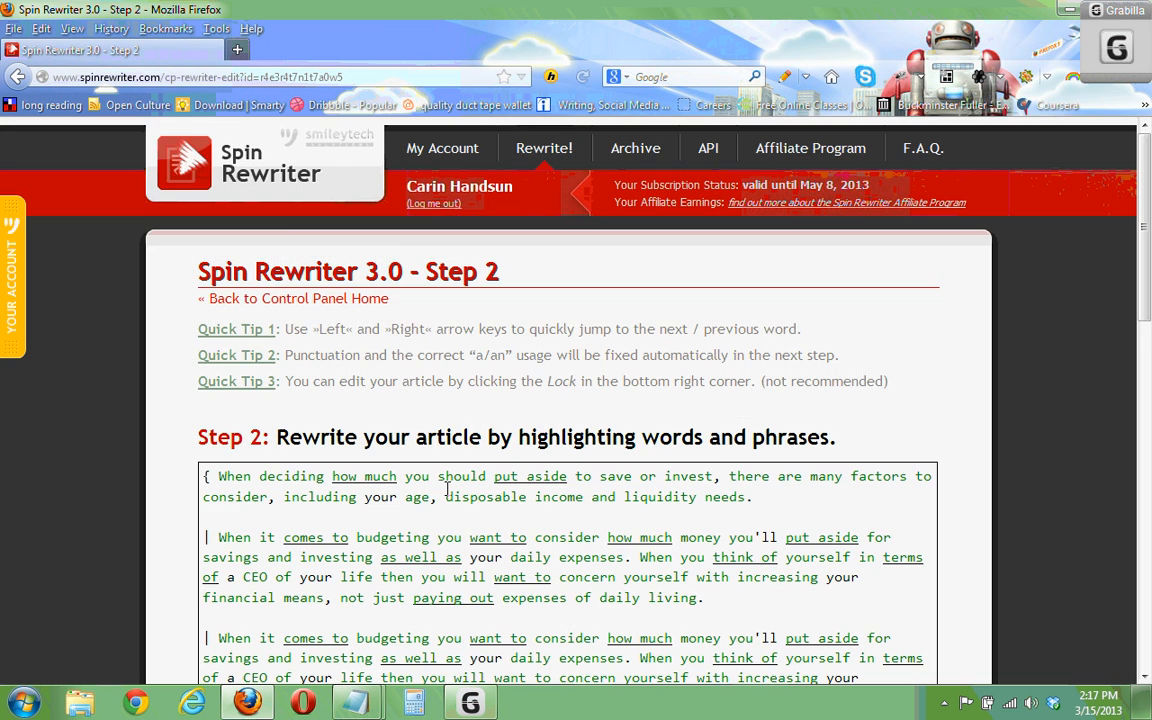
# Run One-Click Rewrite on the last paragraph with the recommended, medium-readability synonym level and multi-level spinning off.
pyautogui.scroll(-3, 452, 488)
pyautogui.scroll(-3, 452, 488)
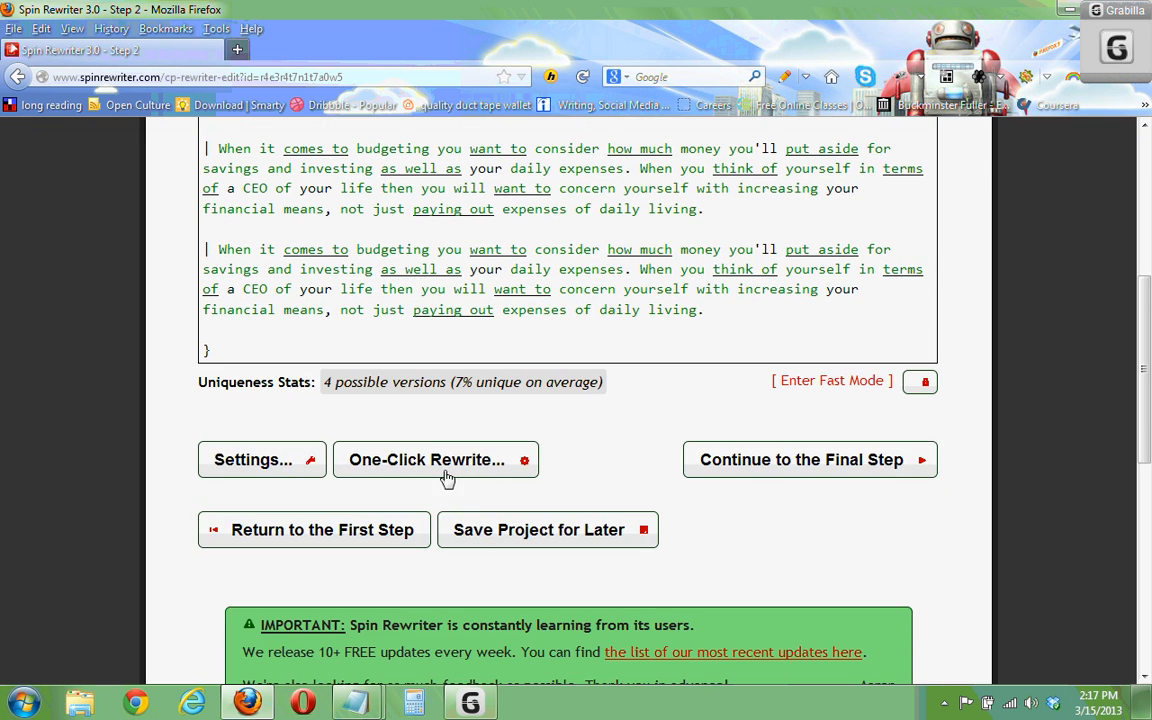
pyautogui.click(443, 460)
pyautogui.scroll(-5, 443, 473)
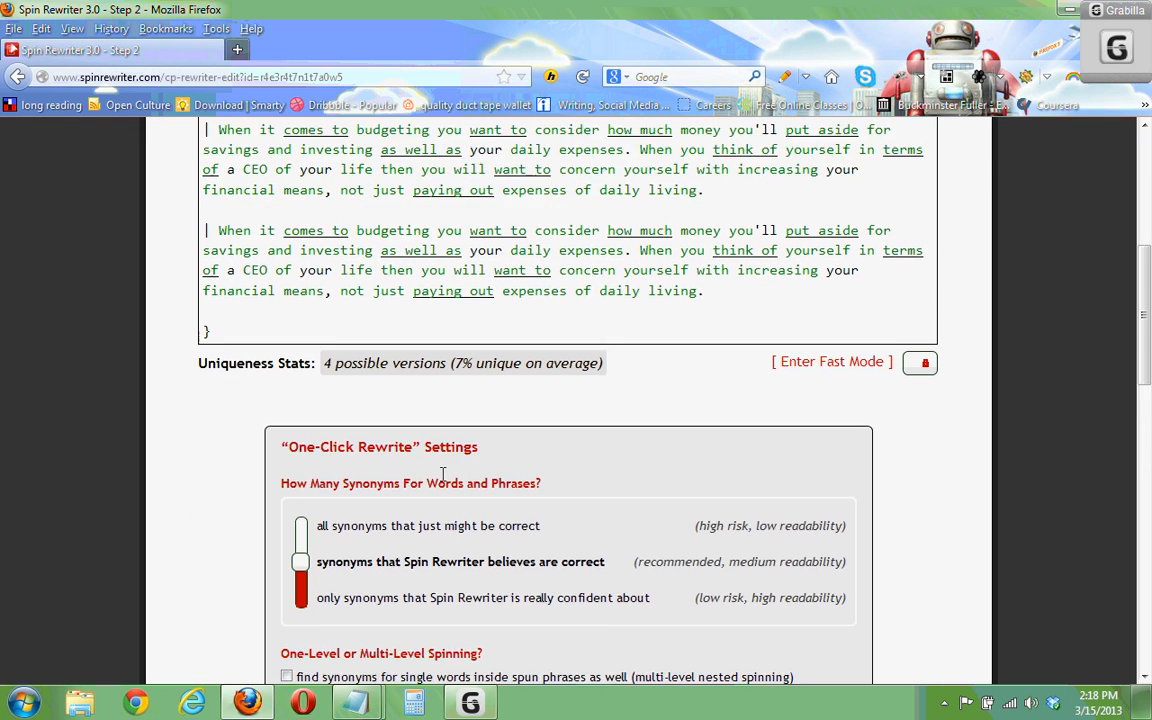
pyautogui.click(458, 587)
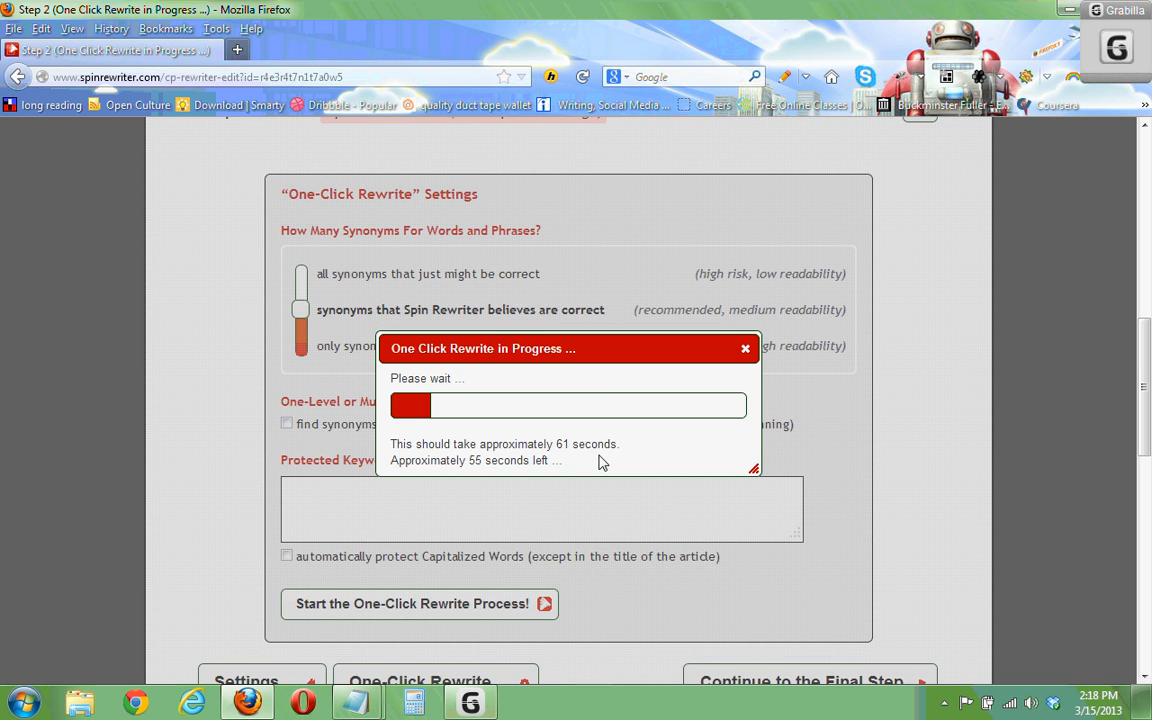
pyautogui.scroll(1, 610, 400)
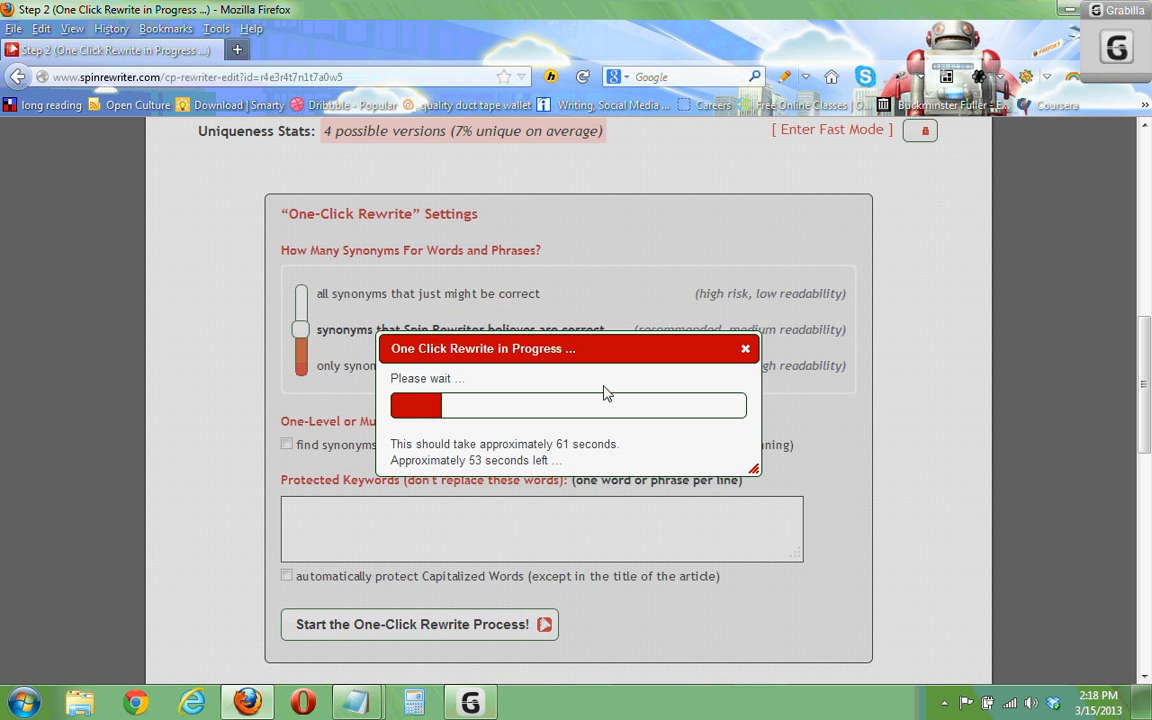
pyautogui.scroll(1, 604, 393)
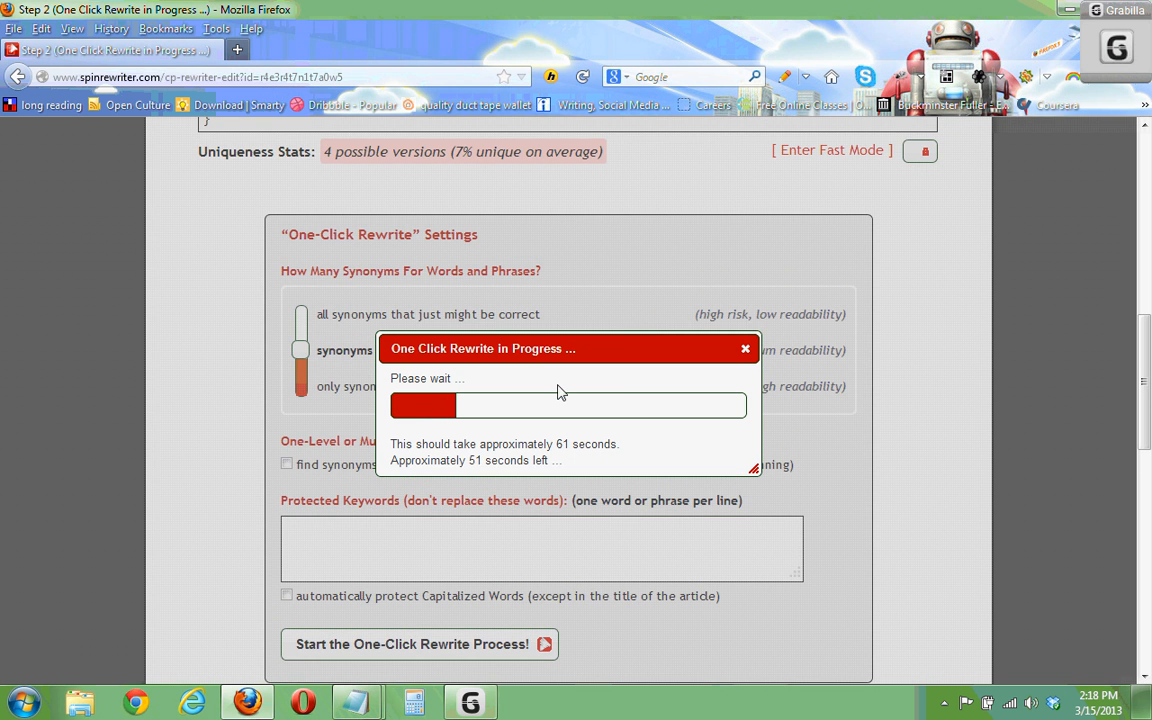
pyautogui.scroll(1, 535, 352)
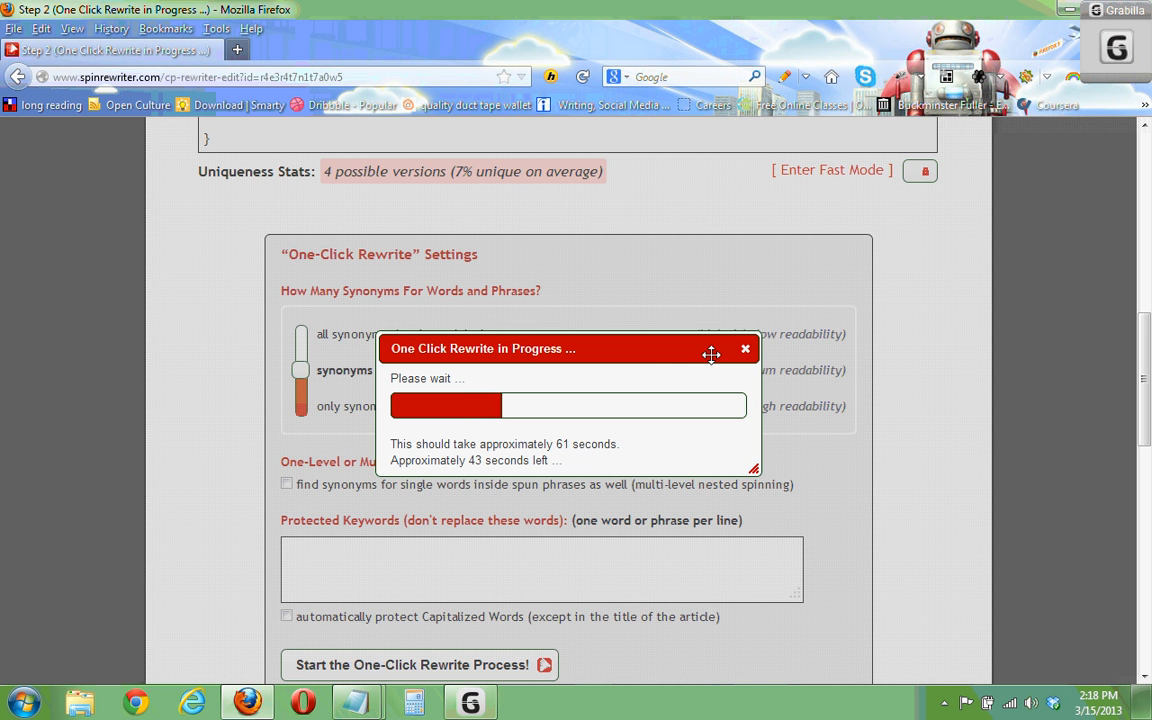
pyautogui.scroll(1, 660, 420)
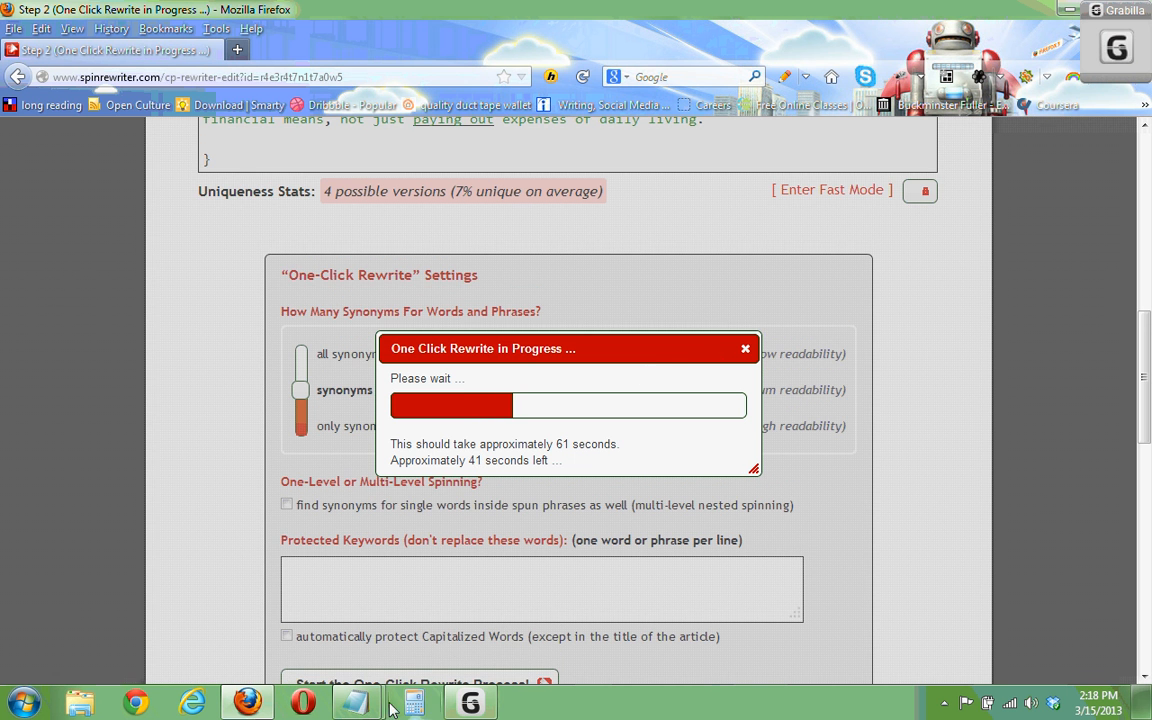
pyautogui.moveTo(366, 710)
pyautogui.moveTo(458, 627)
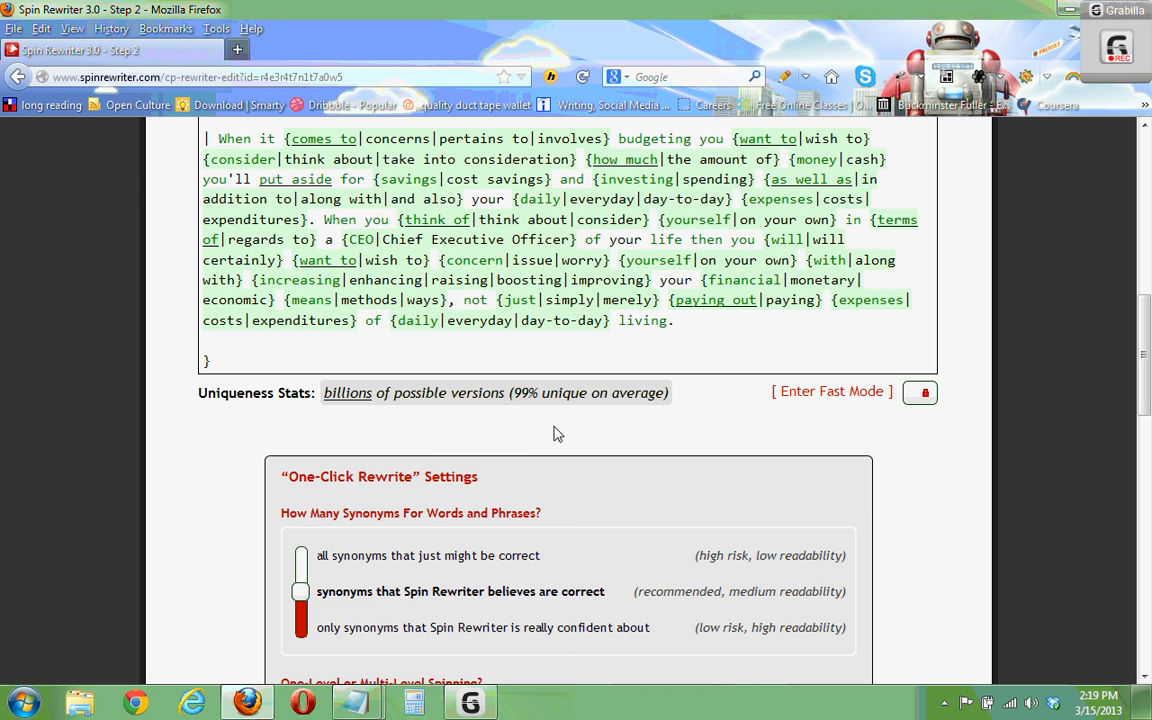
# Review the spun version of the last paragraph and continue to the final step of the rewrite.
pyautogui.scroll(1, 556, 432)
pyautogui.scroll(10, 556, 432)
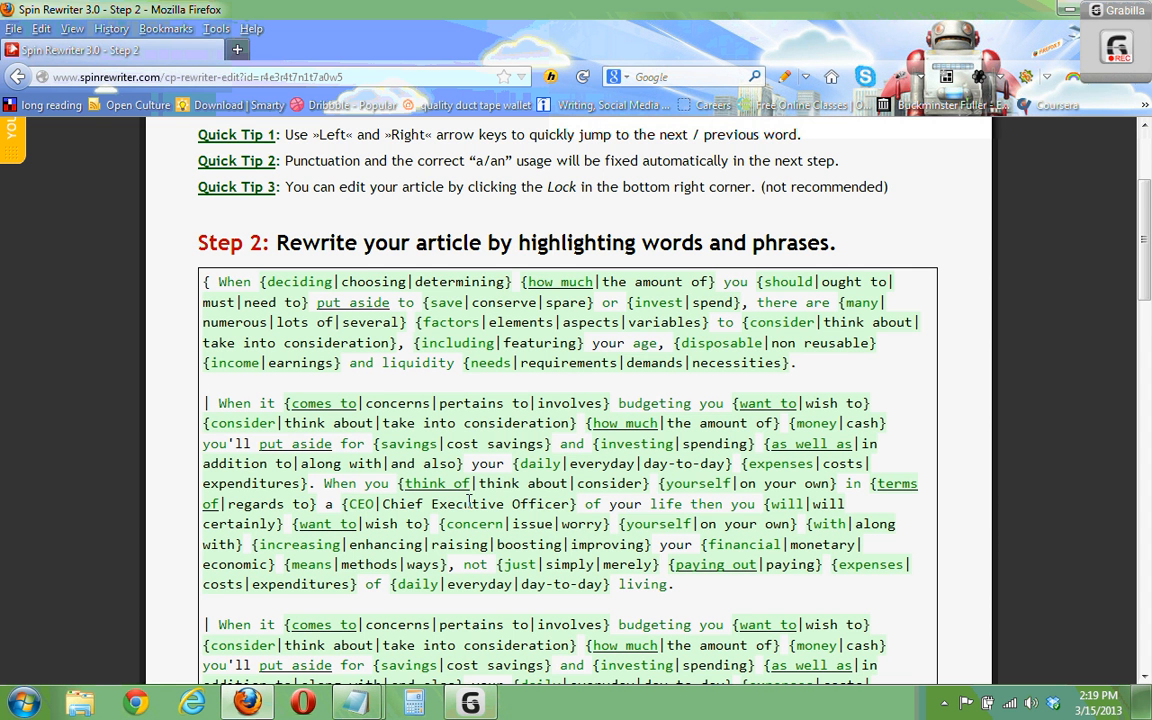
pyautogui.scroll(-3, 470, 503)
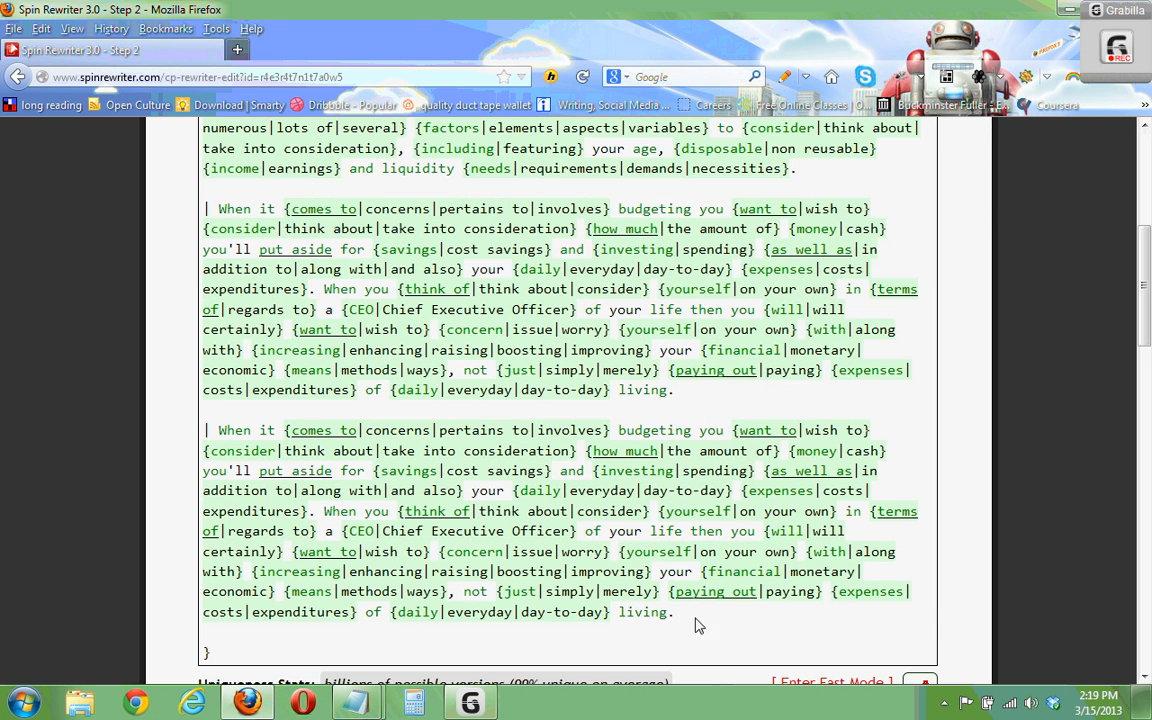
pyautogui.scroll(-2, 685, 622)
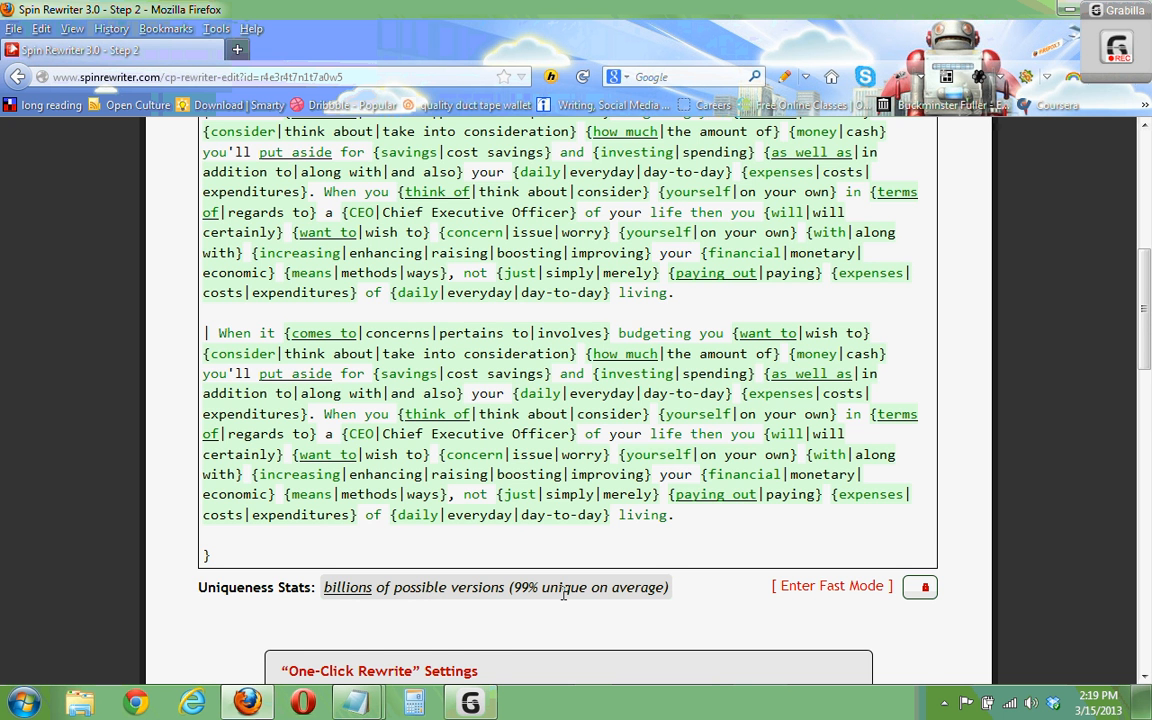
pyautogui.scroll(-10, 565, 594)
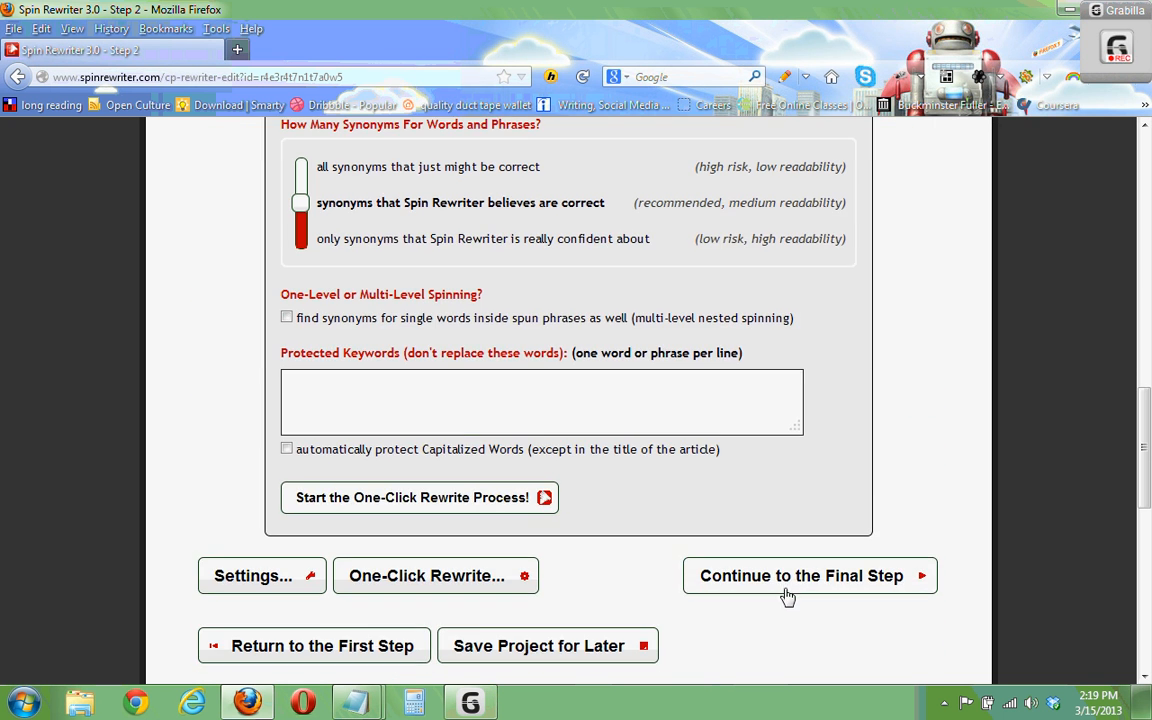
pyautogui.click(787, 592)
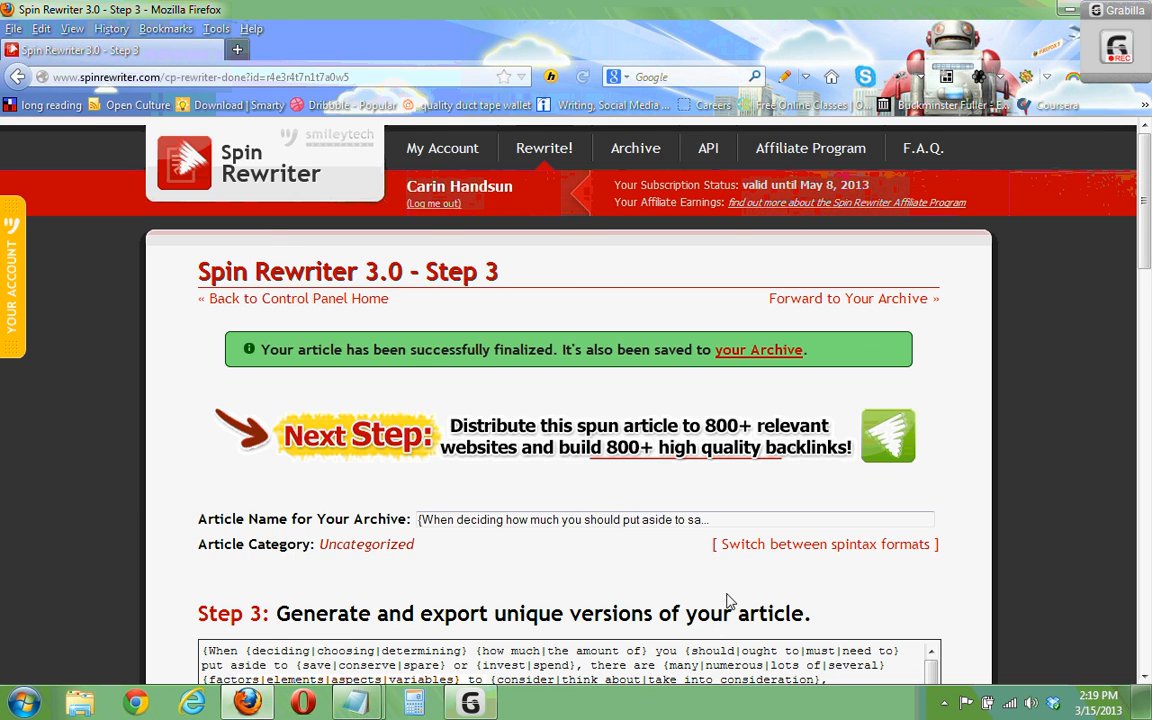
# Copy the entire finalized spun text and switch to Example of Budgeting Article March 15 2013.txt in Notepad.
pyautogui.scroll(-4, 213, 473)
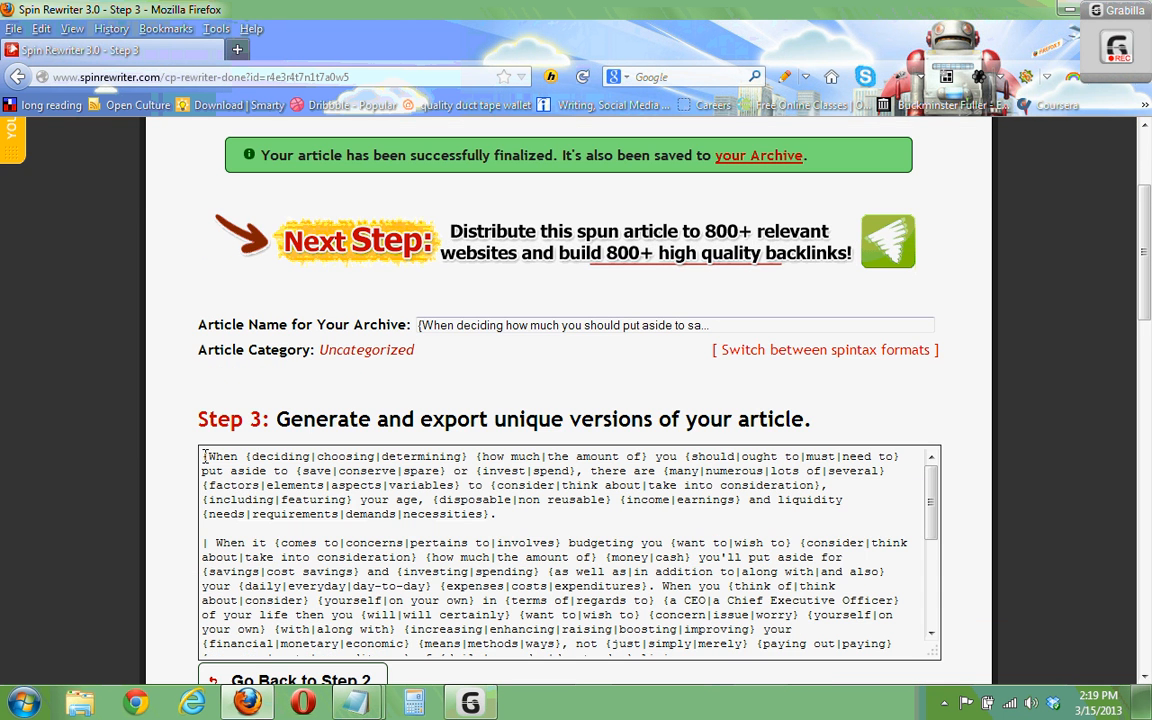
pyautogui.hotkey('ctrl', 'a')
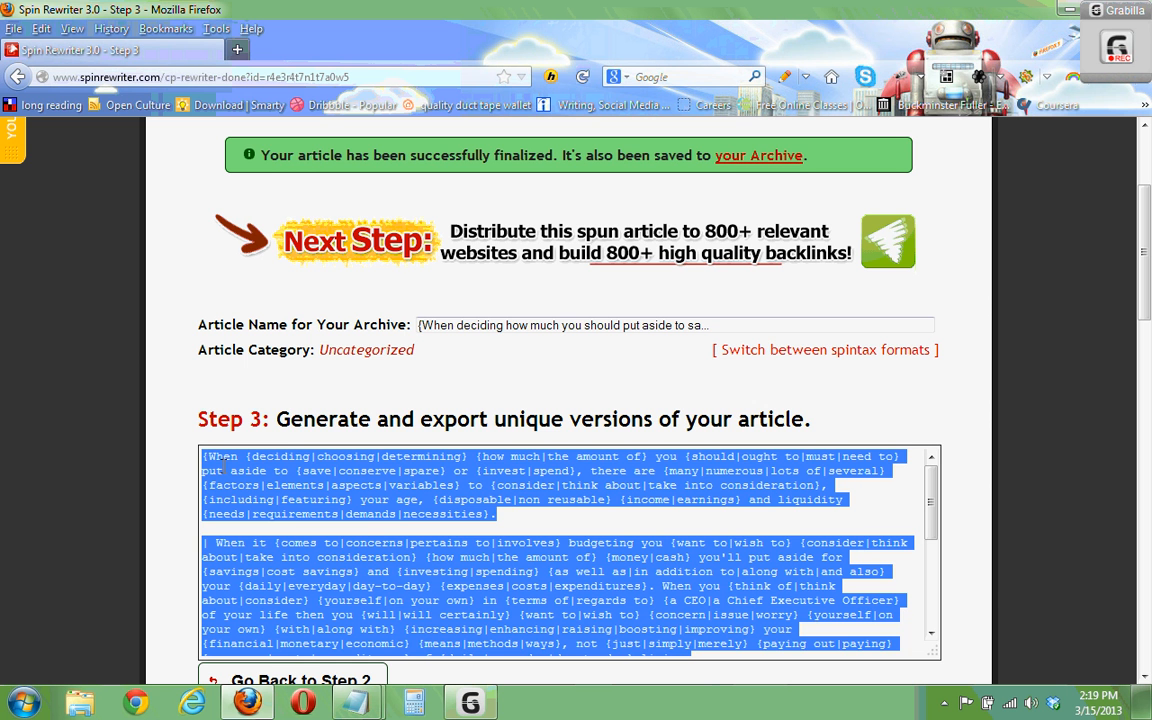
pyautogui.click(355, 703)
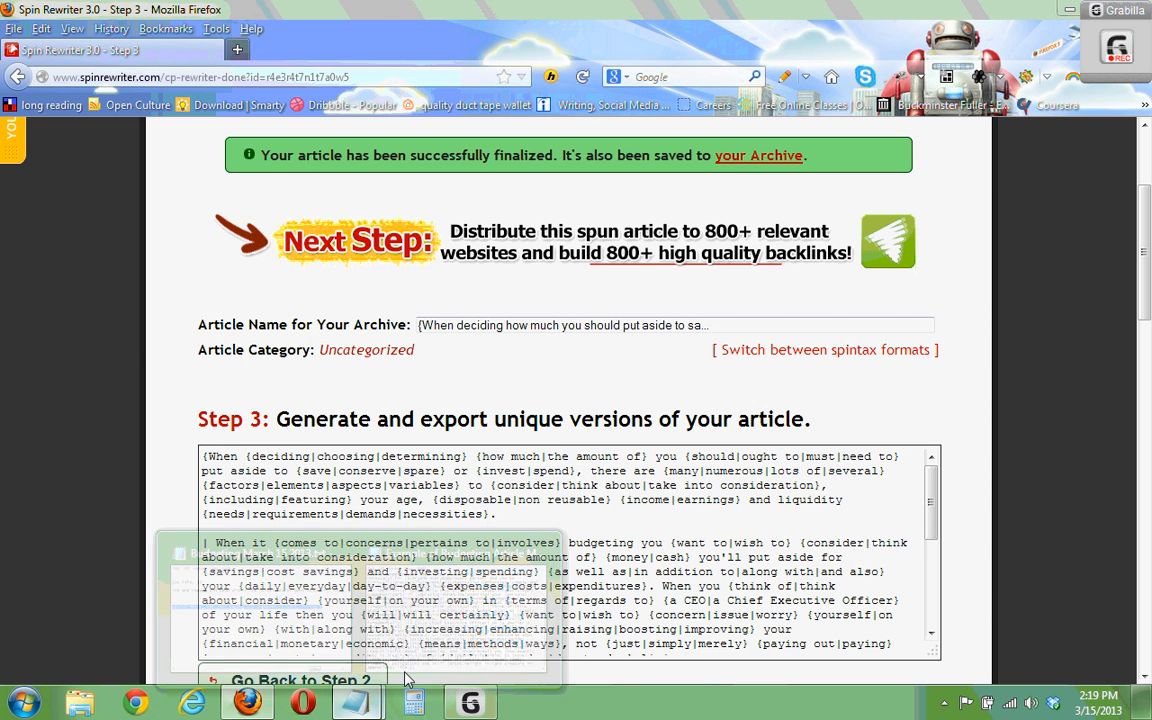
pyautogui.click(547, 610)
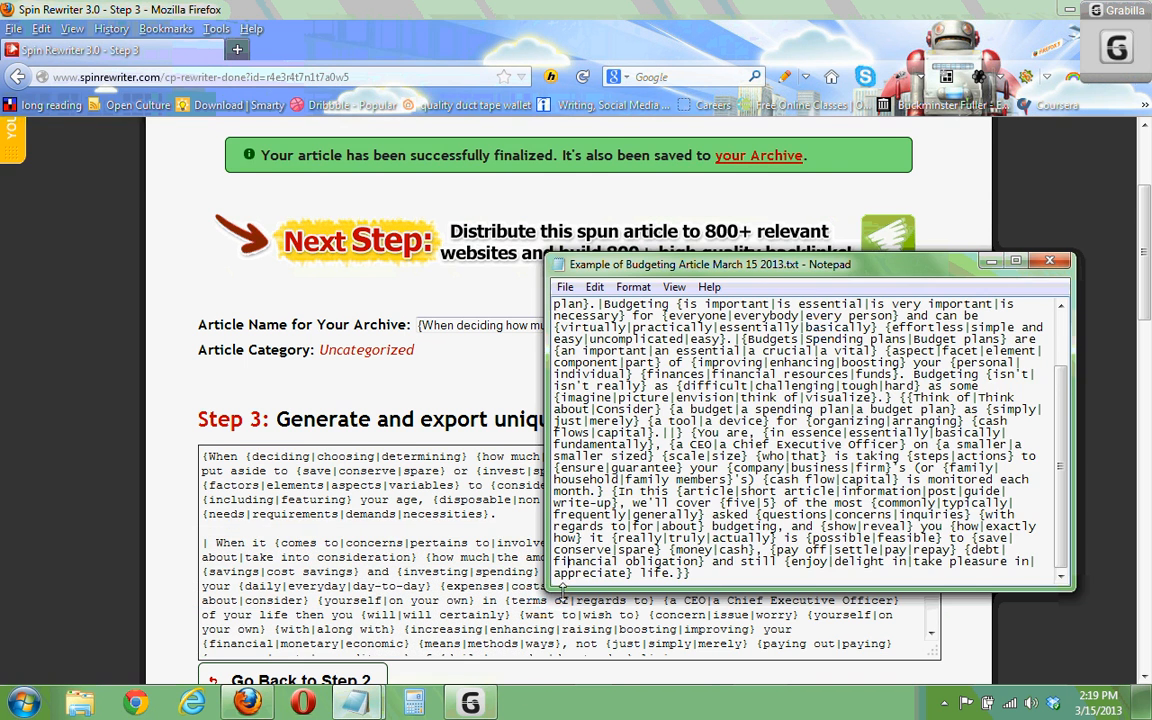
# Maximize the Notepad window and turn off Word Wrap for the document.
pyautogui.click(1016, 262)
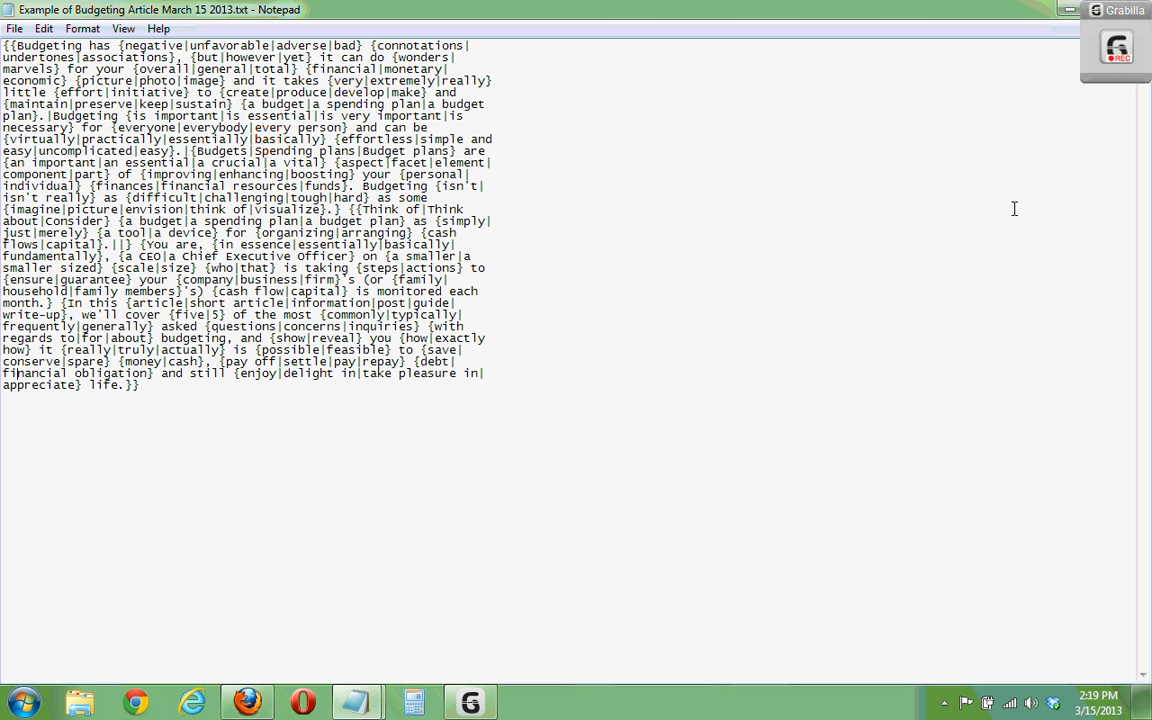
pyautogui.click(82, 28)
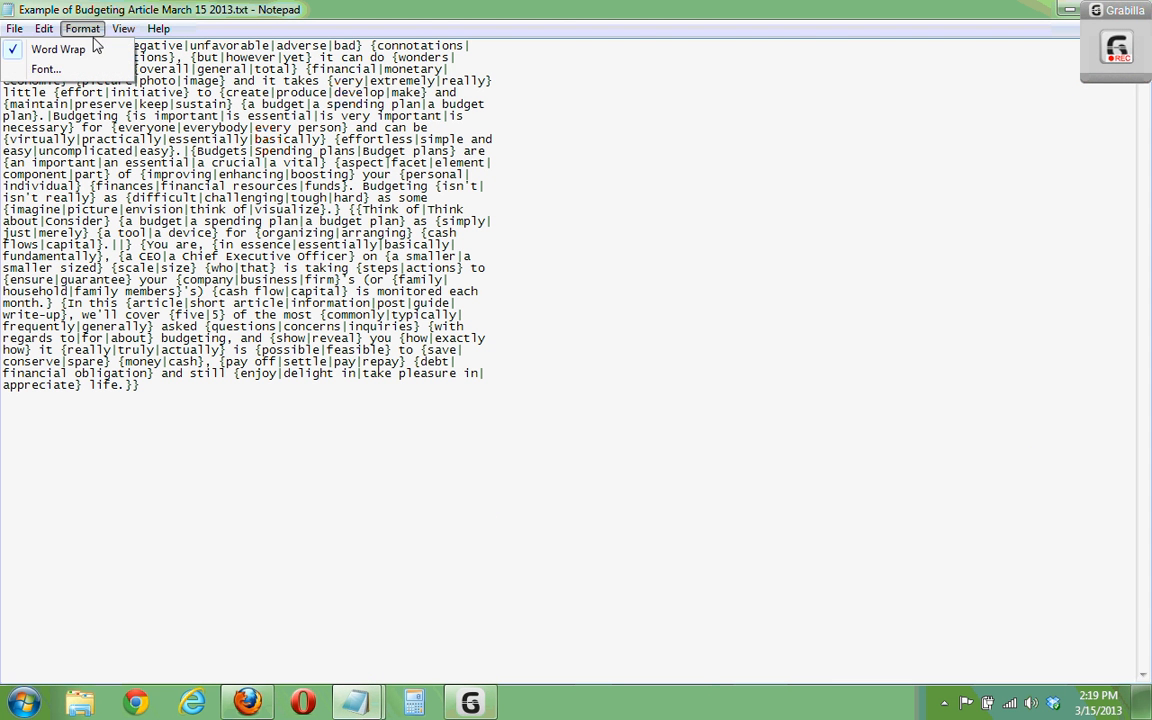
pyautogui.click(90, 48)
pyautogui.click(53, 81)
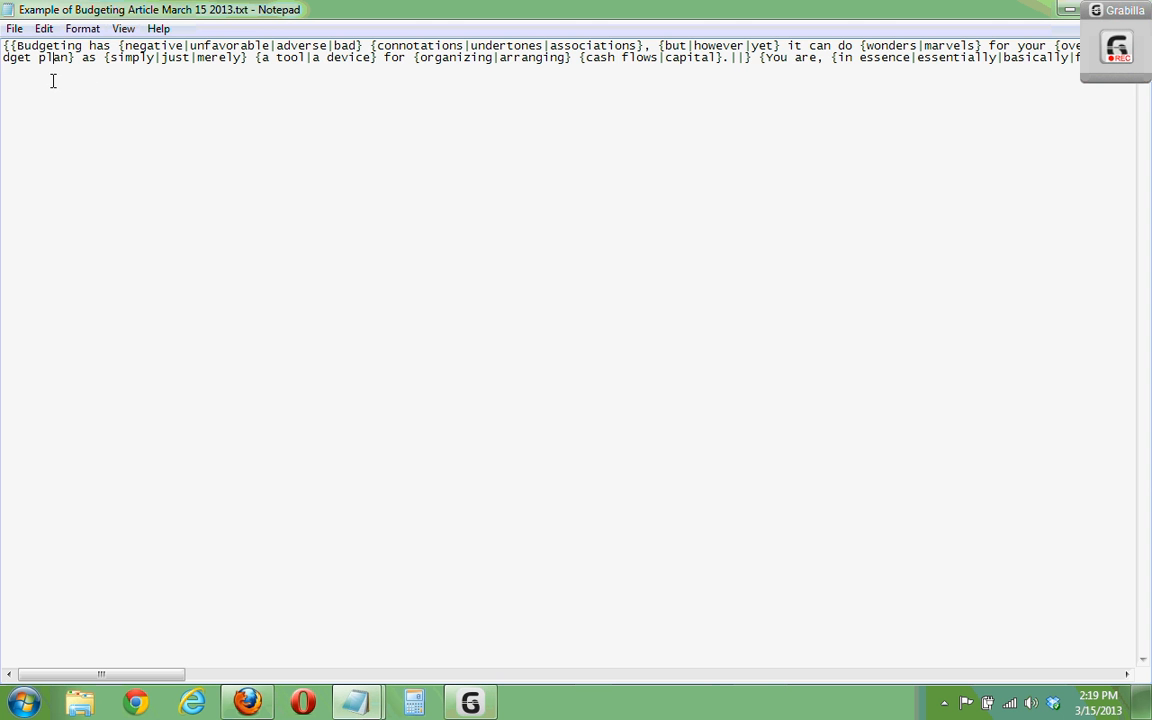
# Restore the Notepad window to a smaller size and paste the copied spun paragraph below the existing article text, separated by a blank line.
pyautogui.moveTo(154, 675); pyautogui.dragTo(1110, 711)
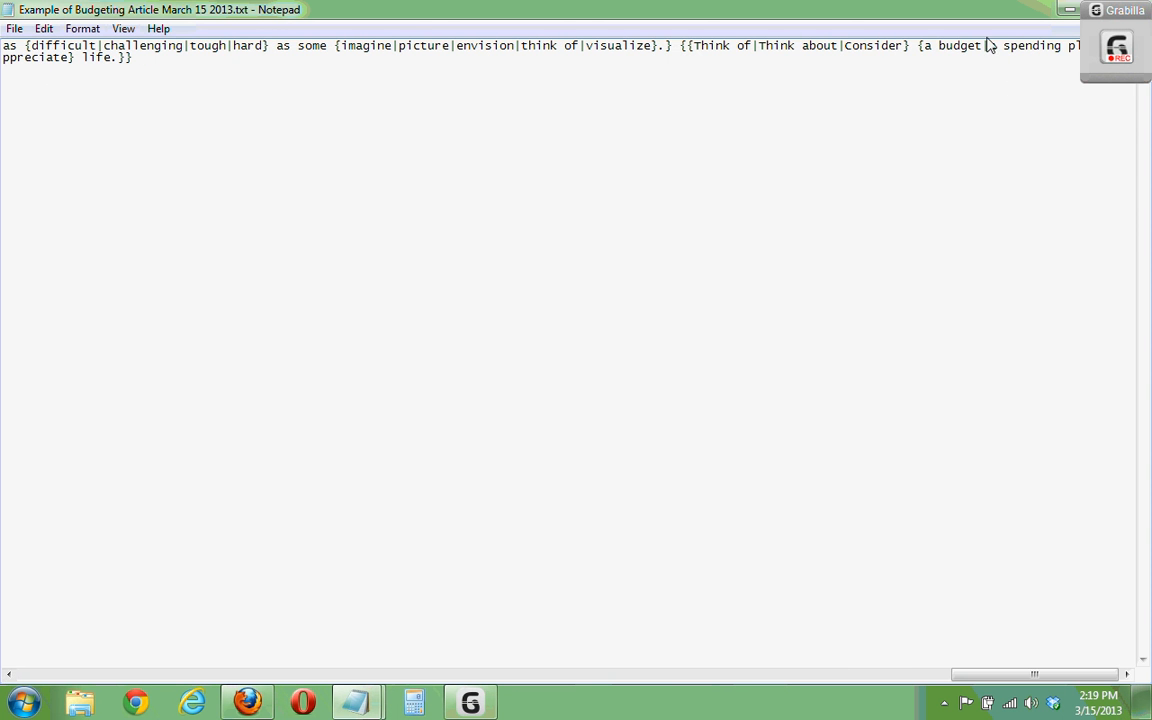
pyautogui.moveTo(1018, 15); pyautogui.dragTo(846, 90)
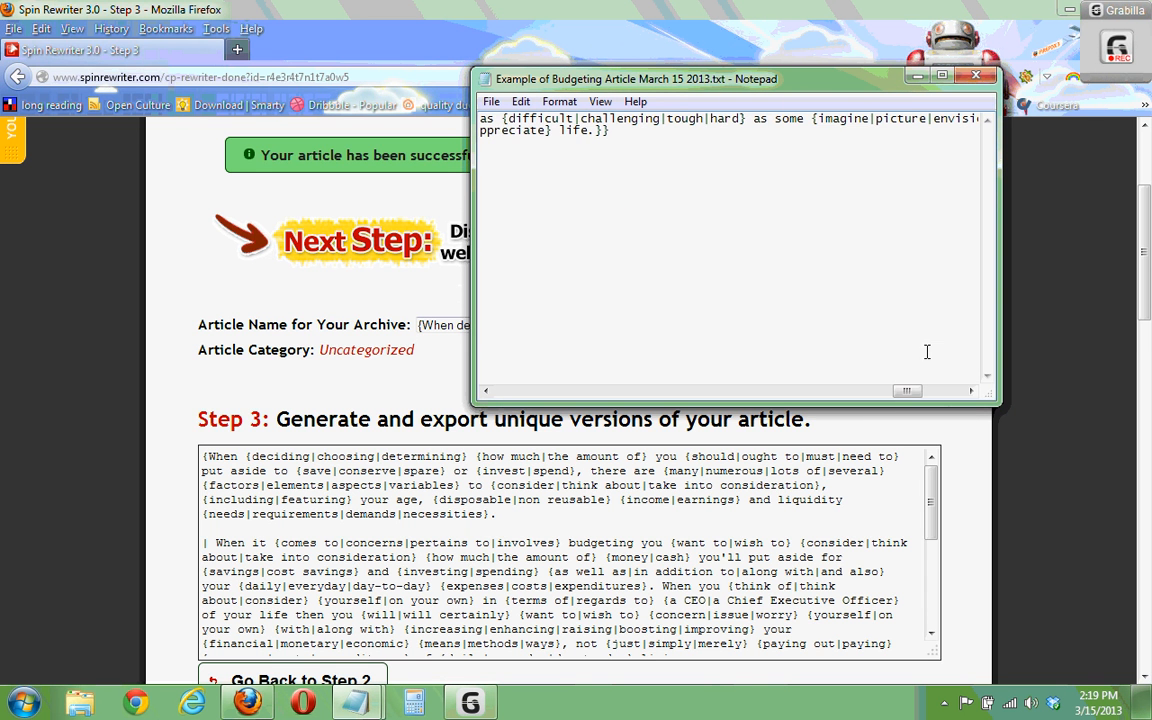
pyautogui.moveTo(907, 390); pyautogui.dragTo(947, 390)
pyautogui.moveTo(958, 122); pyautogui.dragTo(951, 174)
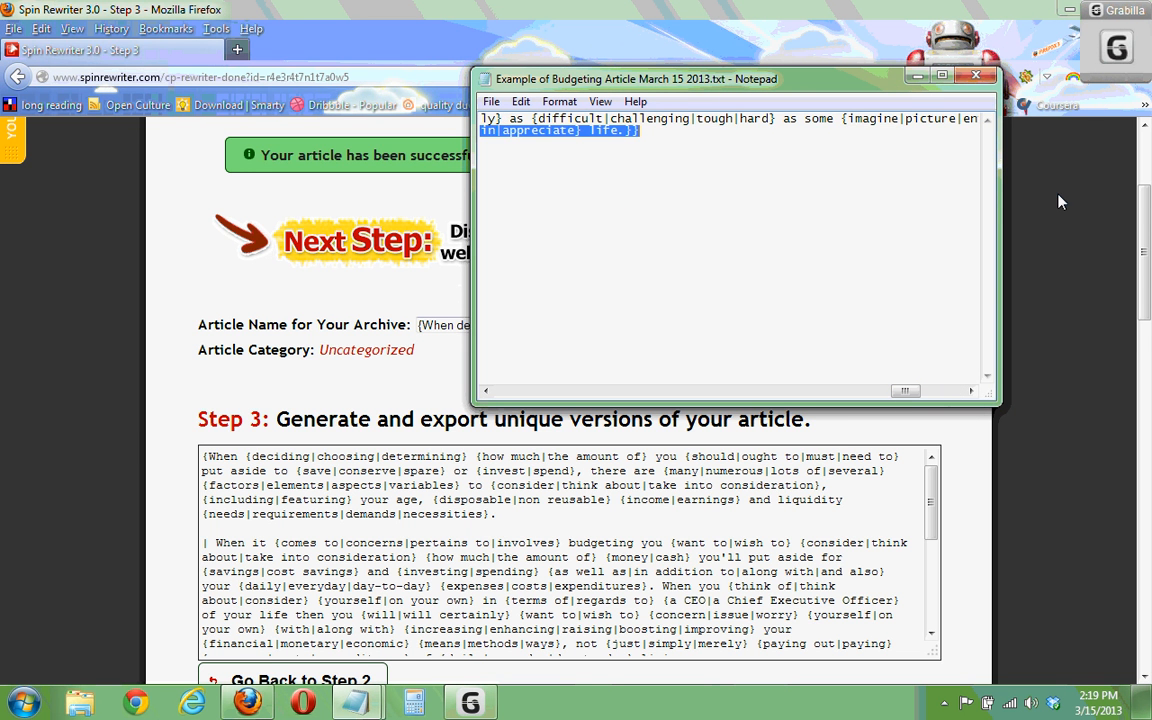
pyautogui.click(704, 146)
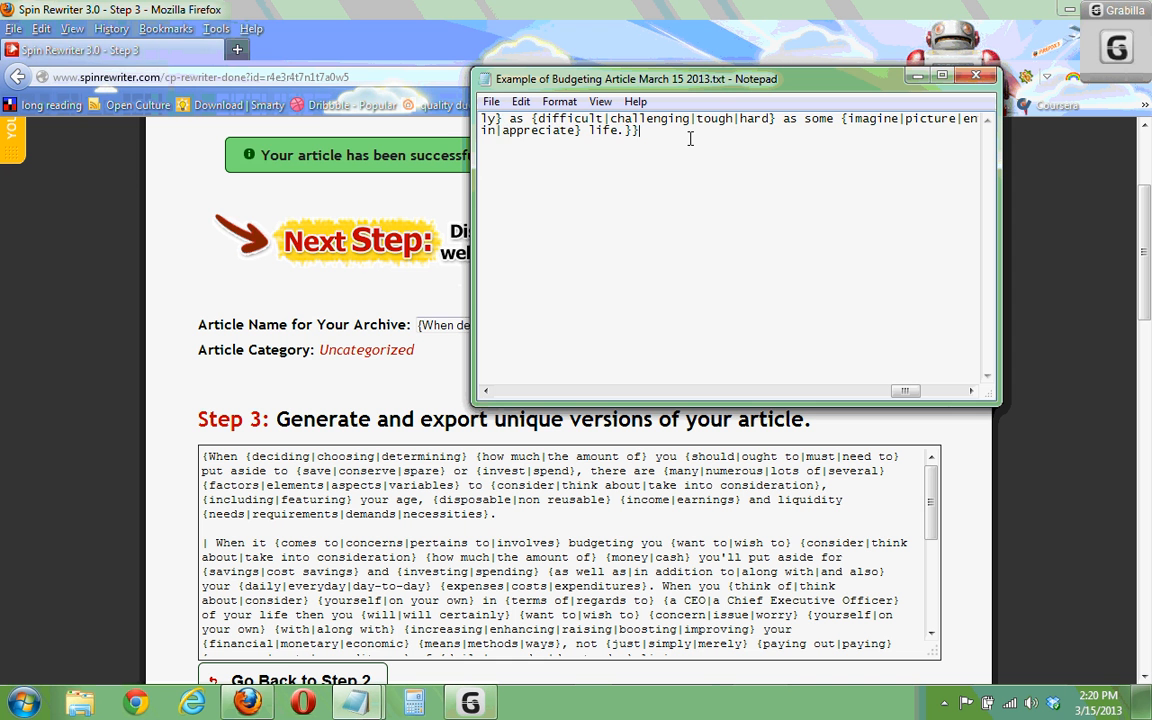
pyautogui.hotkey('ctrl', 'Home')
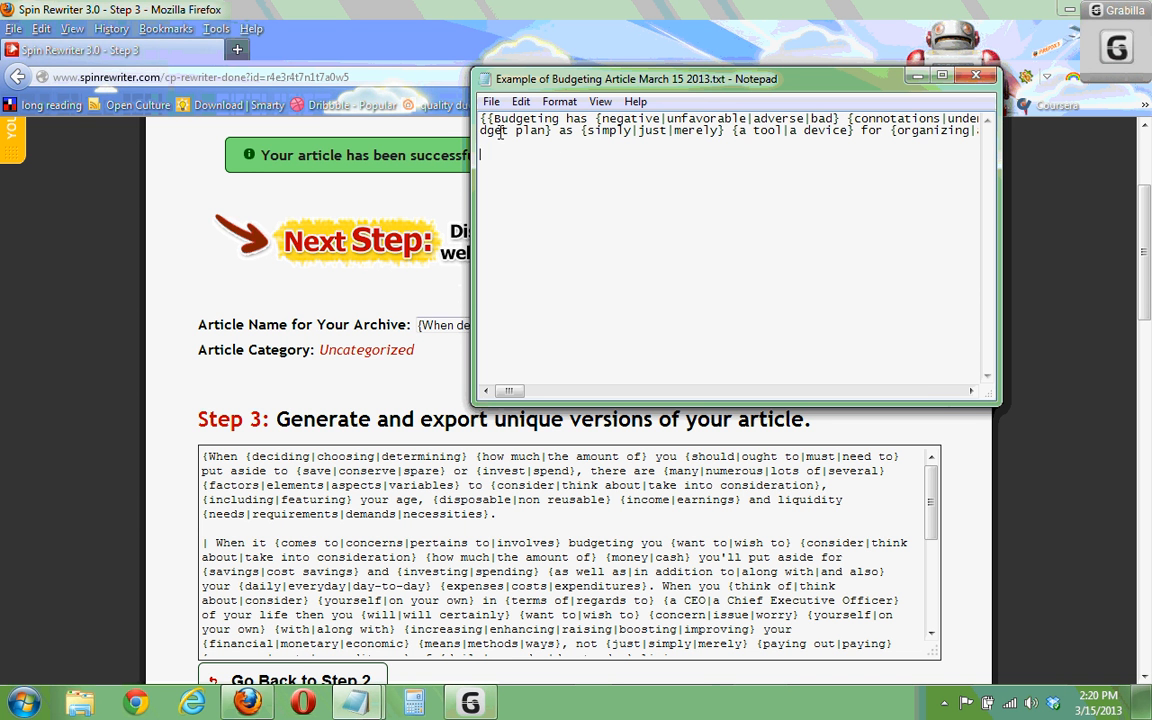
pyautogui.hotkey('ctrl', 'v')
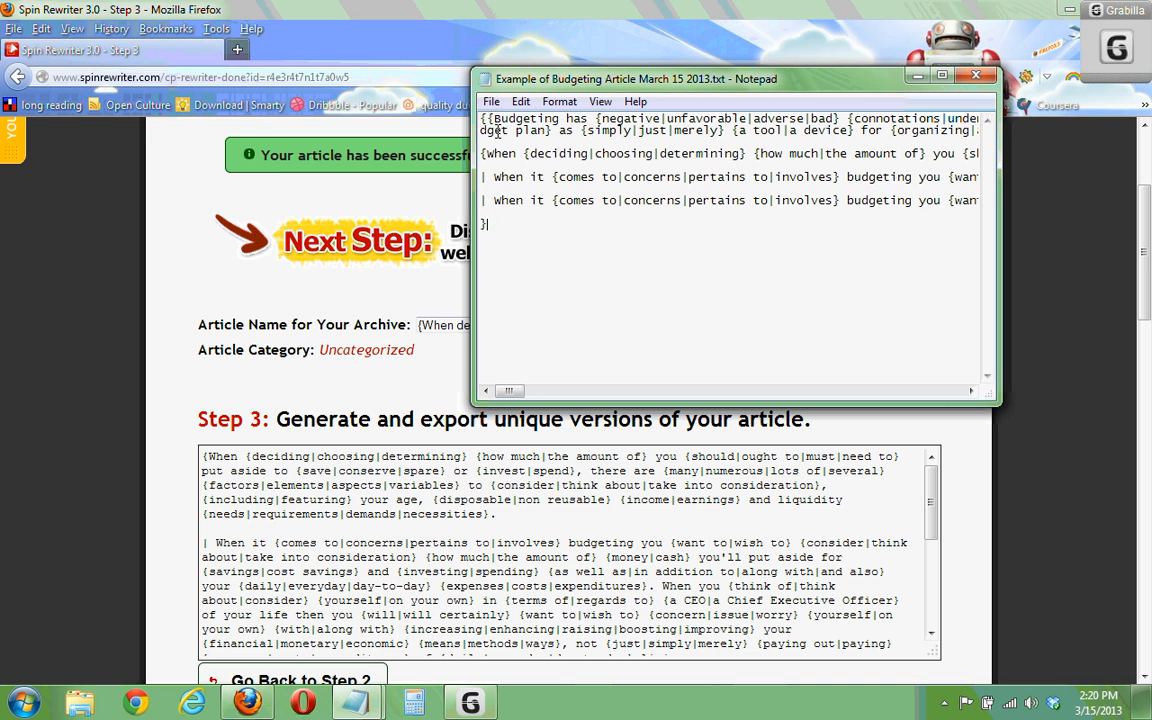
# Maximize the document and insert an extra blank line above the pasted paragraph starting with "{When {deciding|choosing|determining}".
pyautogui.click(941, 75)
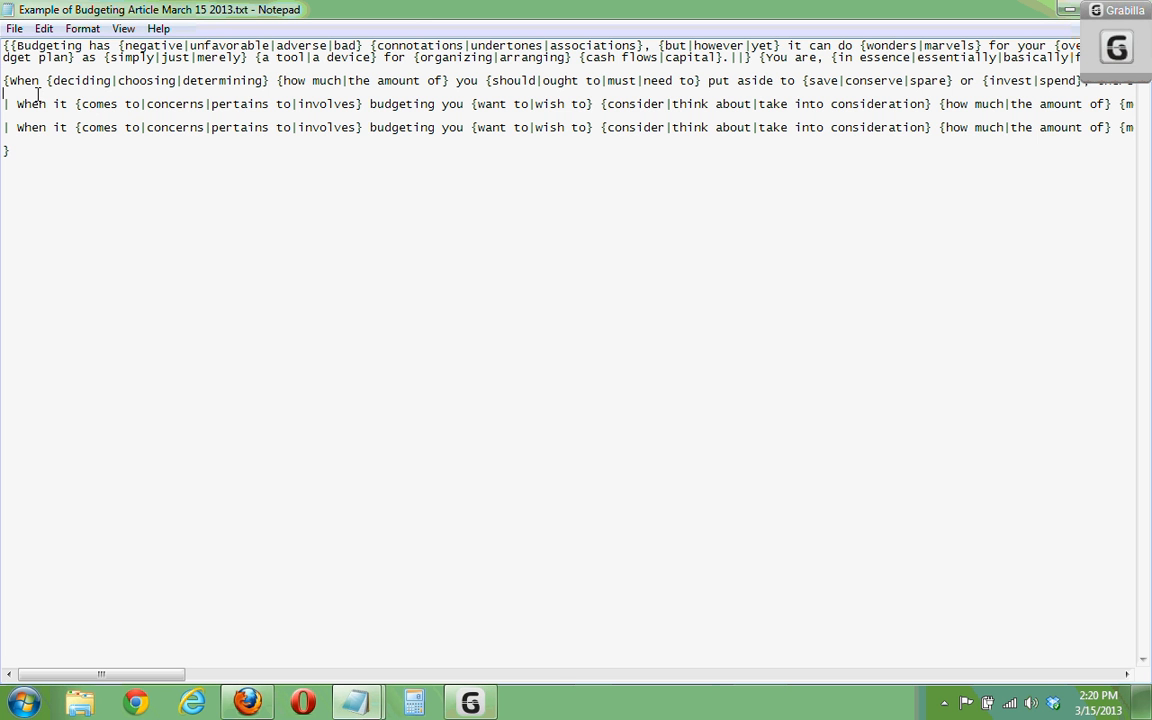
pyautogui.click(25, 144)
pyautogui.click(8, 68)
pyautogui.press('Return')
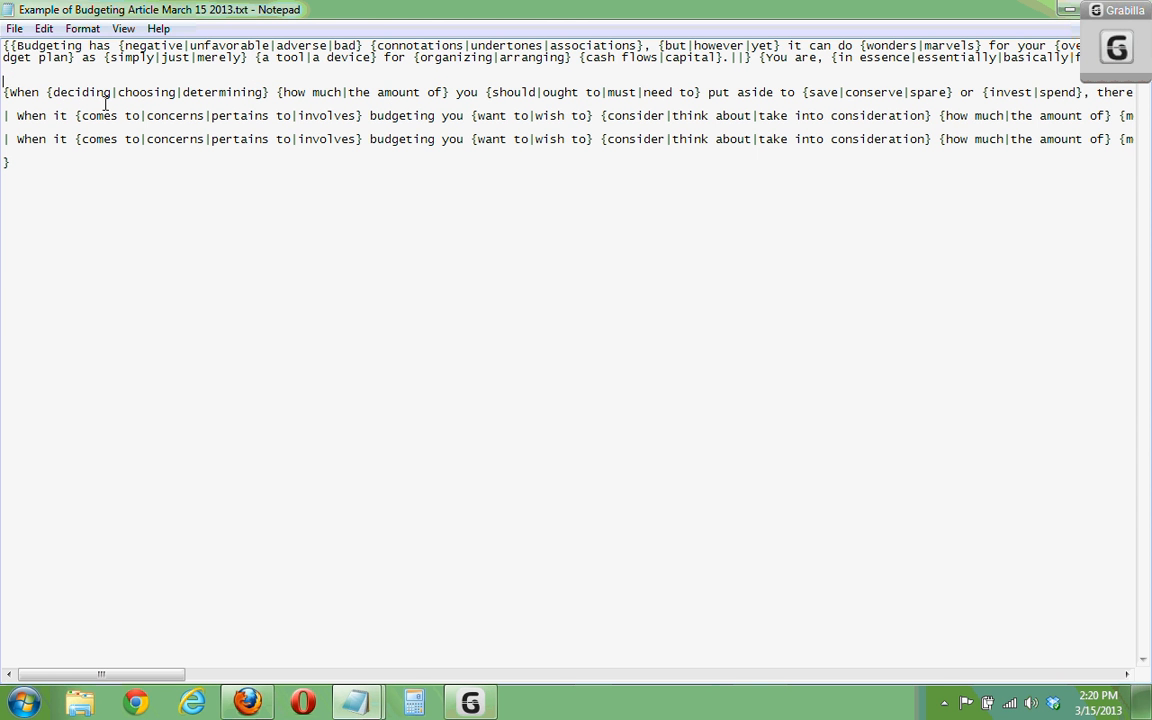
pyautogui.click(10, 78)
# Save the updated Notepad document under its current name and restore its window to a smaller size.
pyautogui.click(14, 29)
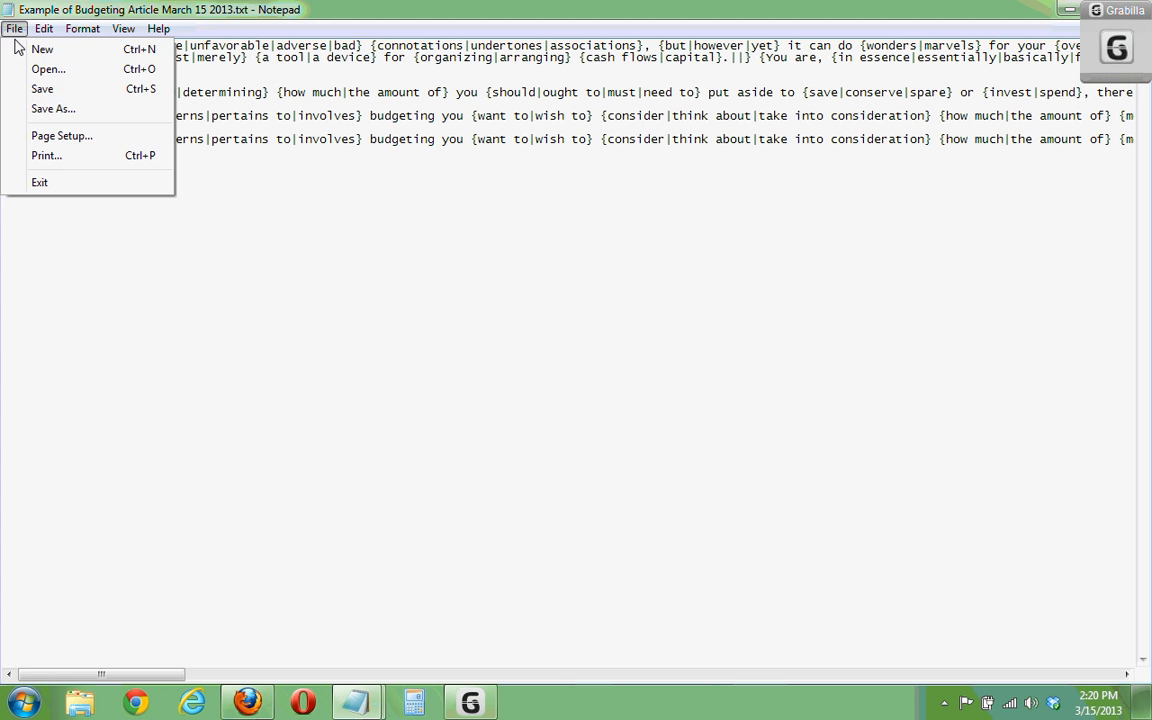
pyautogui.click(34, 90)
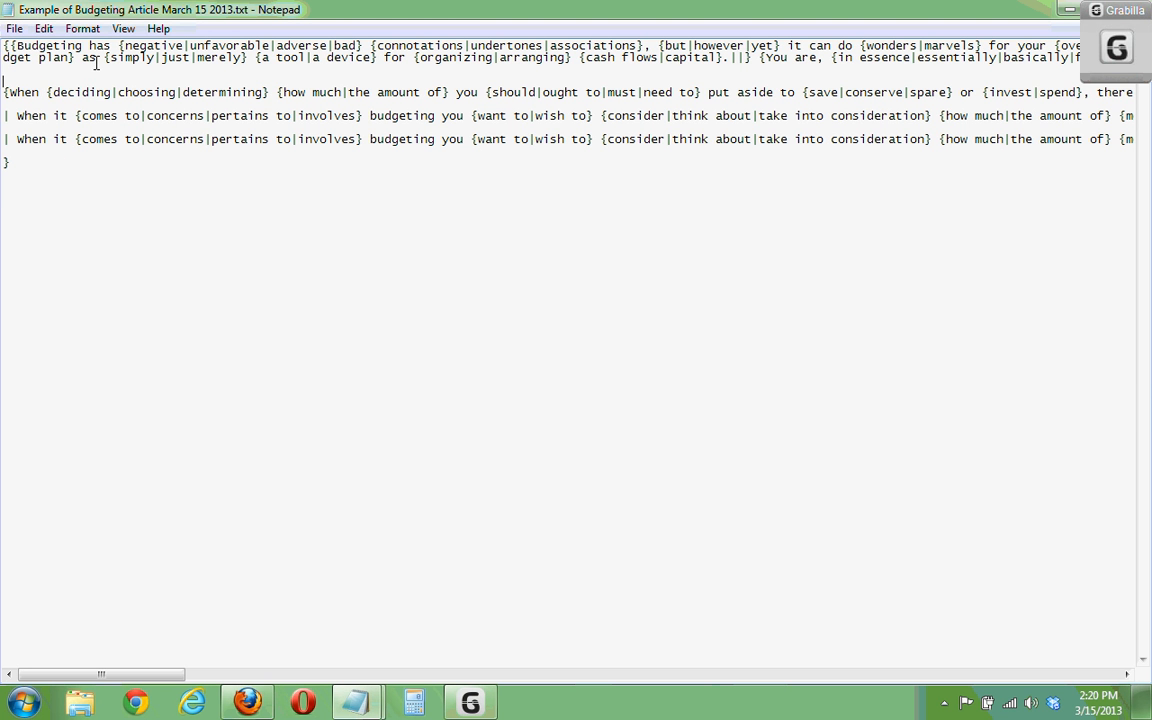
pyautogui.moveTo(896, 12); pyautogui.dragTo(917, 90)
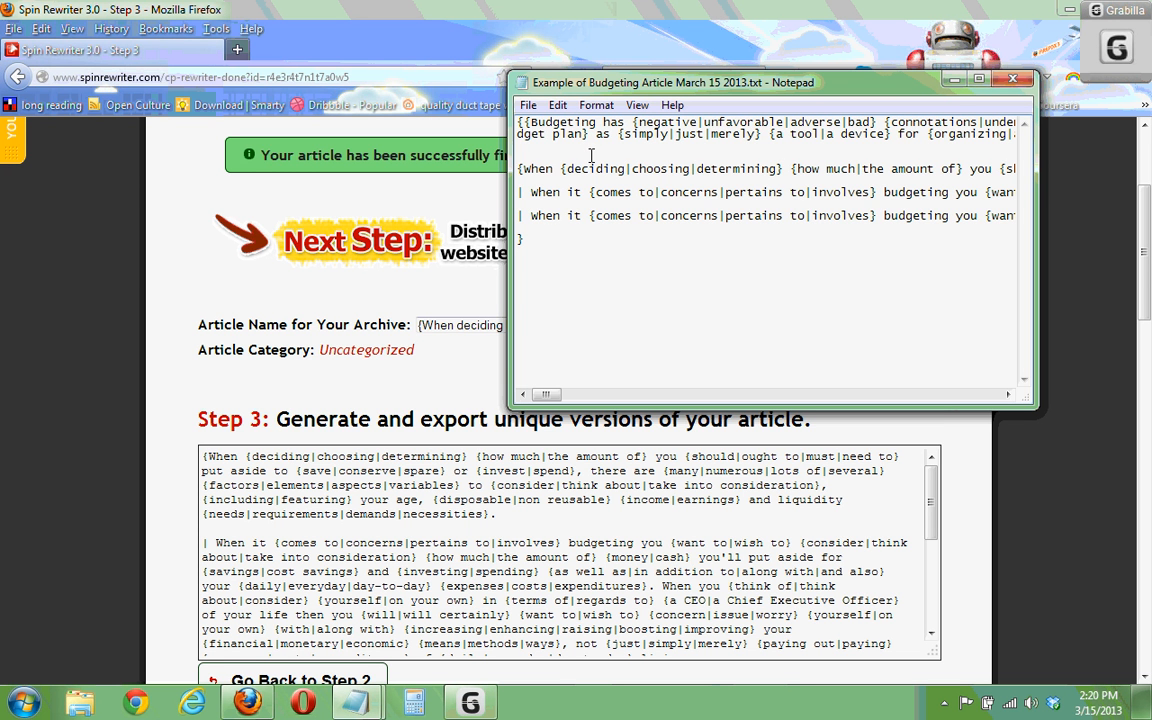